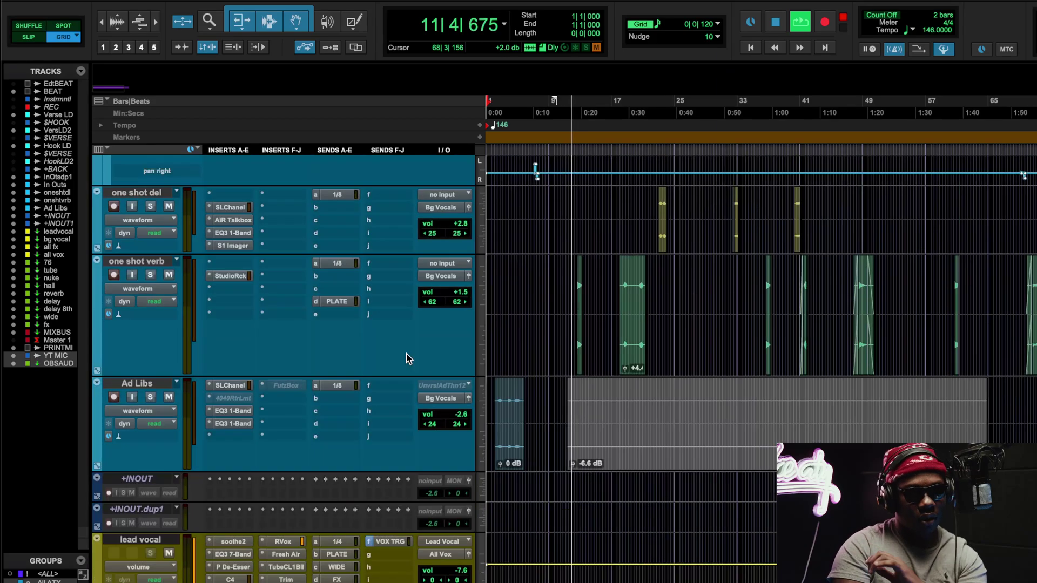
- Inspect the SSLChannel settings on the Ad Libs track and the AIR Talkbox settings on the one shot del track
click(233, 385)
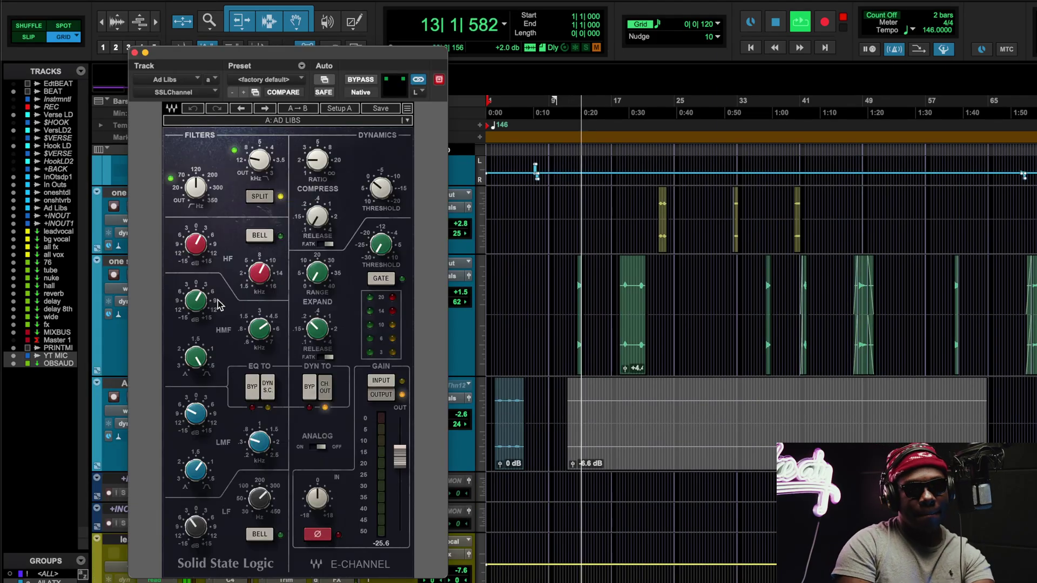
click(134, 53)
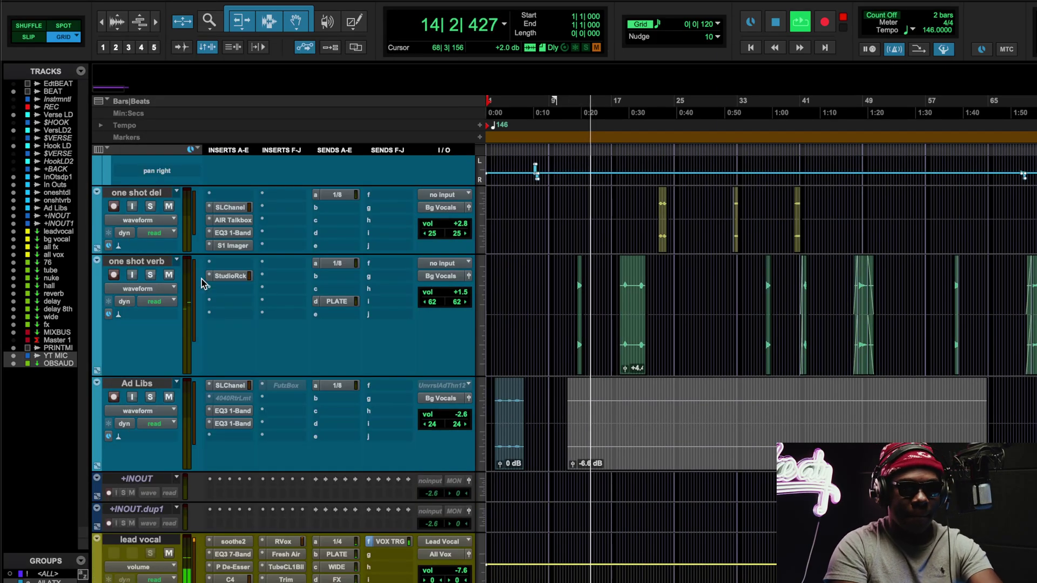
click(232, 225)
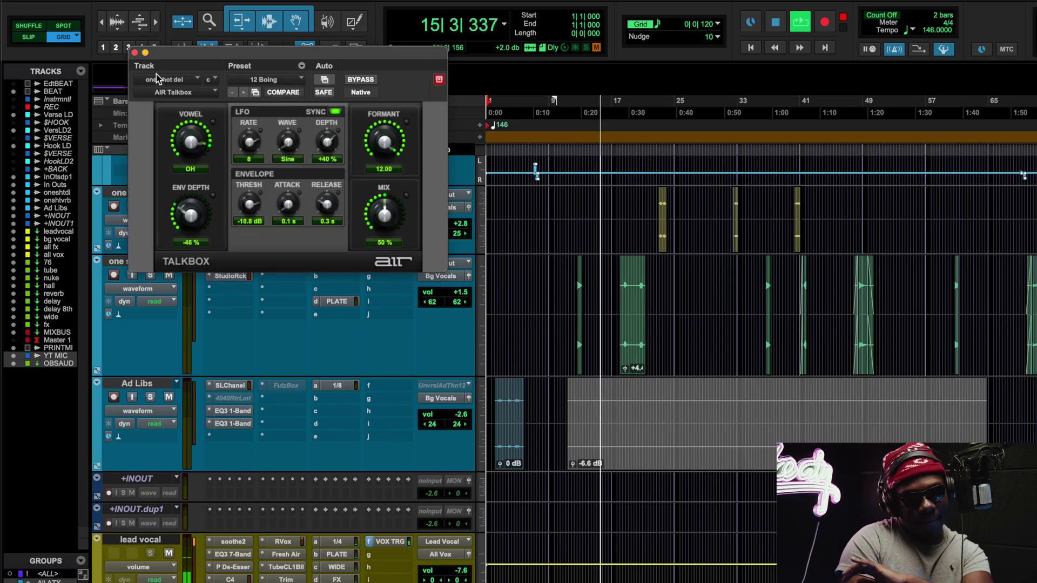
click(135, 52)
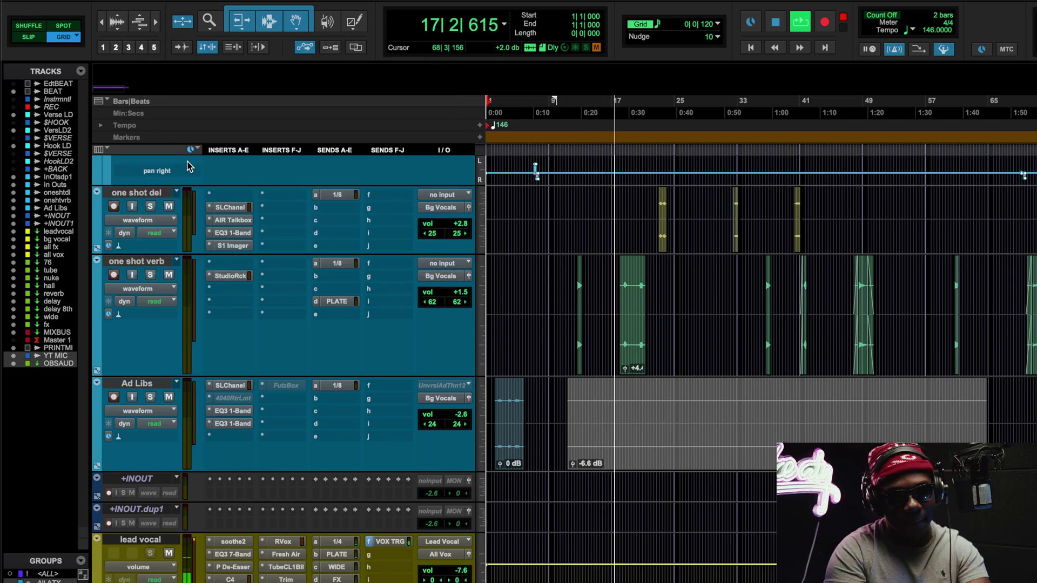
- Inspect the StudioRack chain on the one shot verb track and the Auto-Tune Realtime Advanced settings on In Outs.dup1
click(236, 276)
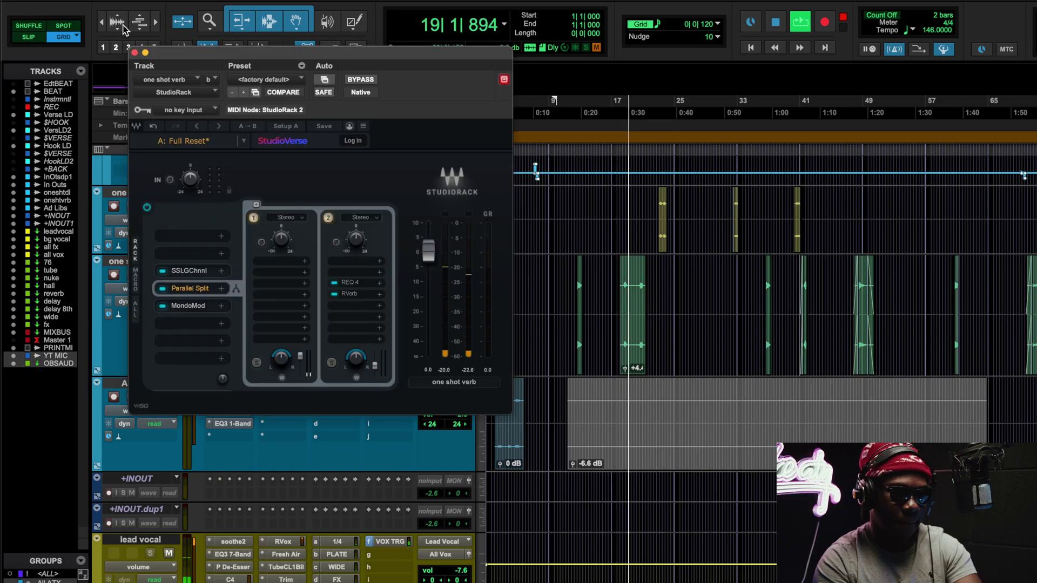
click(135, 53)
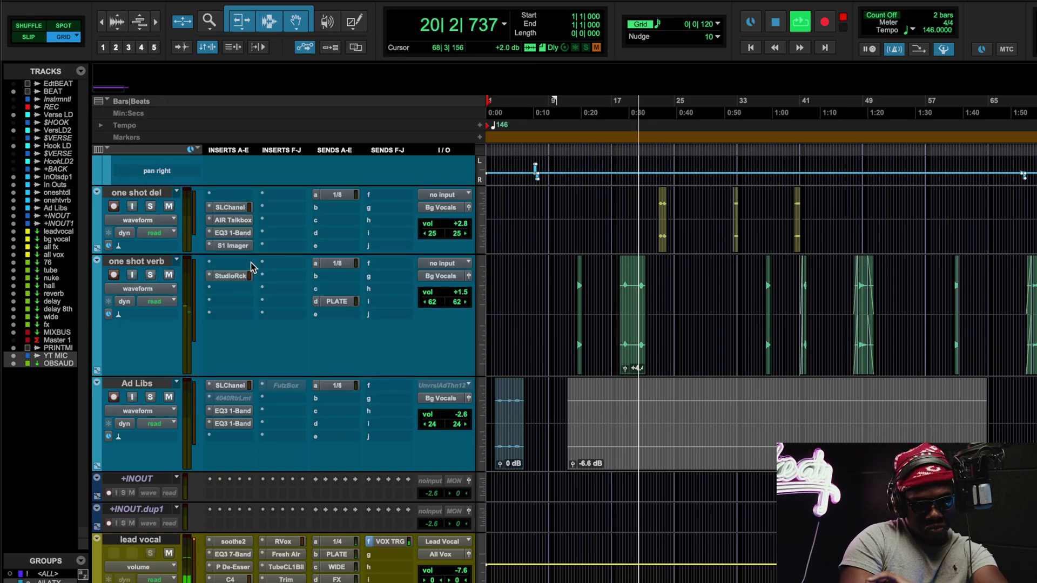
scroll(250, 267, up, 10)
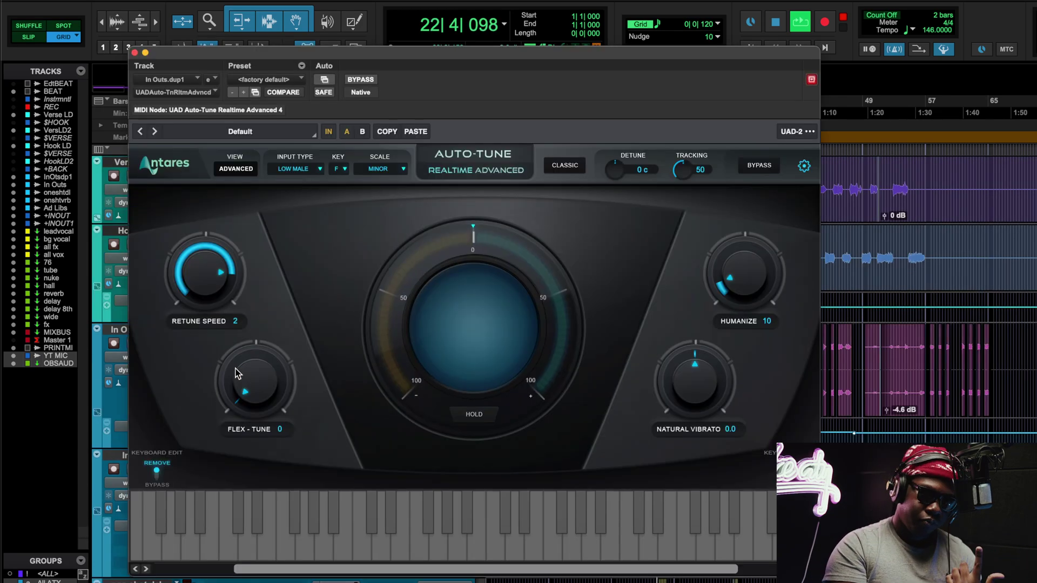
click(235, 383)
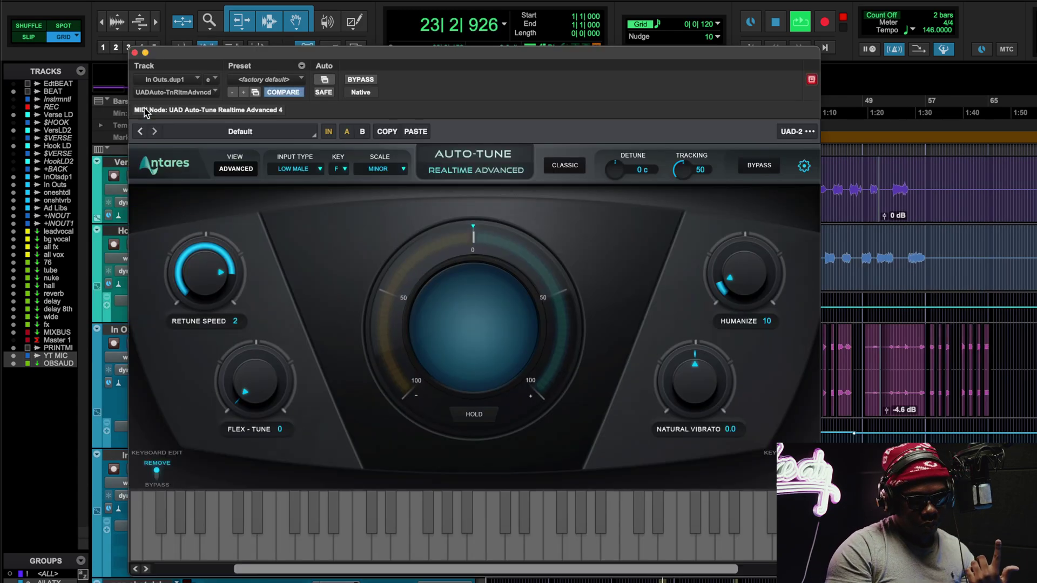
click(134, 53)
- Inspect the F6 dynamic EQ inserted on the BEAT track
scroll(275, 262, up, 5)
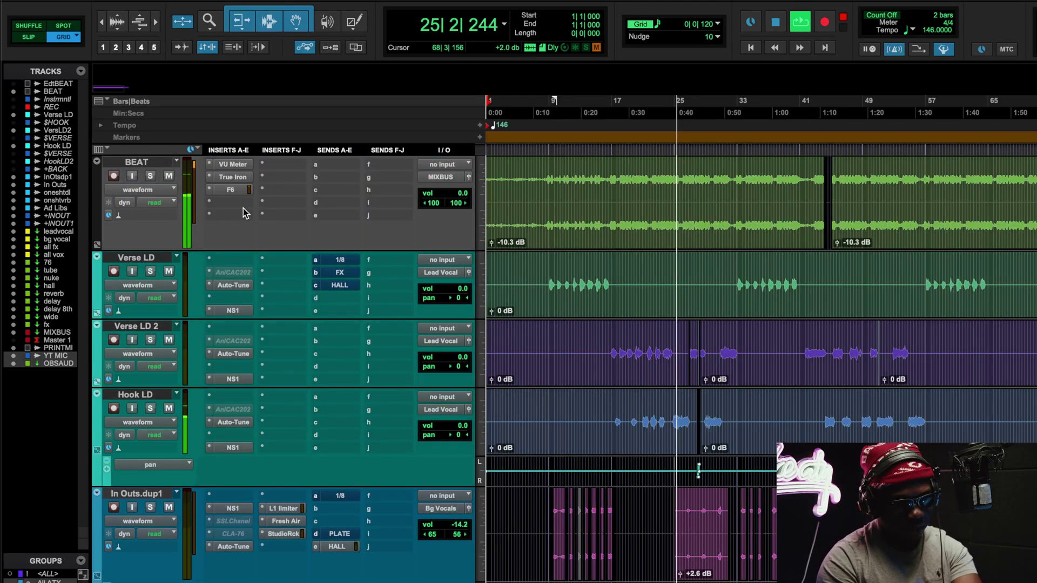
click(232, 190)
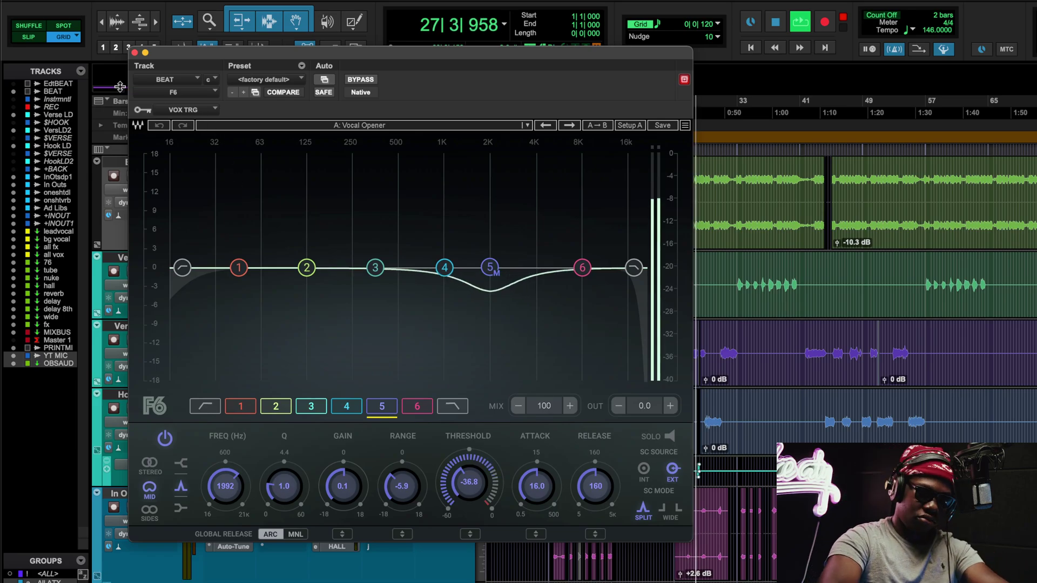
click(134, 53)
- Inspect the soothe2 and EQ3 7-Band settings on the lead vocal track
scroll(221, 283, down, 5)
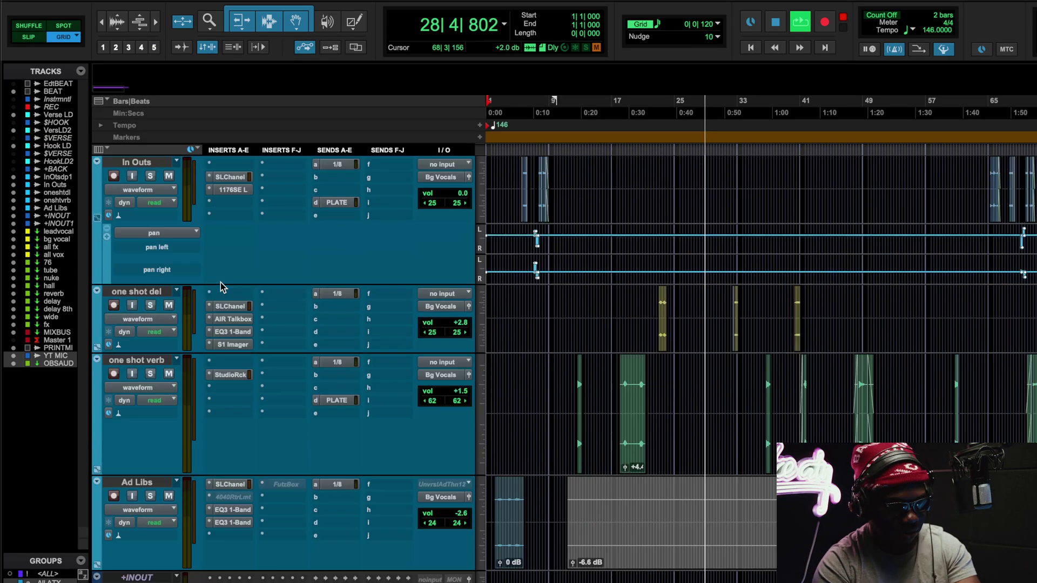
scroll(263, 465, down, 2)
scroll(263, 464, down, 1)
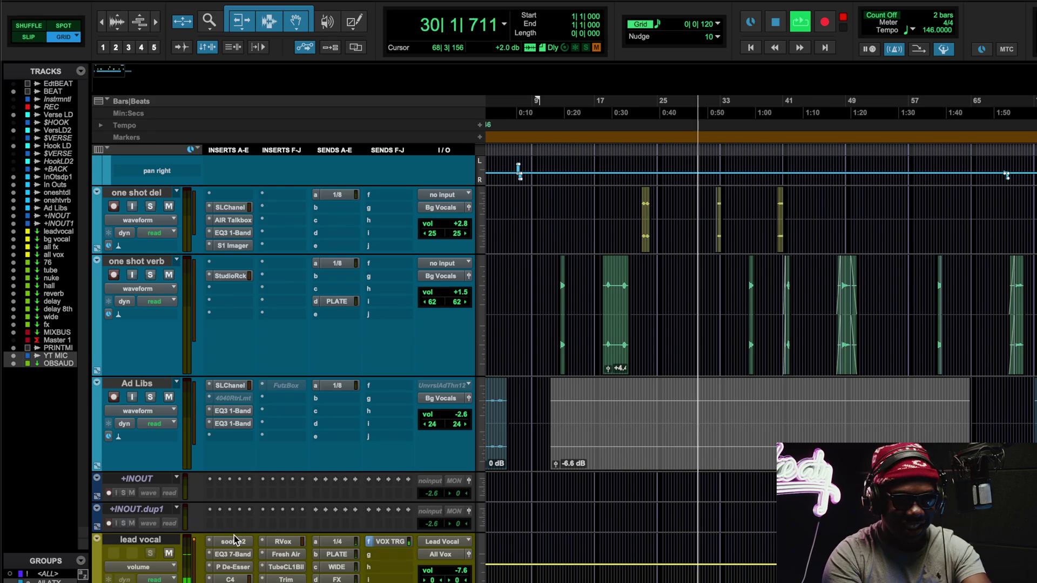
click(234, 541)
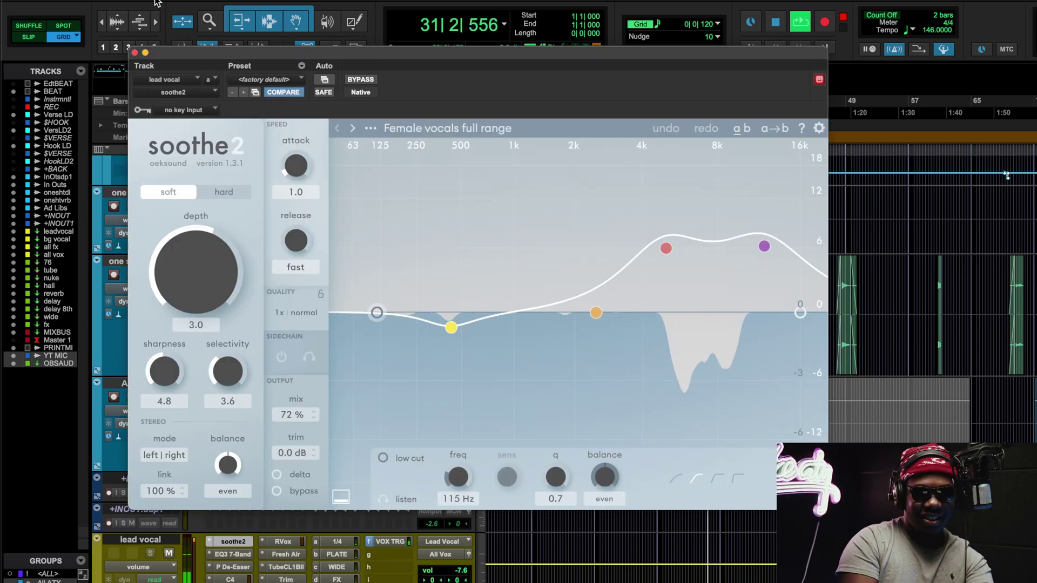
click(238, 554)
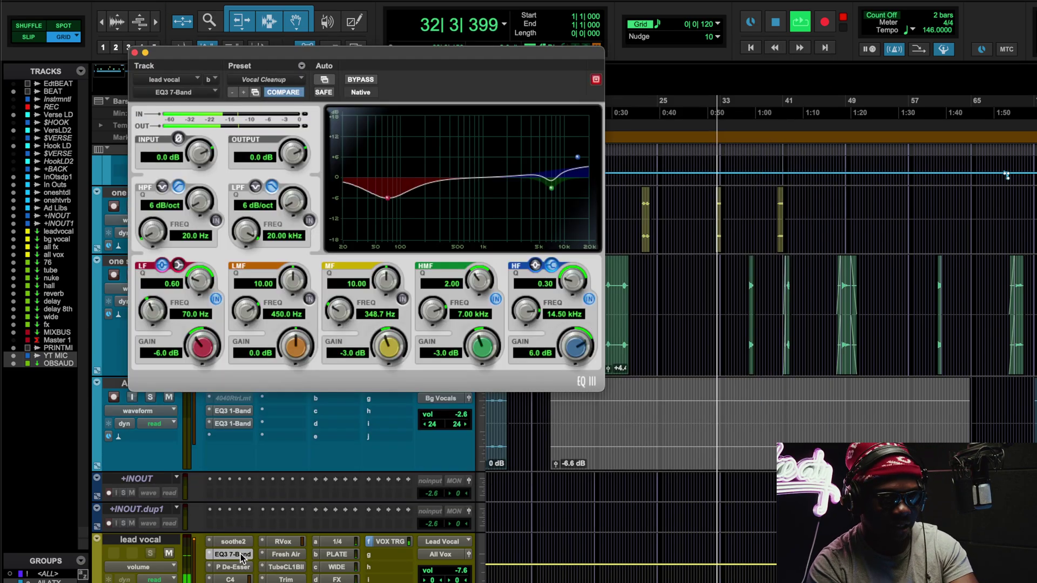
click(134, 52)
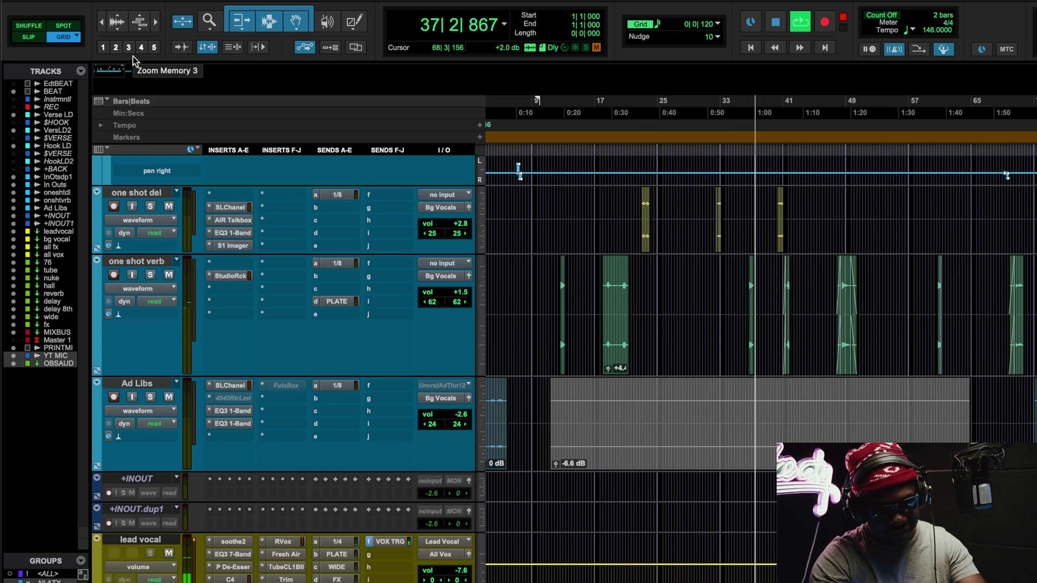
- Inspect the Tube-Tech CL 1B compressor on the lead vocal track and soothe2 on the bg vocal track
click(285, 566)
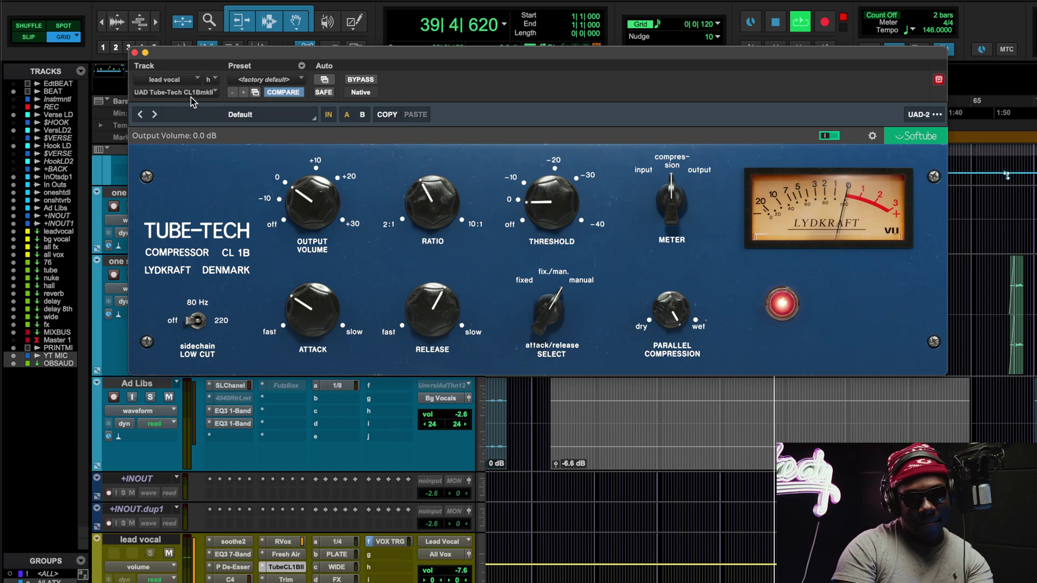
click(134, 53)
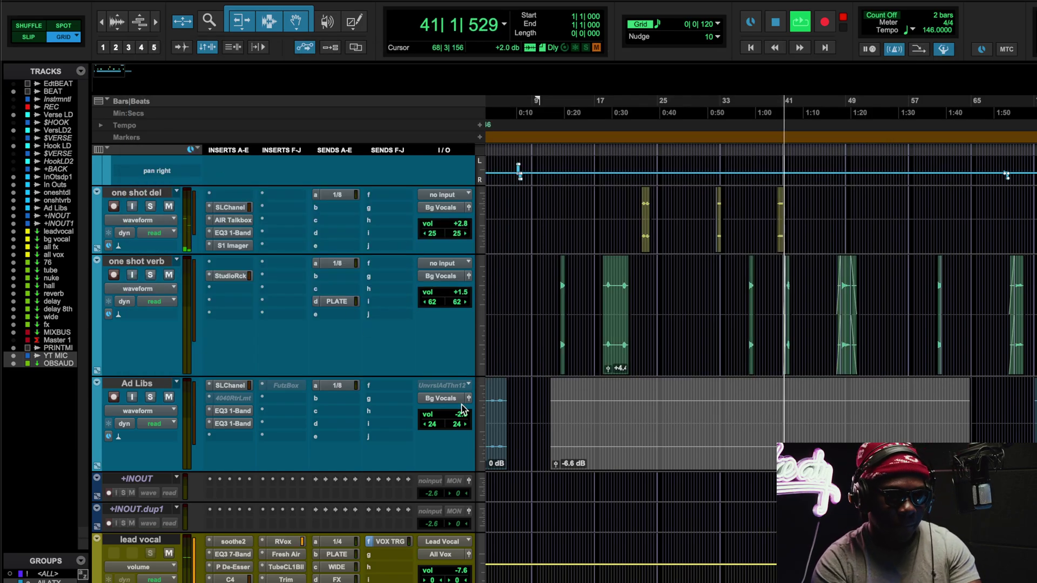
scroll(461, 404, down, 3)
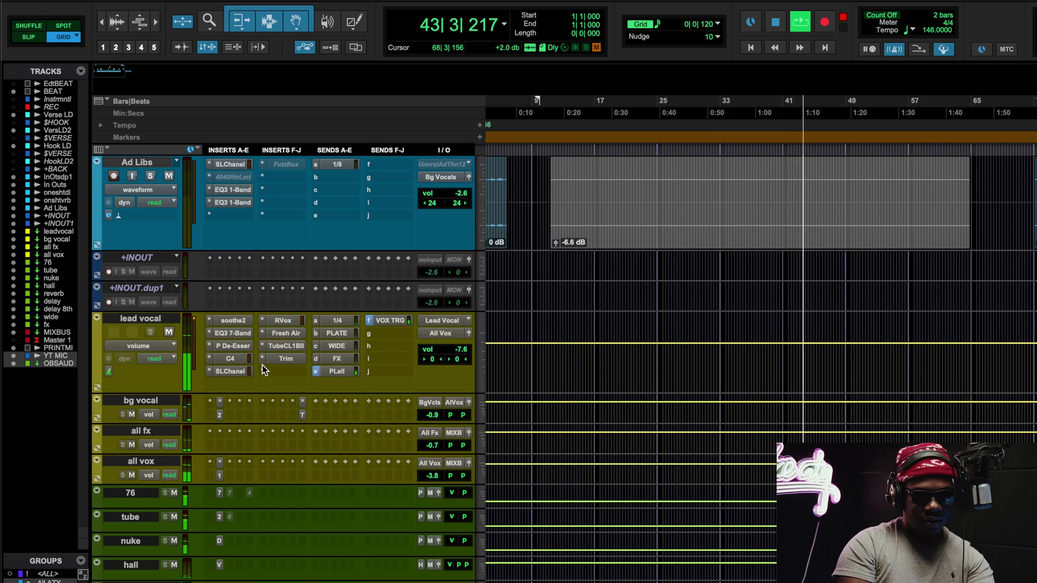
click(220, 416)
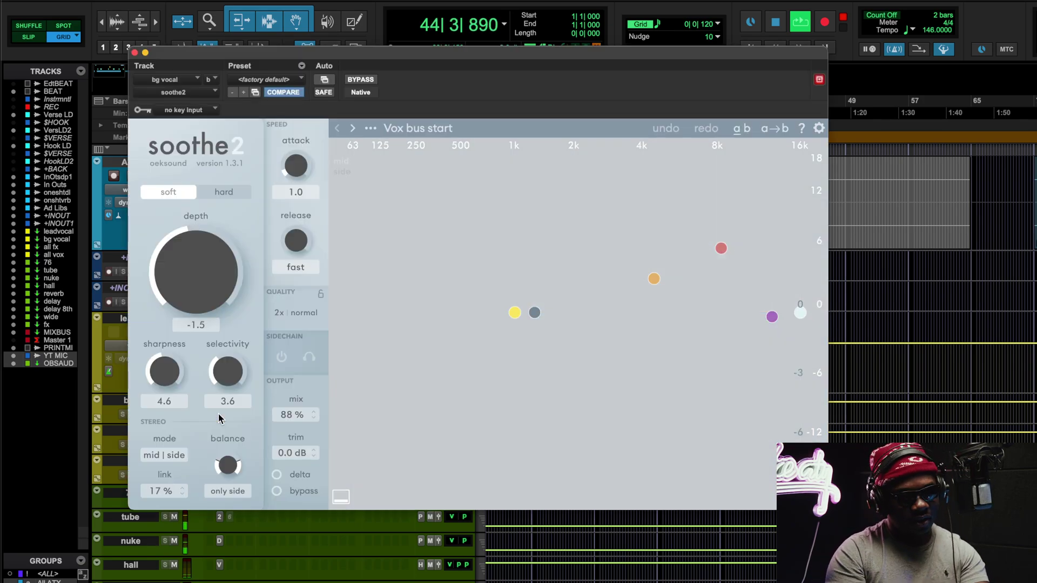
click(134, 53)
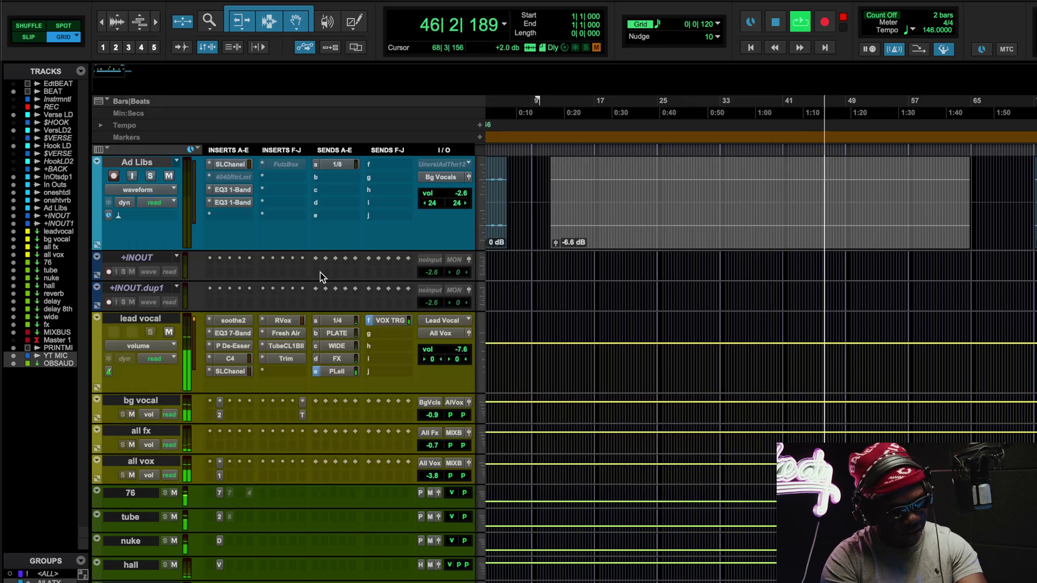
- Compare the Tube-Tech CL 1B compressor settings on the lead vocal track with those on the tube track
click(295, 349)
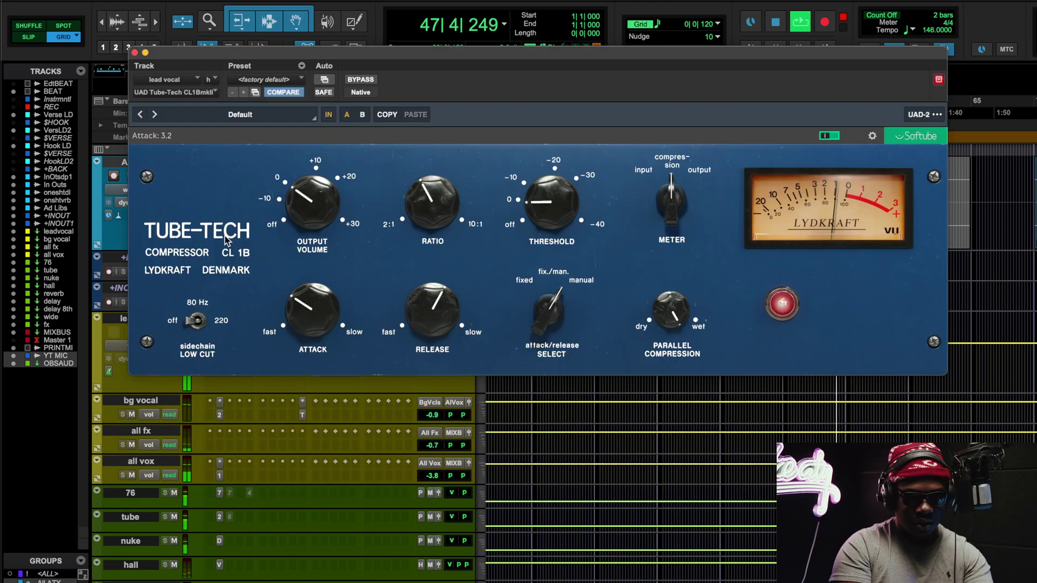
click(135, 53)
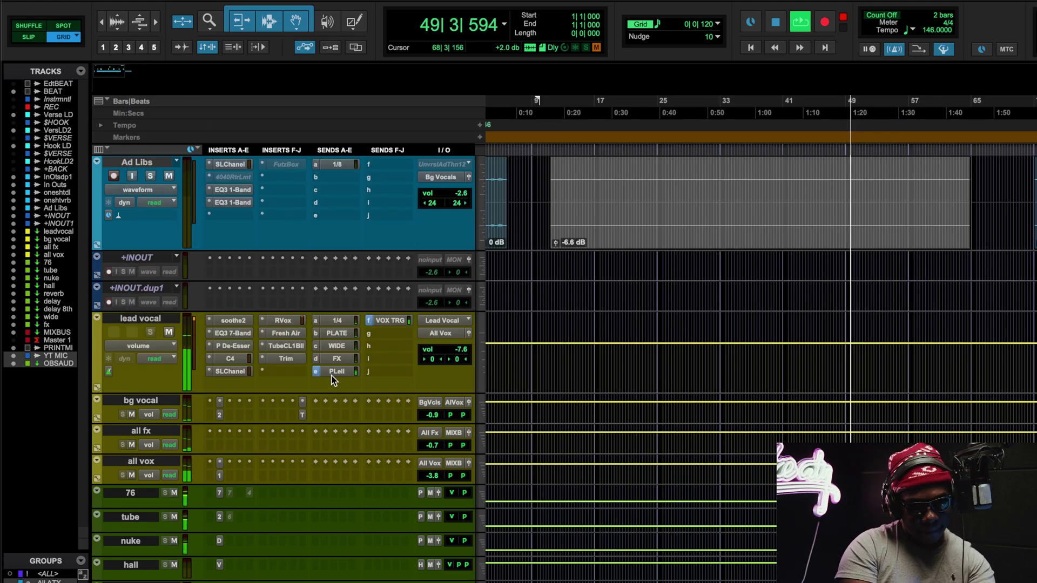
scroll(331, 379, down, 15)
scroll(332, 379, up, 12)
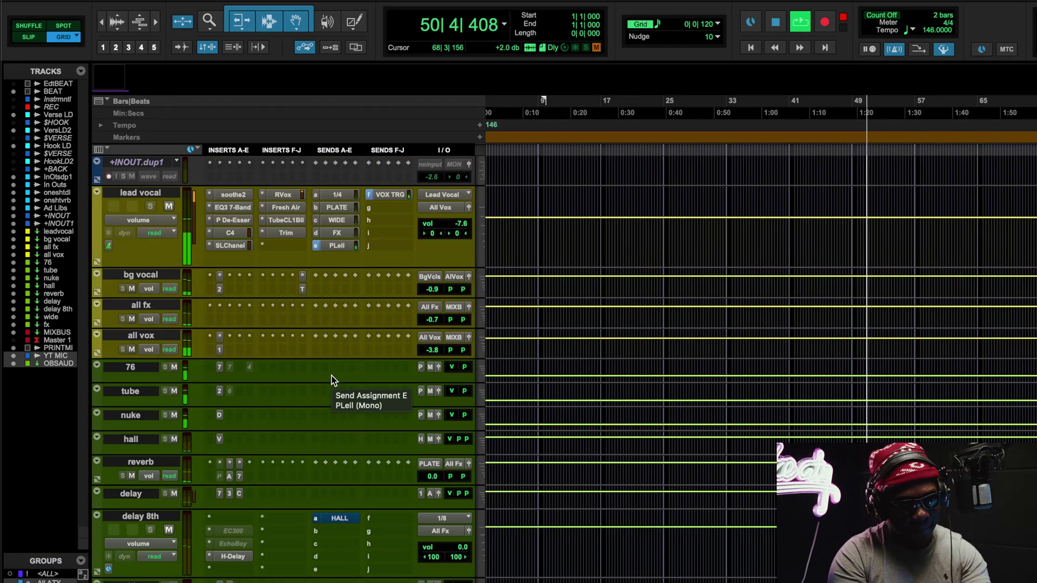
scroll(331, 379, up, 10)
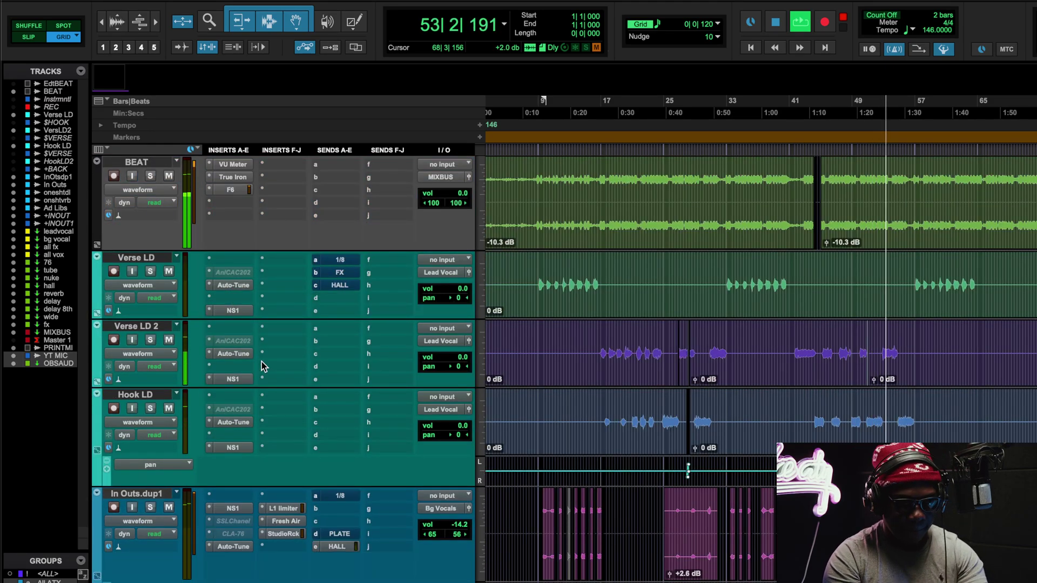
scroll(263, 366, down, 6)
scroll(244, 398, down, 5)
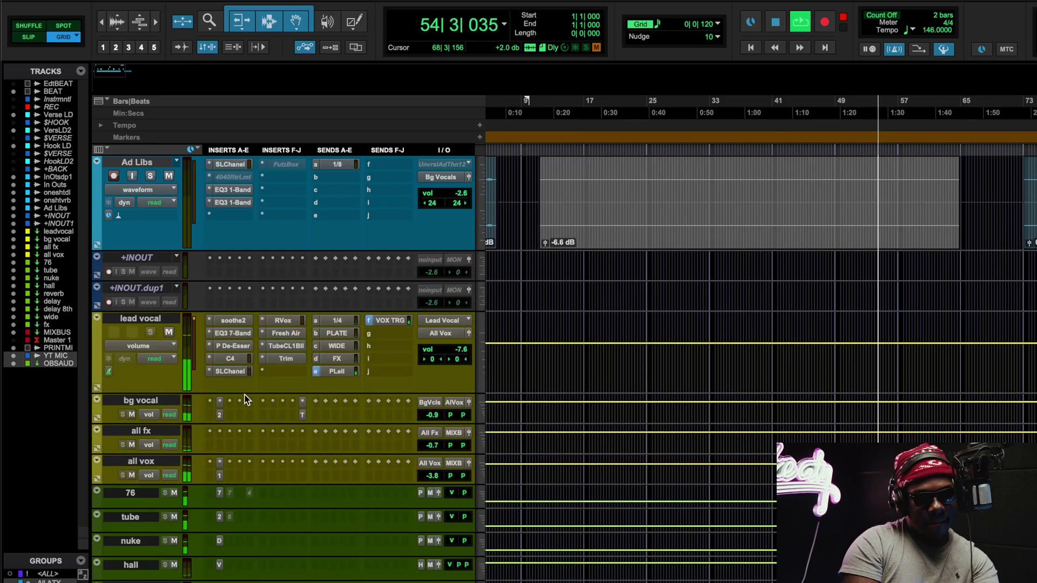
scroll(245, 400, down, 4)
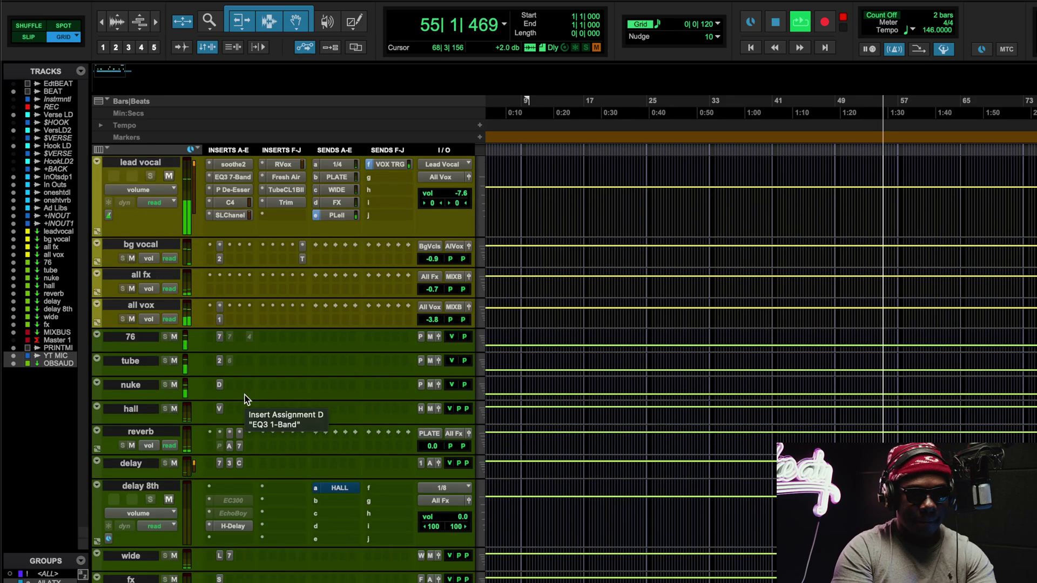
click(218, 360)
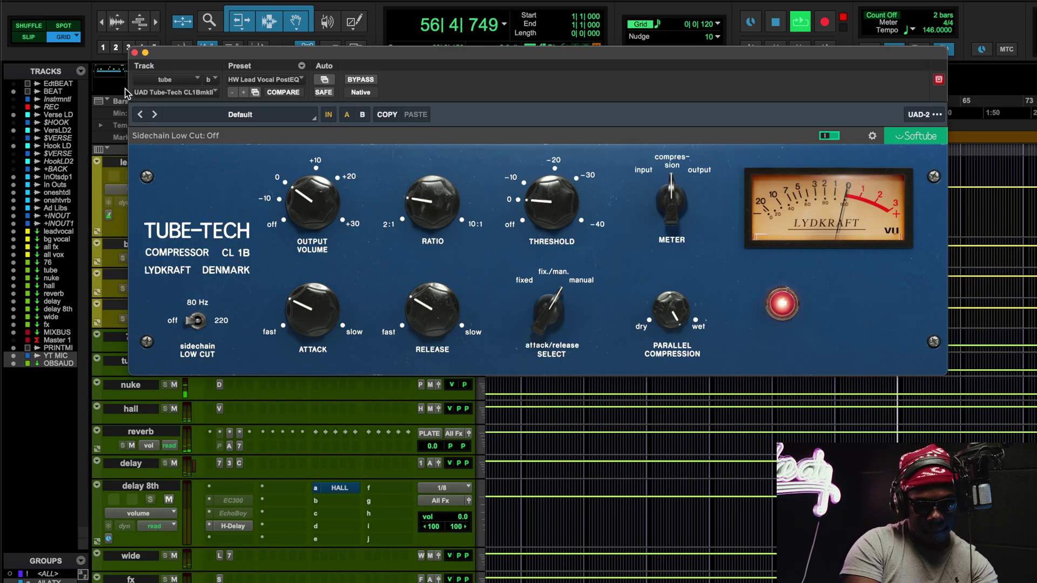
click(135, 53)
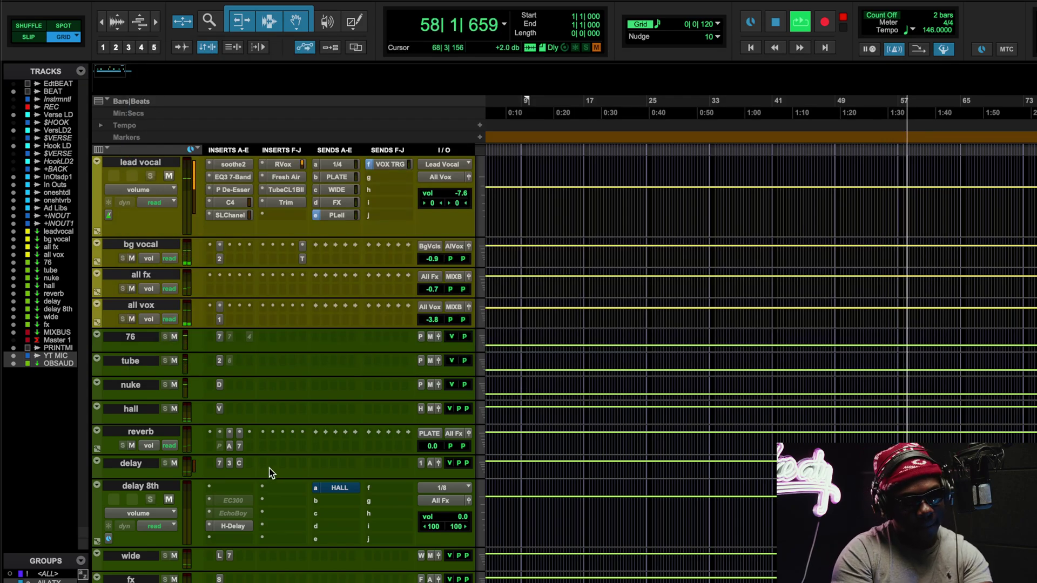
- Inspect the EQ3 7-Band and Mod Delay III settings on the delay track
click(220, 463)
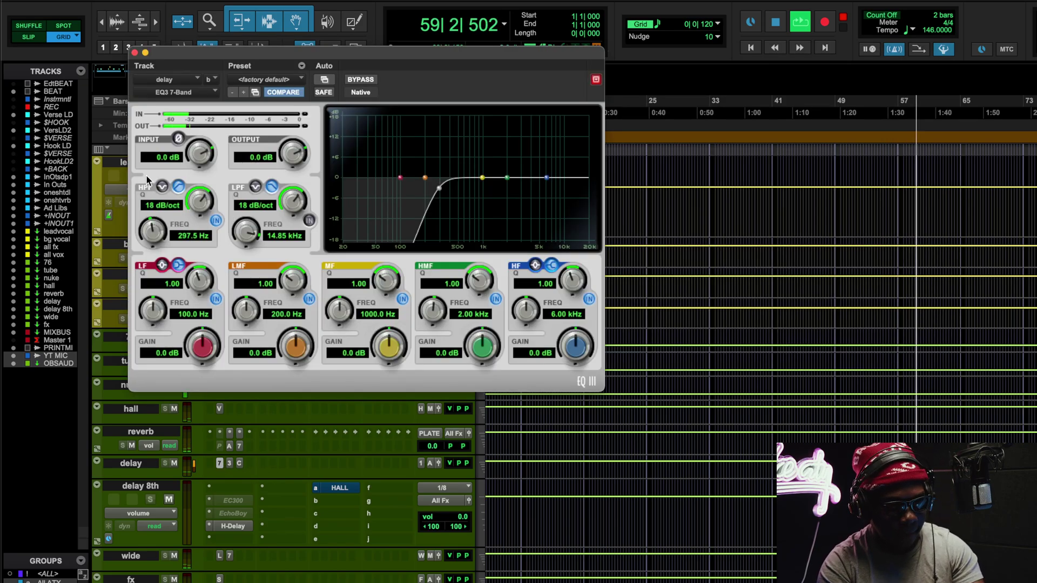
click(135, 52)
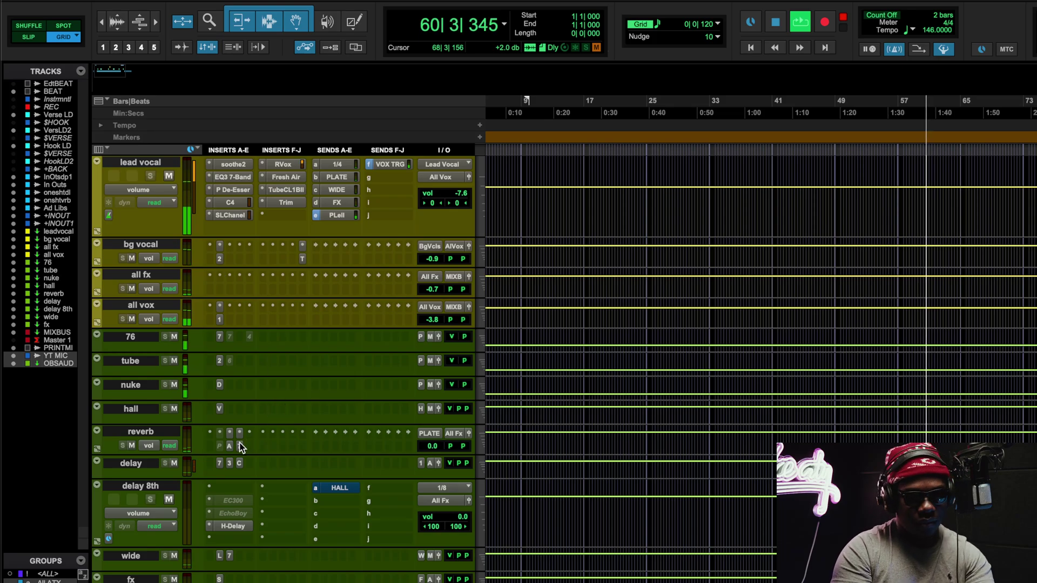
click(229, 463)
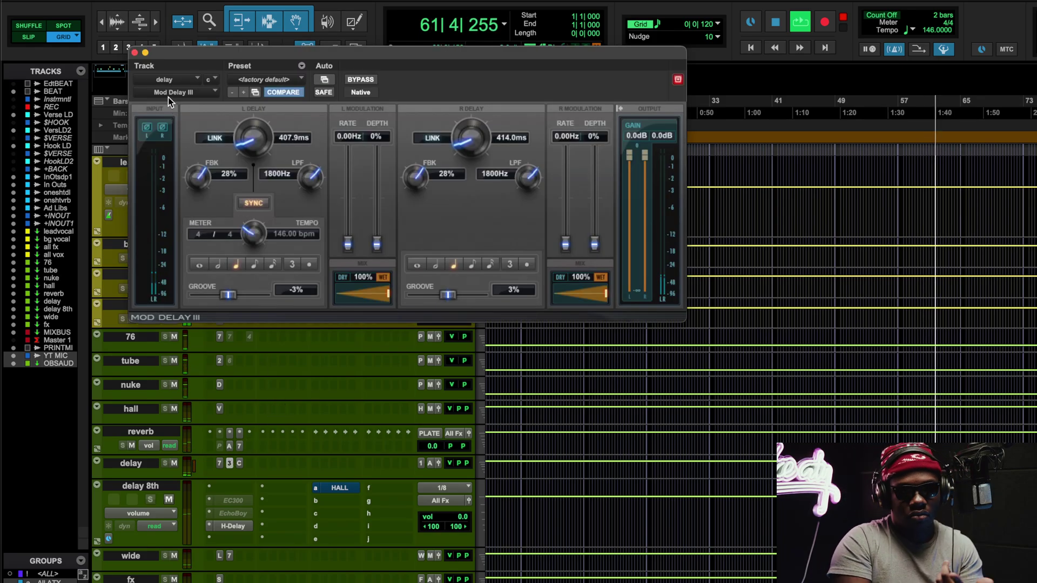
click(135, 52)
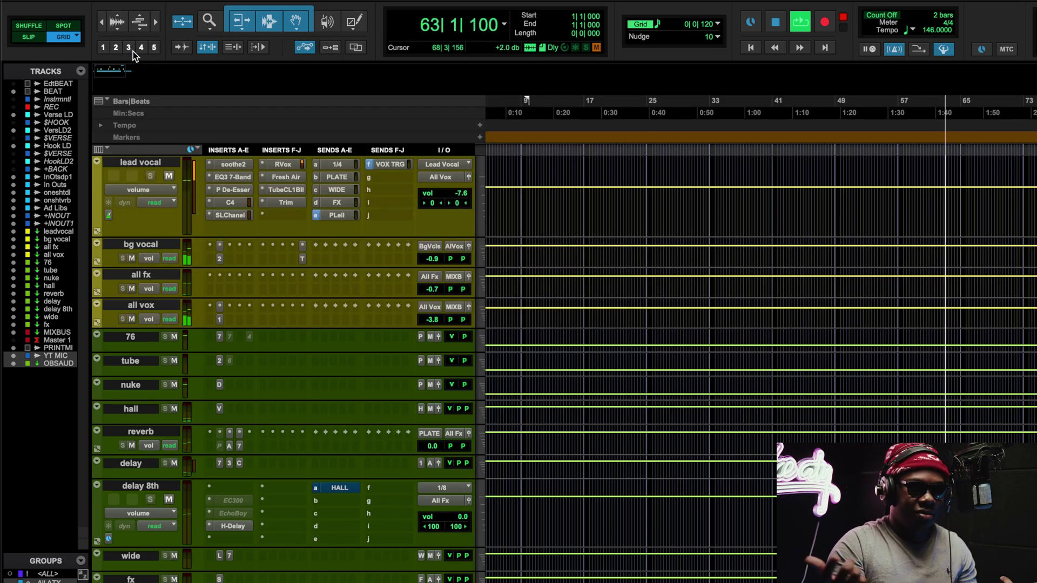
- Zoom in on the In Outs track's clips and pan automation around bars 67 to 71
scroll(676, 326, up, 10)
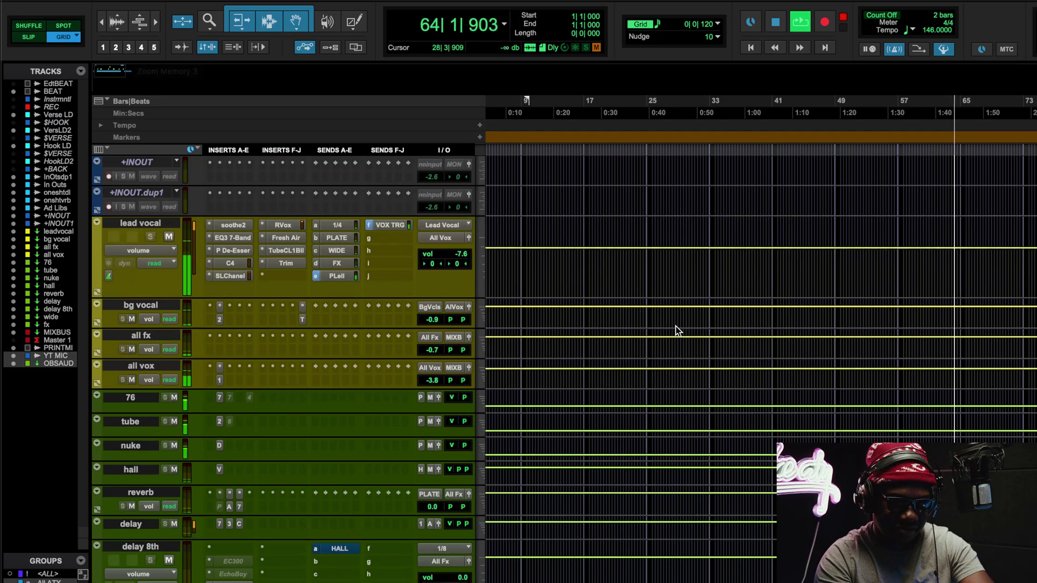
key(t)
key(t)
key(t)
scroll(864, 353, right, 5)
scroll(863, 353, down, 1)
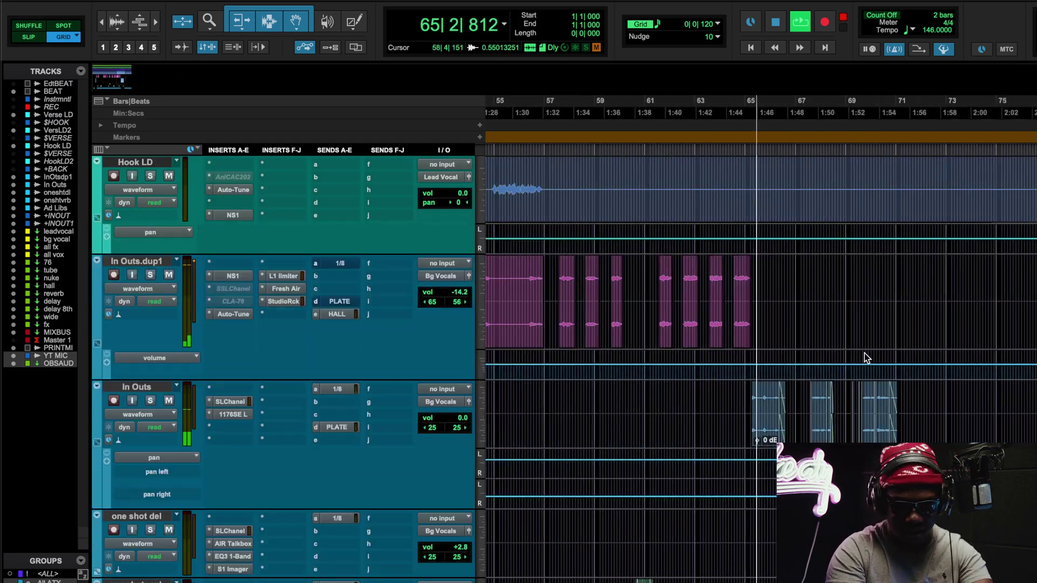
key(t)
key(t)
key(t)
scroll(864, 353, right, 5)
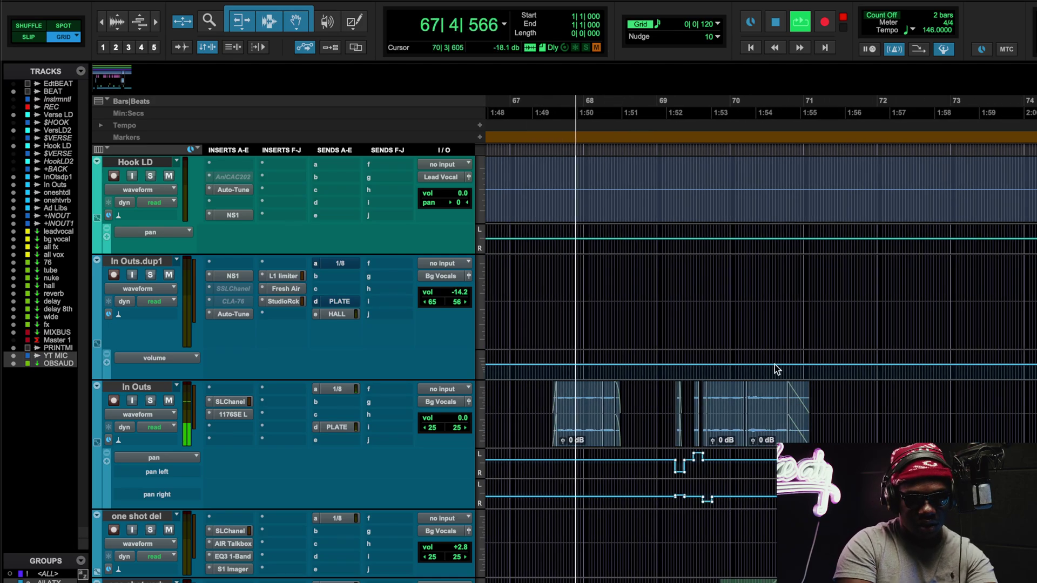
- Examine the clips on the one shot verb and Ad Libs tracks around bars 69 to 73 during playback
key(r)
scroll(775, 366, down, 1)
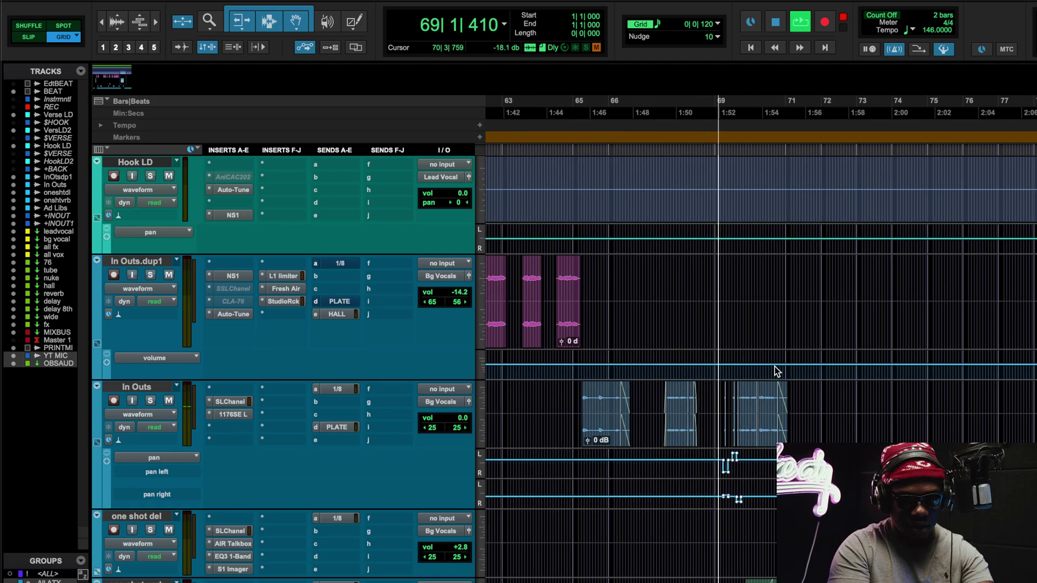
scroll(774, 366, right, 1)
scroll(774, 366, down, 6)
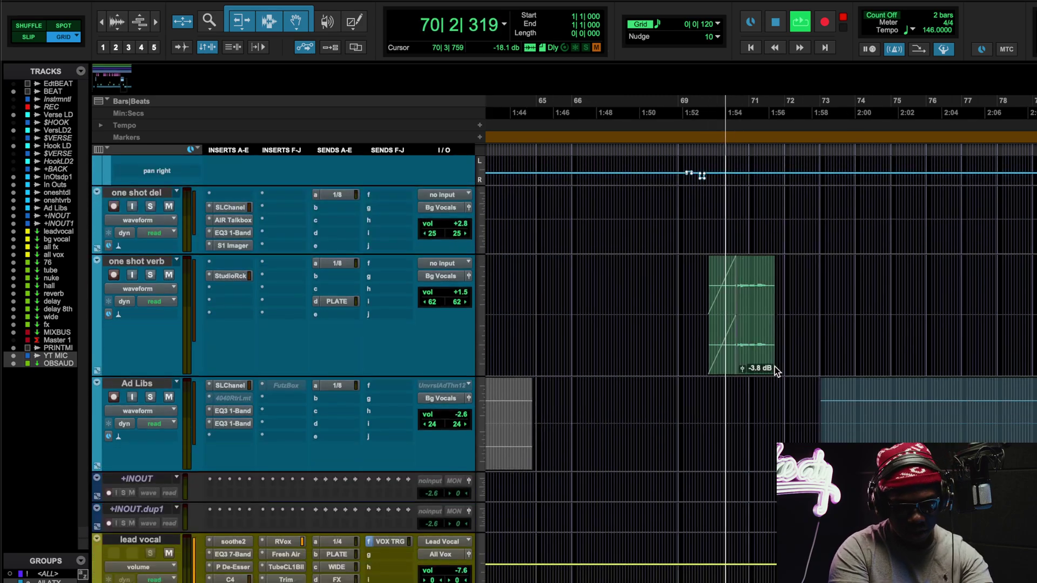
scroll(774, 366, up, 3)
scroll(774, 367, up, 3)
scroll(774, 367, down, 5)
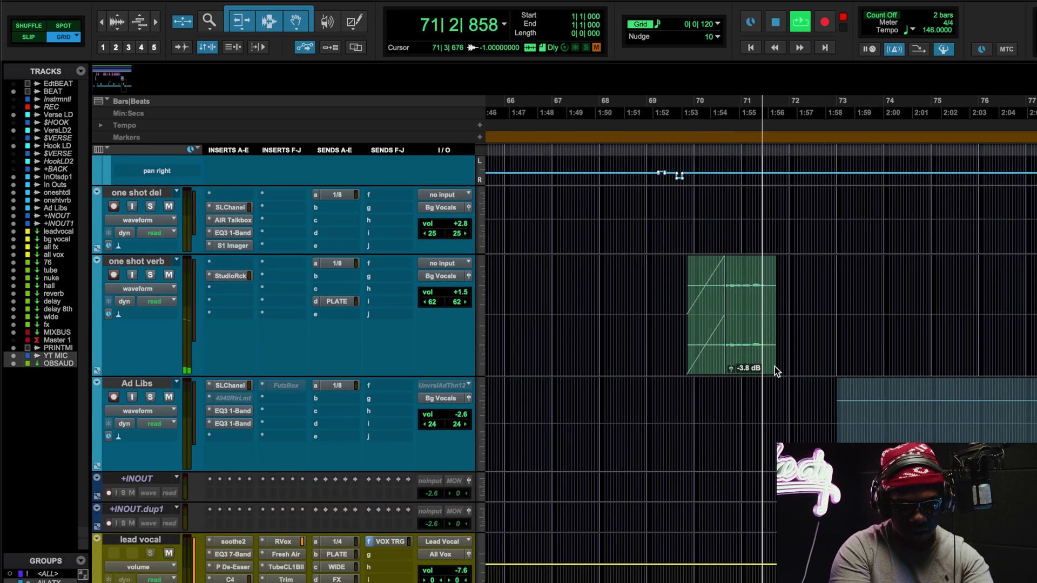
- Return to the overview of the whole song at the BEAT track and stop playback
scroll(775, 367, up, 12)
scroll(774, 368, left, 10)
scroll(776, 348, down, 4)
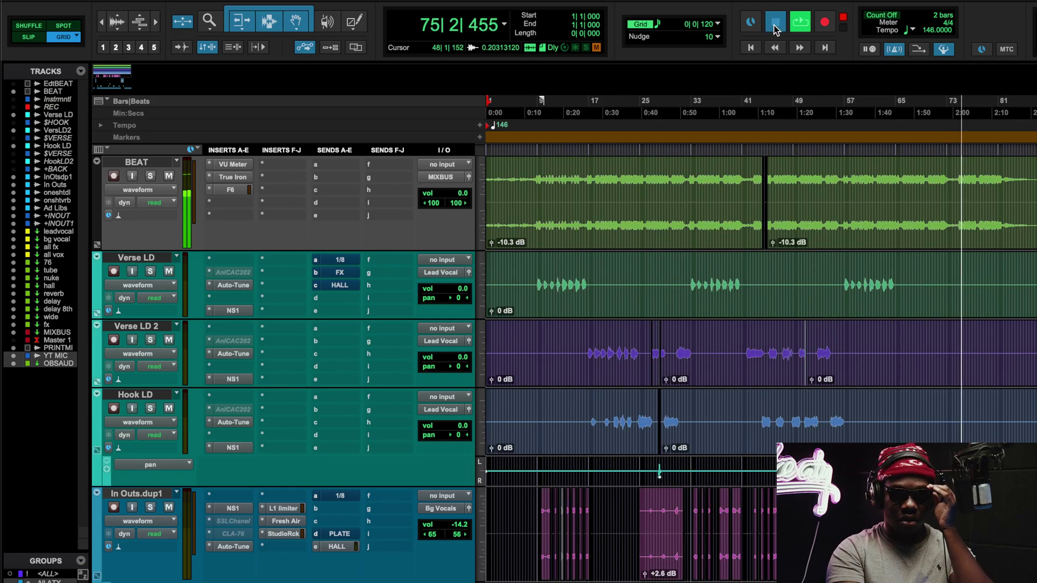
key(space)
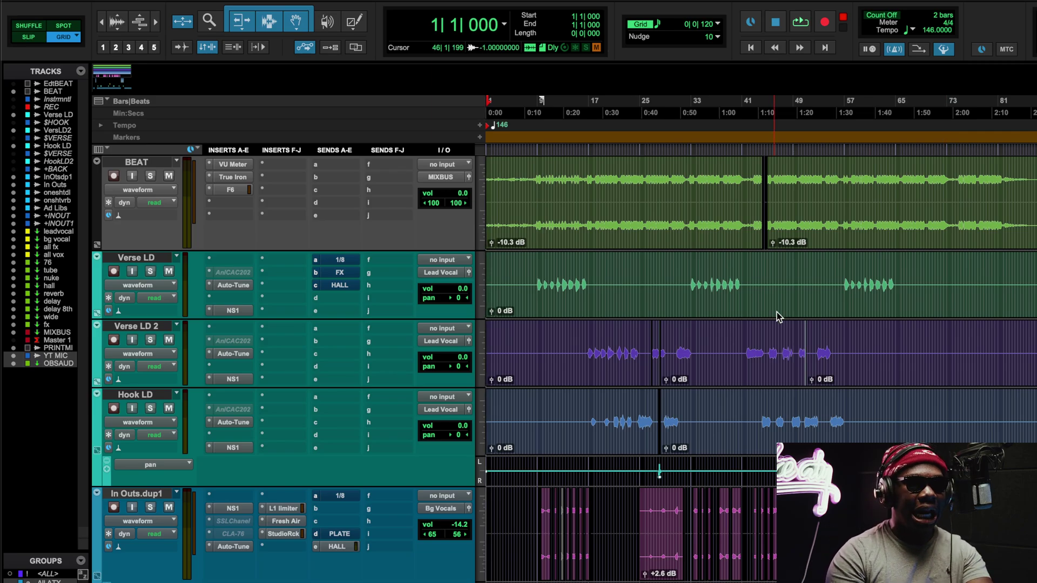
- Inspect the True Iron and F6 plugins on the BEAT track
key(t)
key(t)
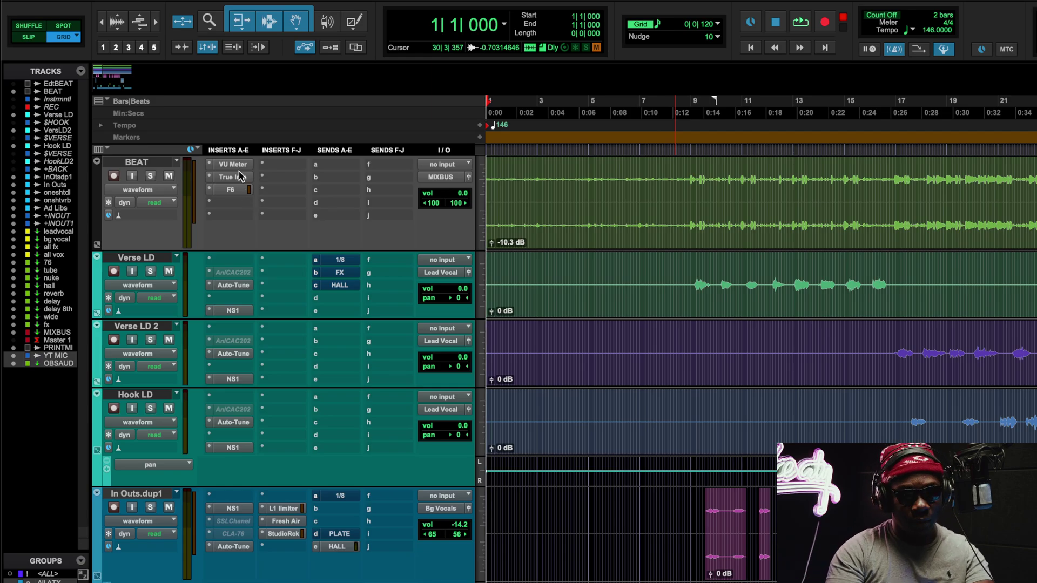
click(238, 177)
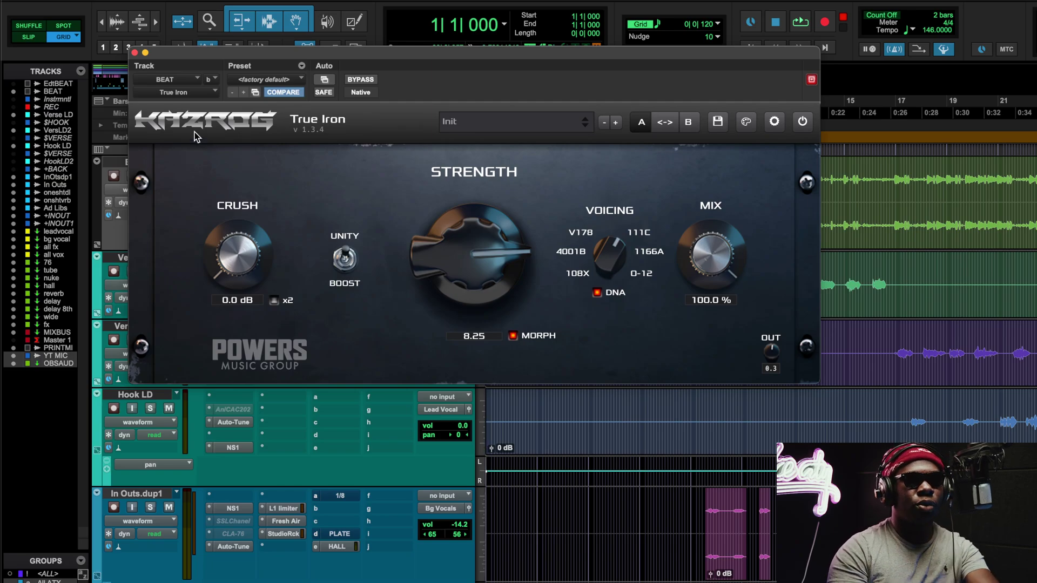
click(233, 189)
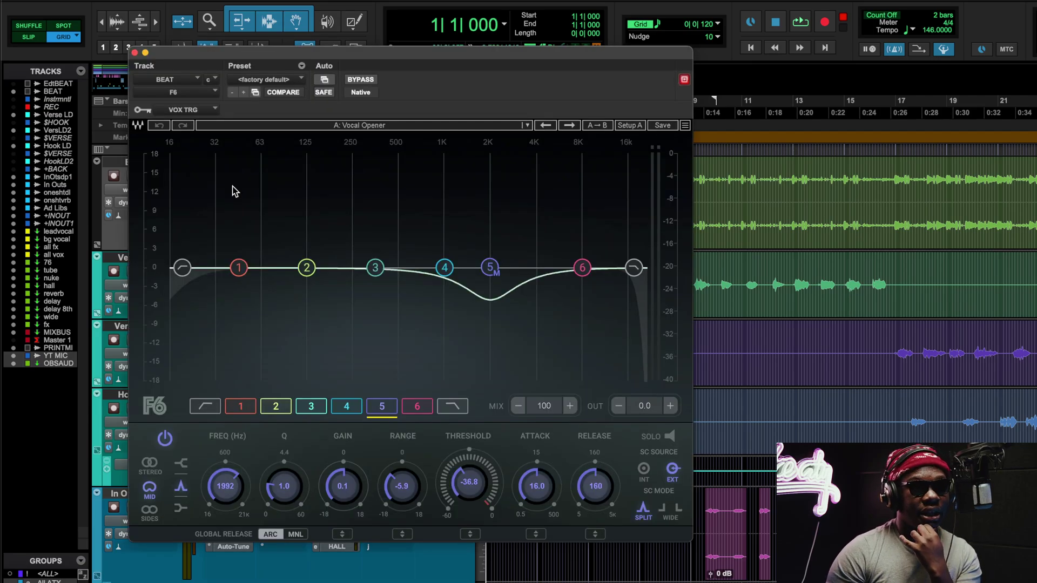
click(135, 53)
- Open the lead vocal track's VOX TRG send and return to the BEAT track
scroll(270, 287, down, 10)
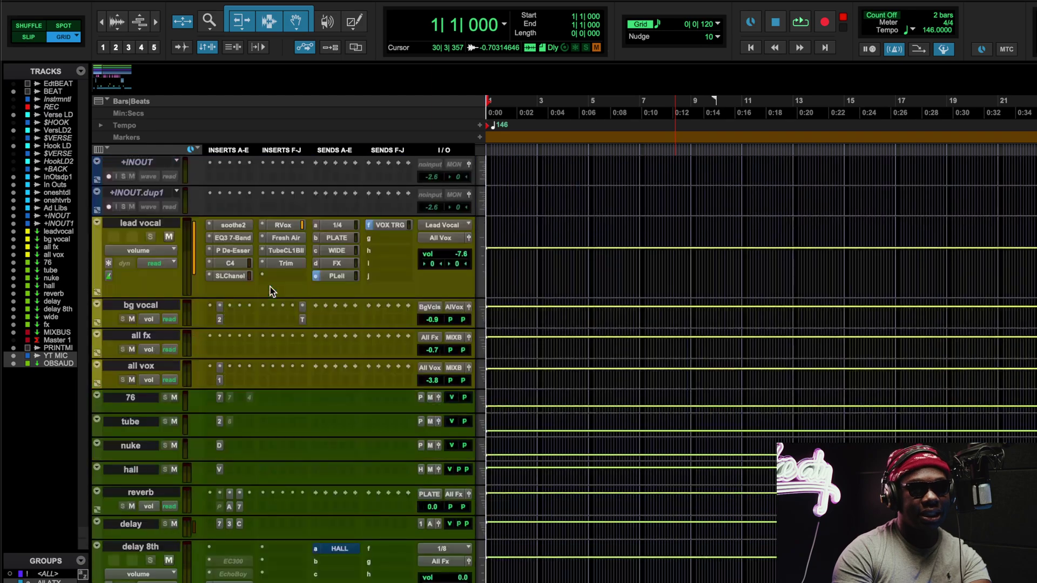
click(386, 224)
scroll(378, 251, up, 10)
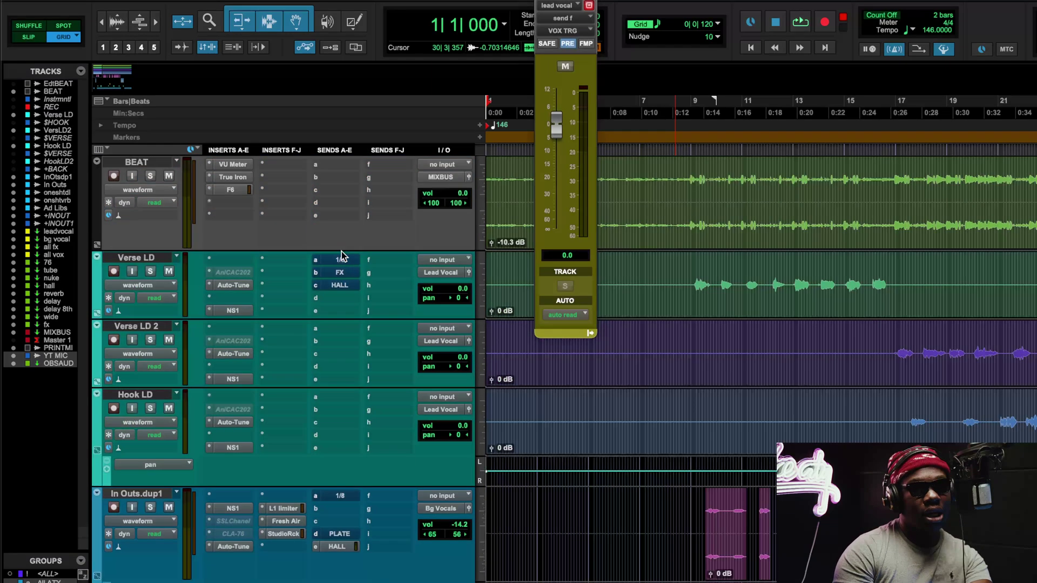
- Play the song from position 9|3|480 while watching the F6 equalizer on the BEAT track, then stop playback
click(242, 189)
drag(651, 54, 651, 54)
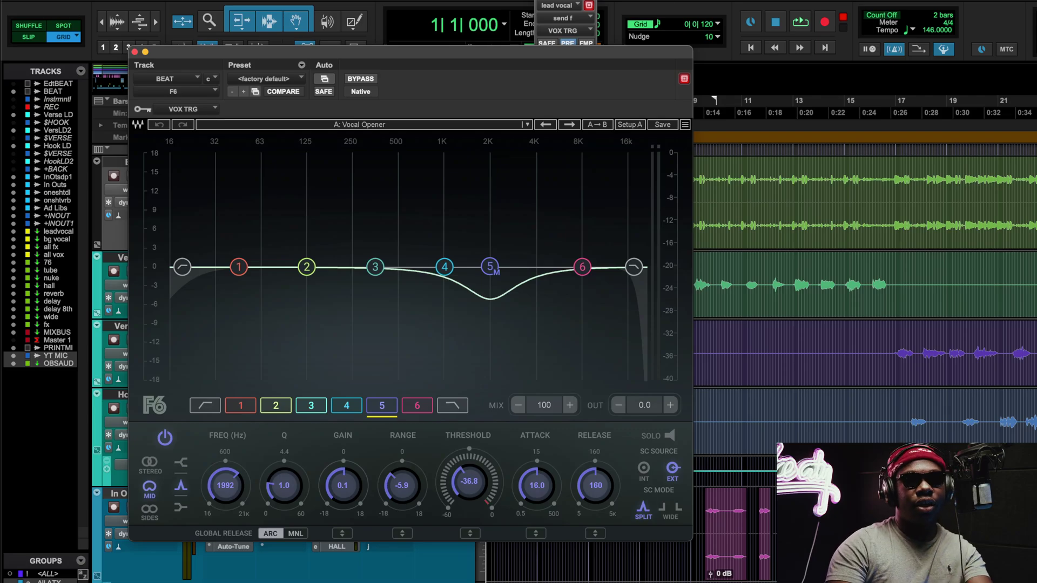
click(712, 106)
key(space)
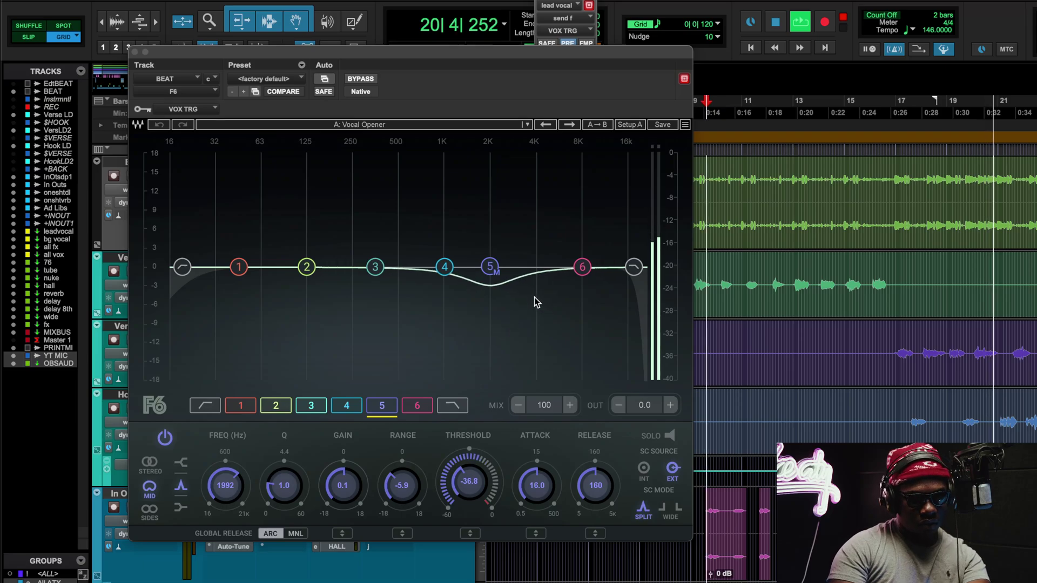
key(space)
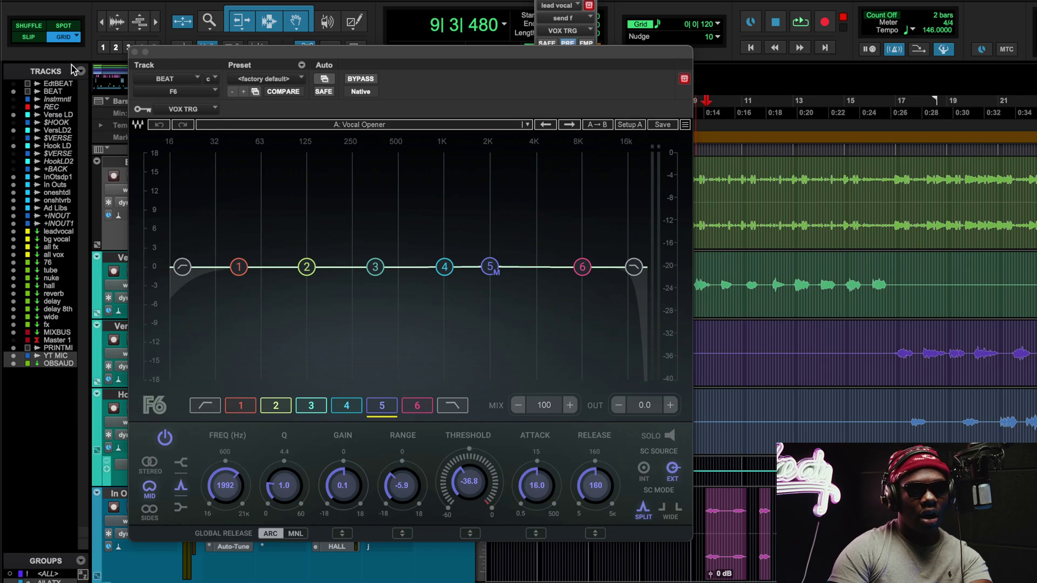
click(135, 52)
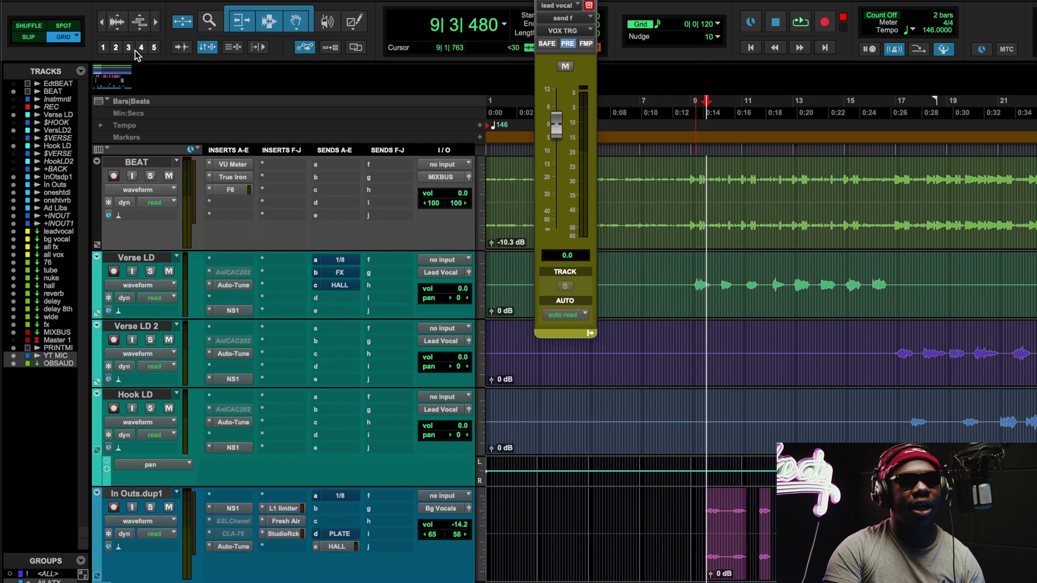
- Inspect the Auto-Tune Realtime Advanced settings on the Verse LD track
scroll(308, 383, down, 5)
scroll(307, 386, up, 3)
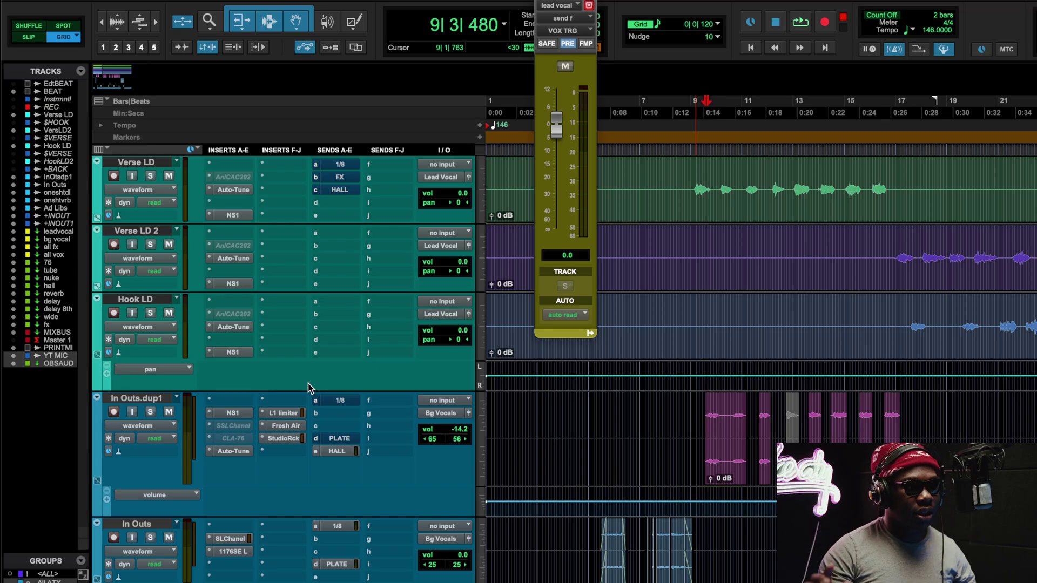
click(218, 188)
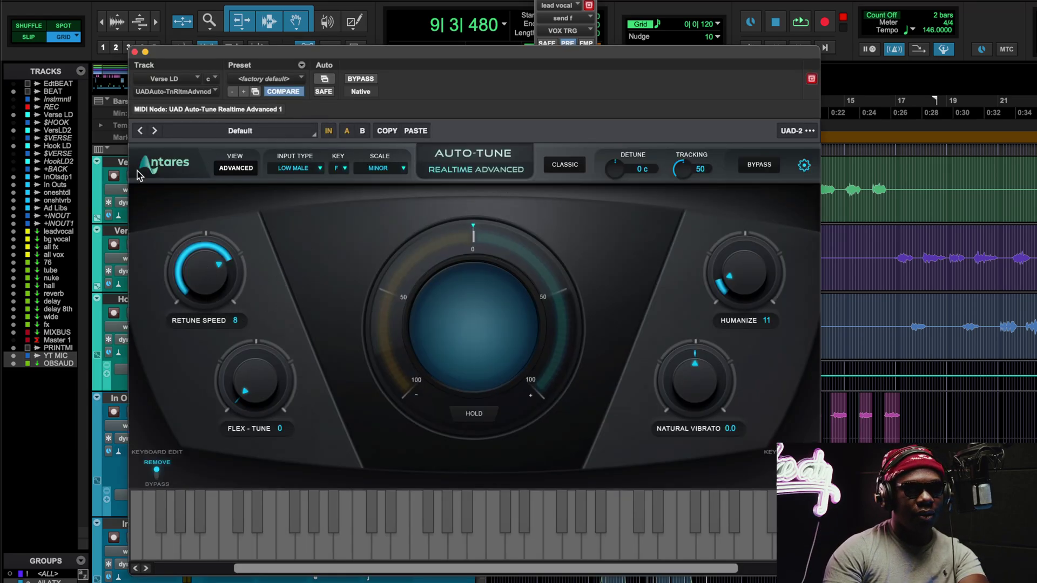
click(134, 52)
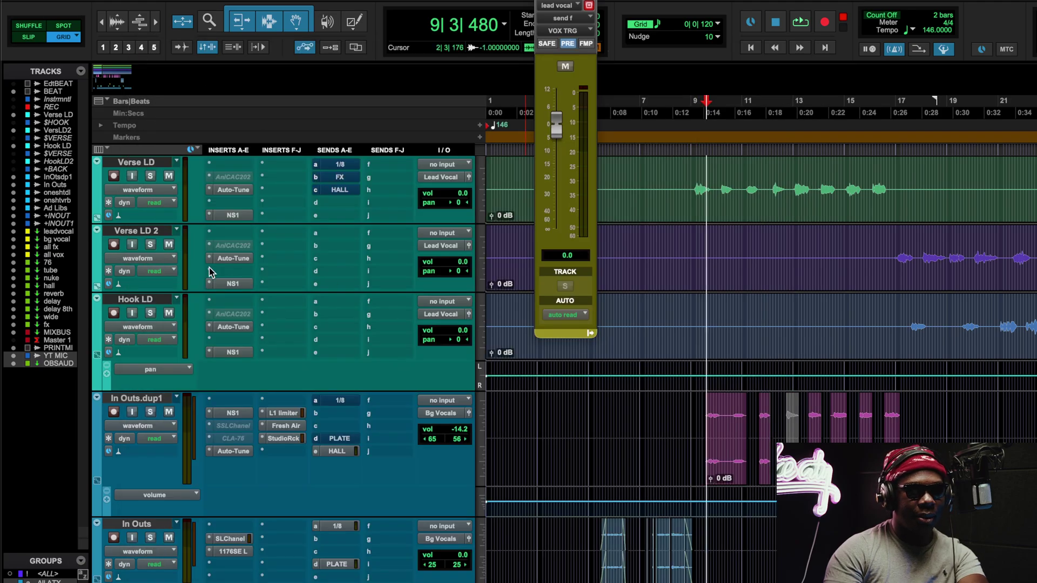
- Inspect the Auto-Tune settings on the Verse LD 2 track, including the input type options
click(241, 261)
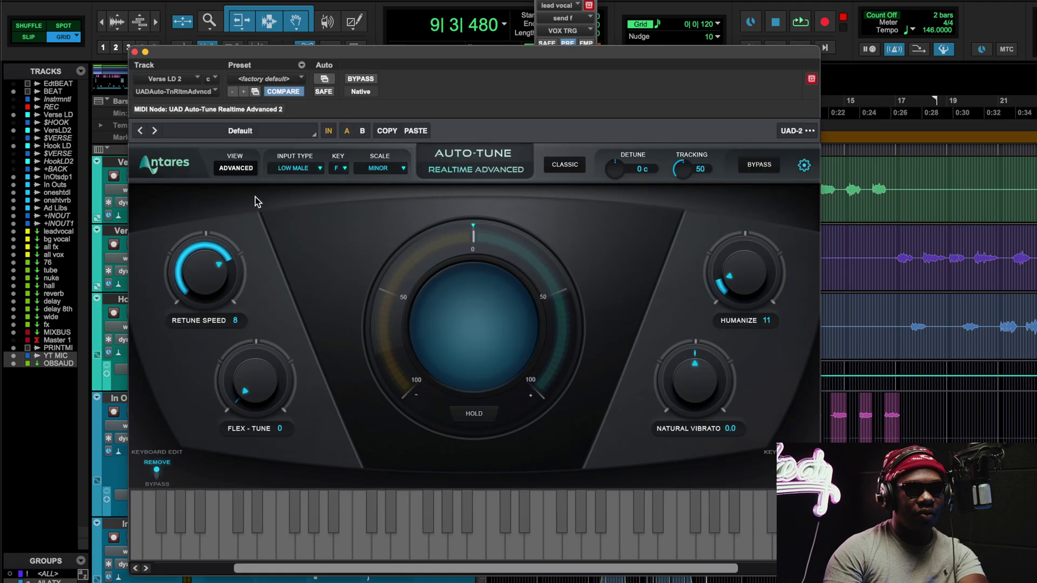
click(298, 170)
click(297, 167)
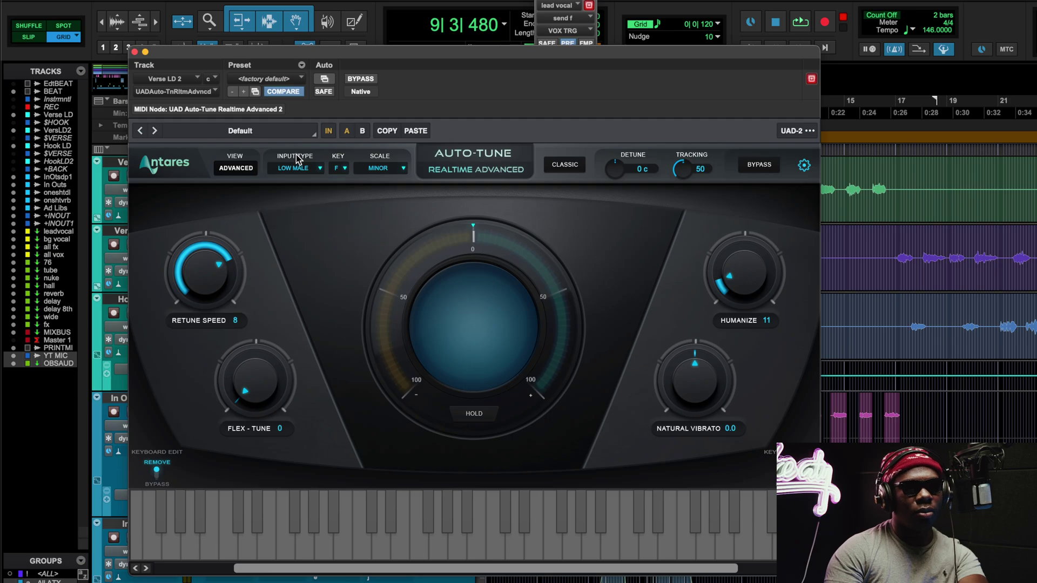
click(300, 169)
click(357, 282)
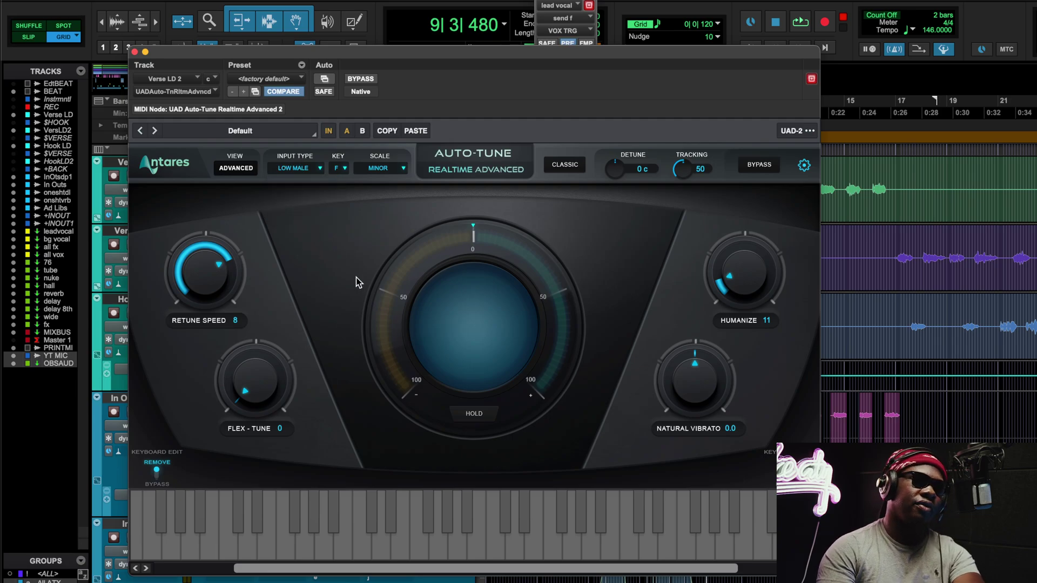
click(135, 52)
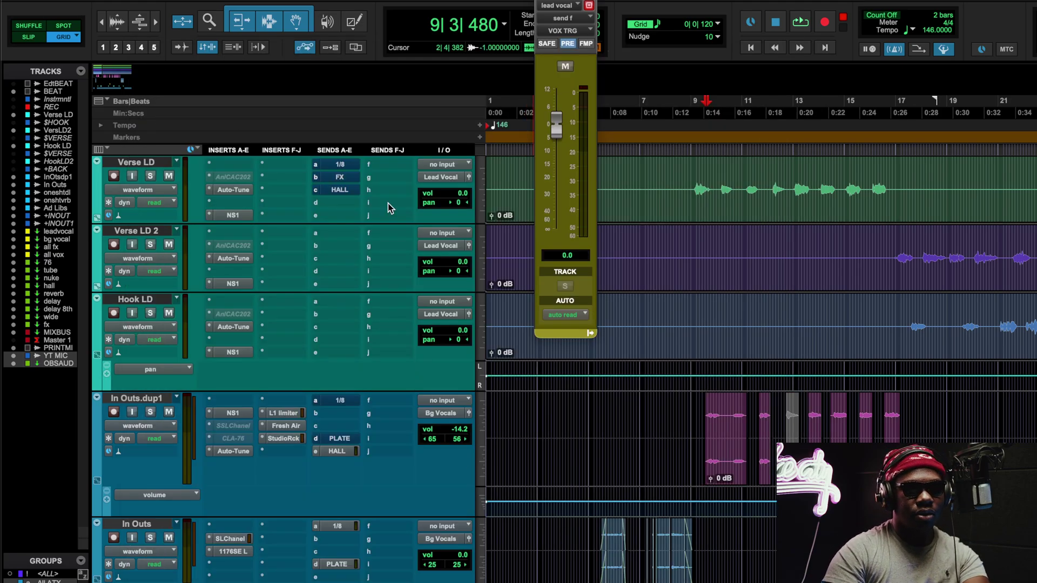
- Watch soothe2 process the lead vocal track during playback, then stop and close the plugin
scroll(247, 248, down, 5)
scroll(248, 248, down, 8)
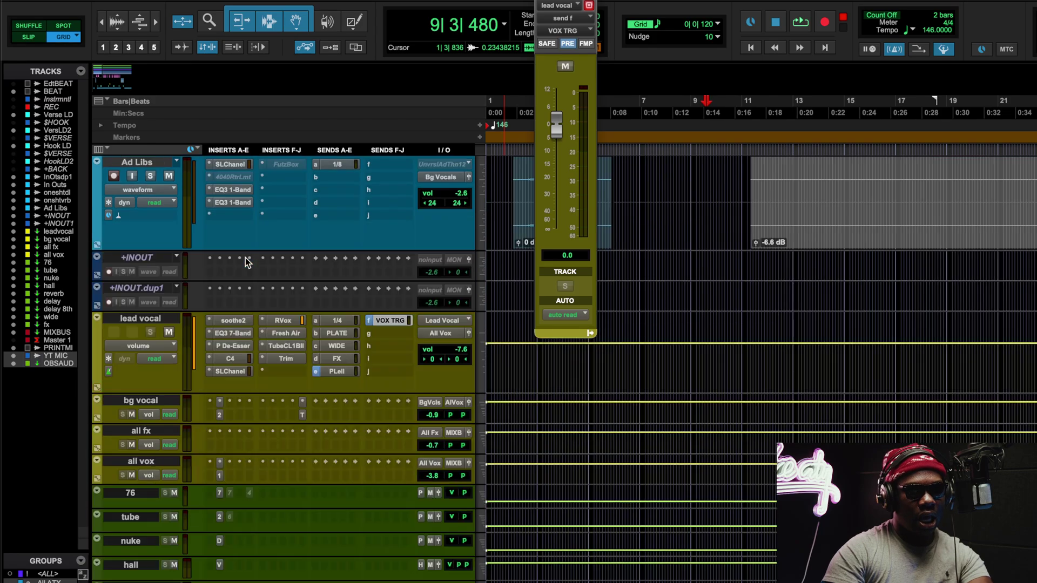
click(238, 319)
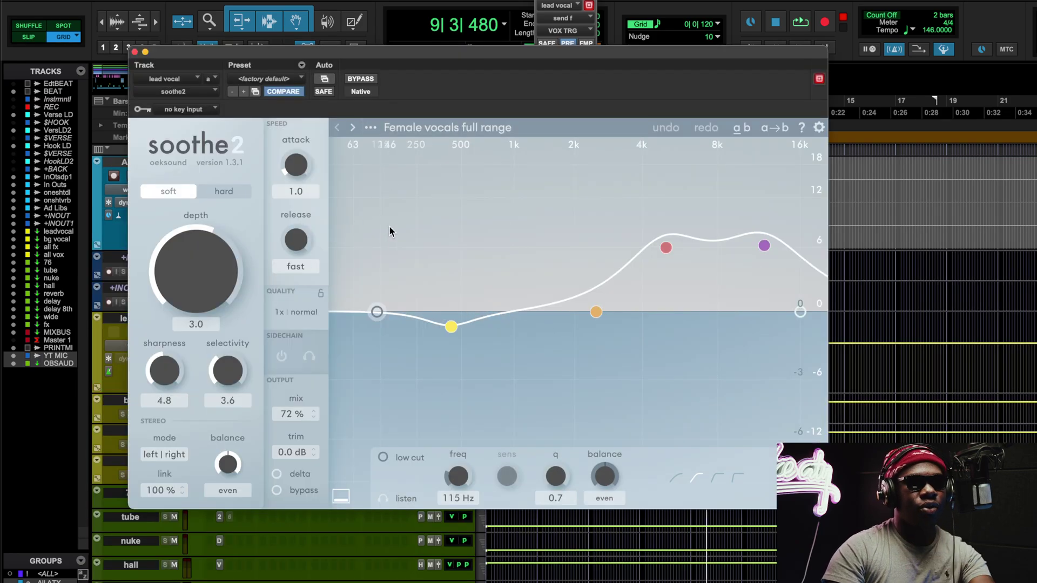
key(space)
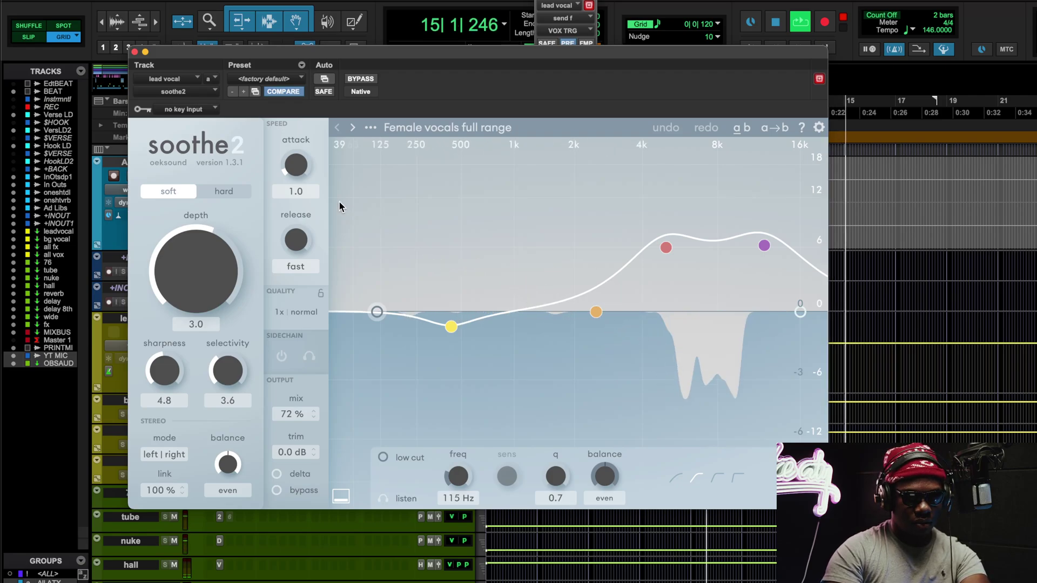
key(space)
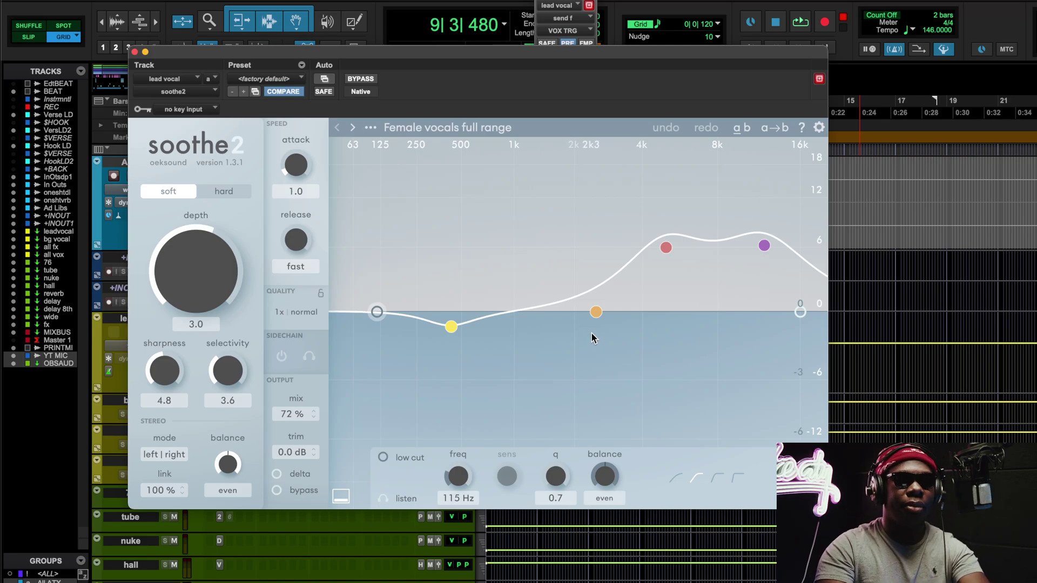
click(134, 52)
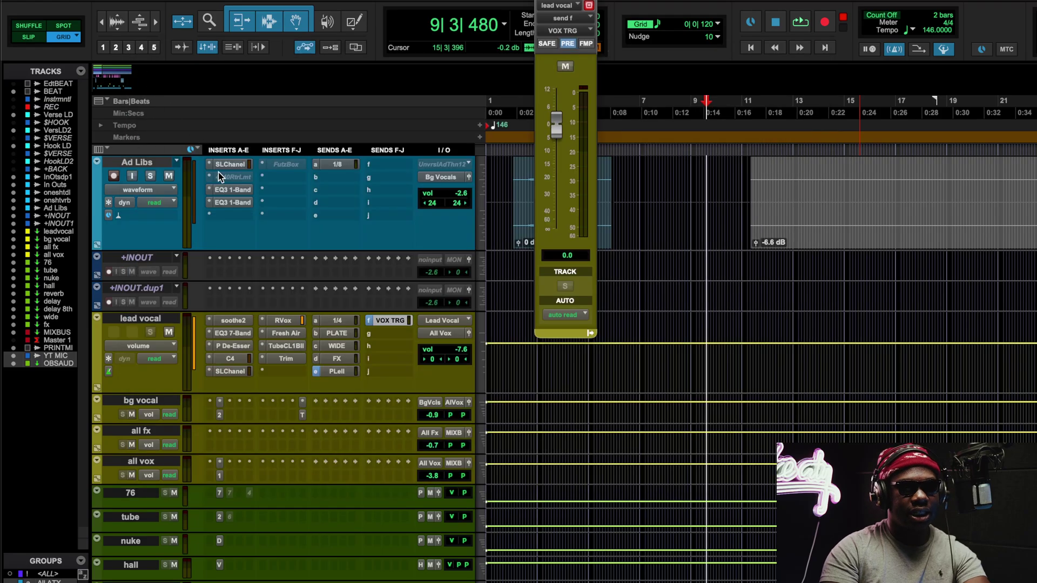
- Inspect the EQ3 7-Band and UAD Precision De-Esser settings on the lead vocal track
click(233, 333)
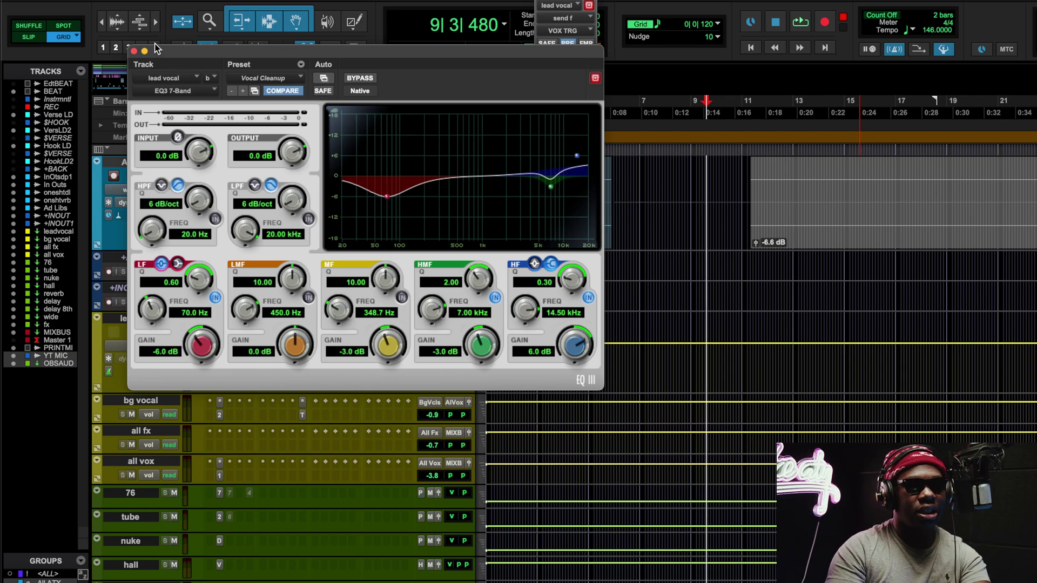
click(134, 51)
click(249, 347)
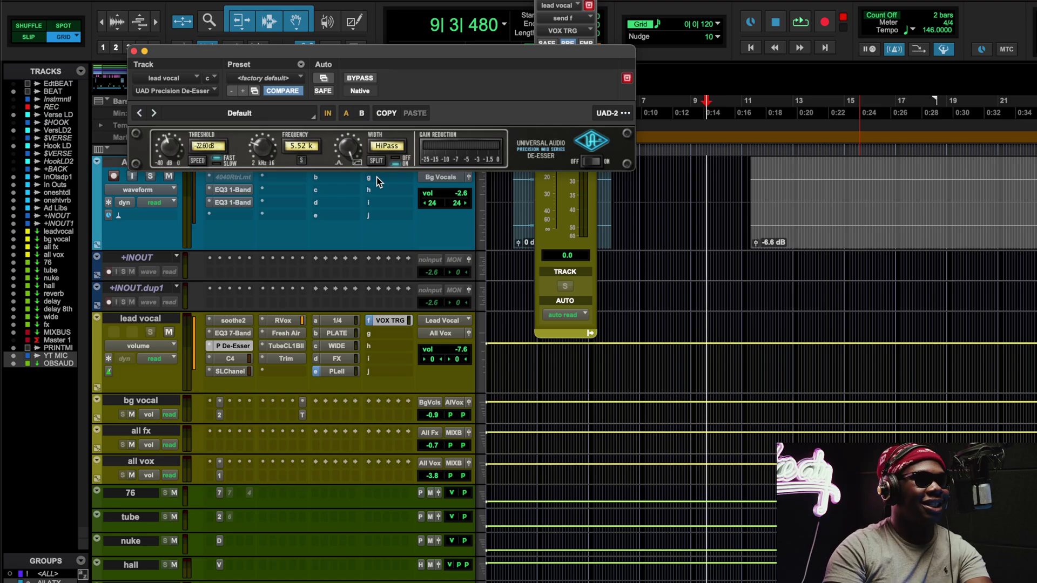
- Inspect the C4 multiband processor on the lead vocal track during playback, then close it and stop
click(240, 358)
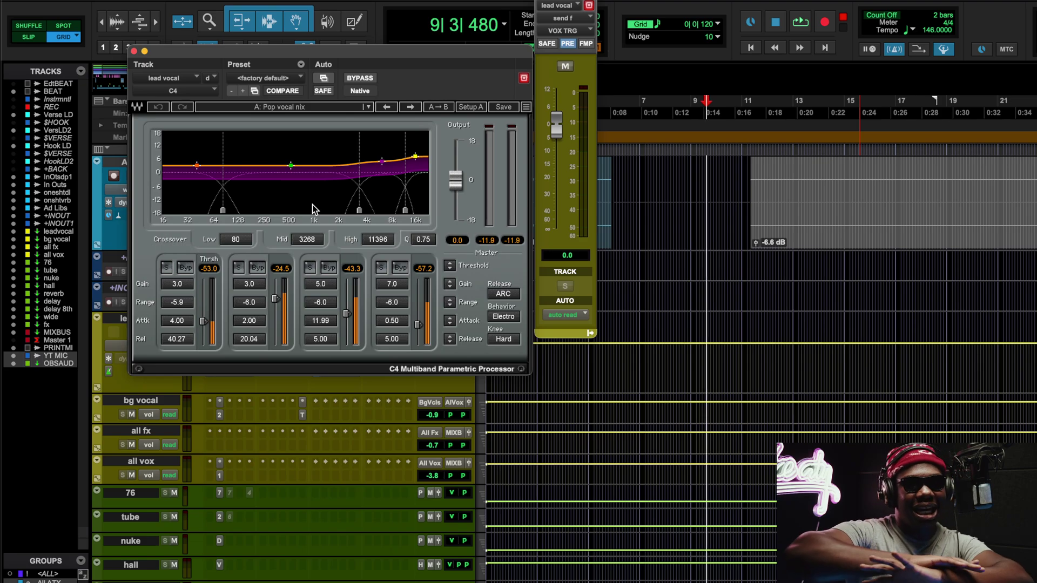
key(space)
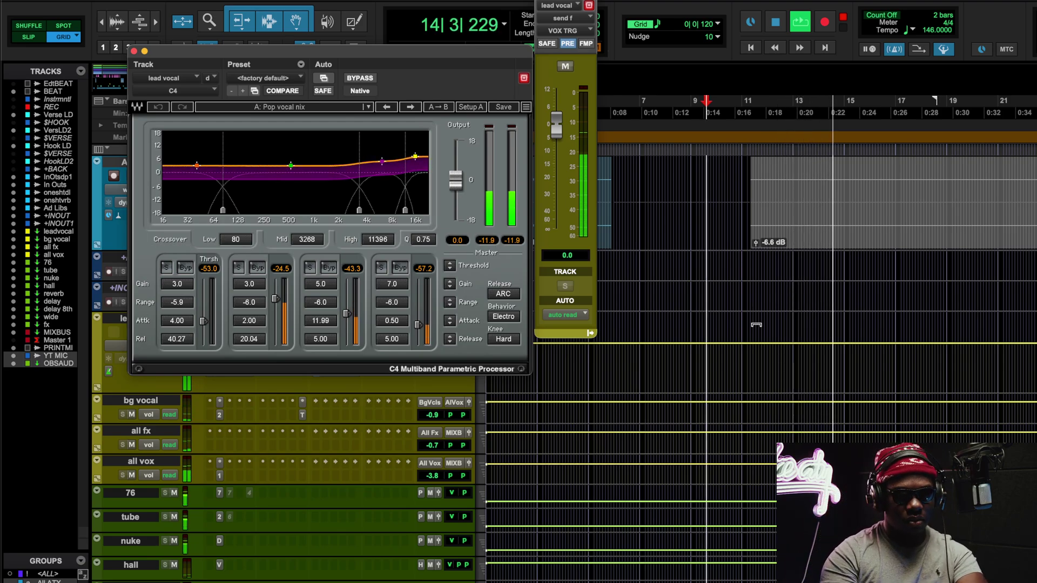
click(134, 51)
key(space)
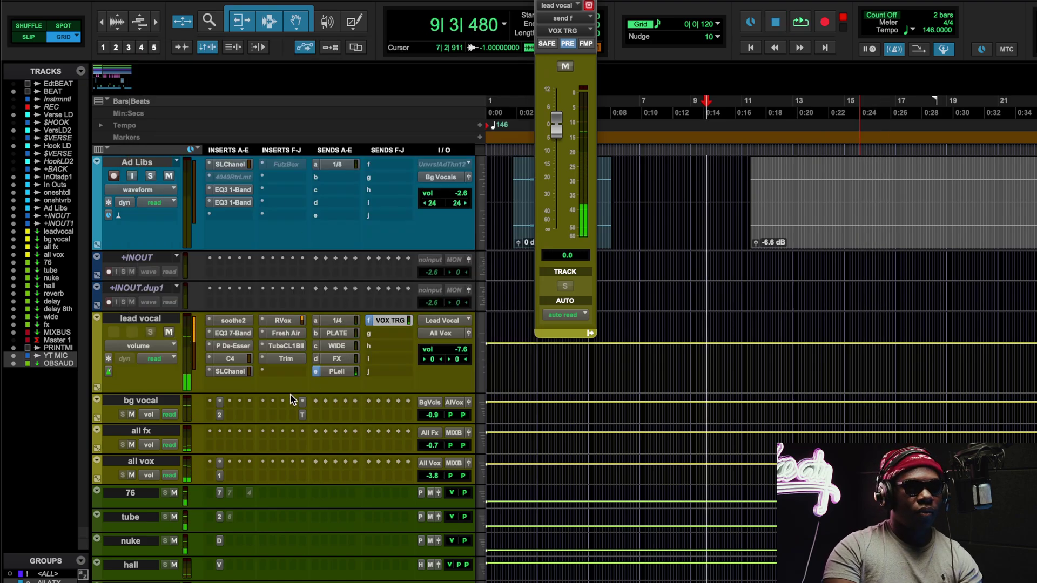
- Inspect the SSL E-Channel filters, EQ and dynamics on the lead vocal track during playback, then close it and stop
click(230, 371)
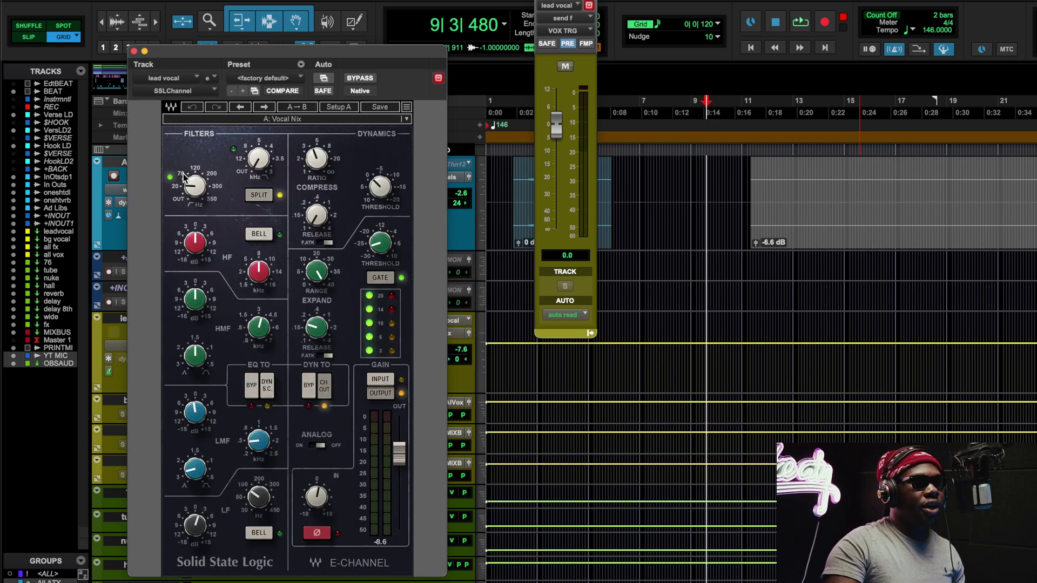
mouse_move(200, 192)
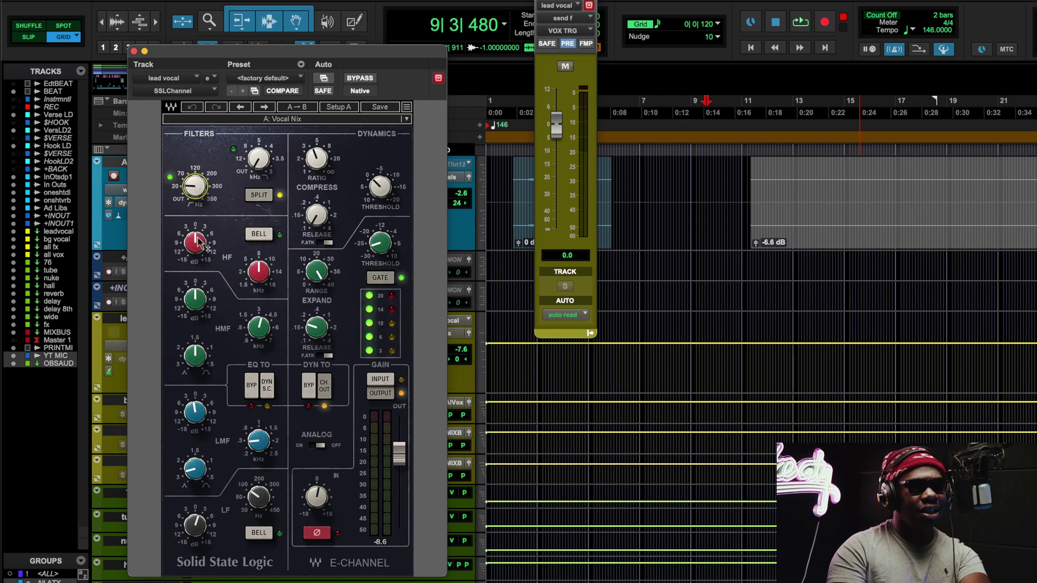
mouse_move(196, 246)
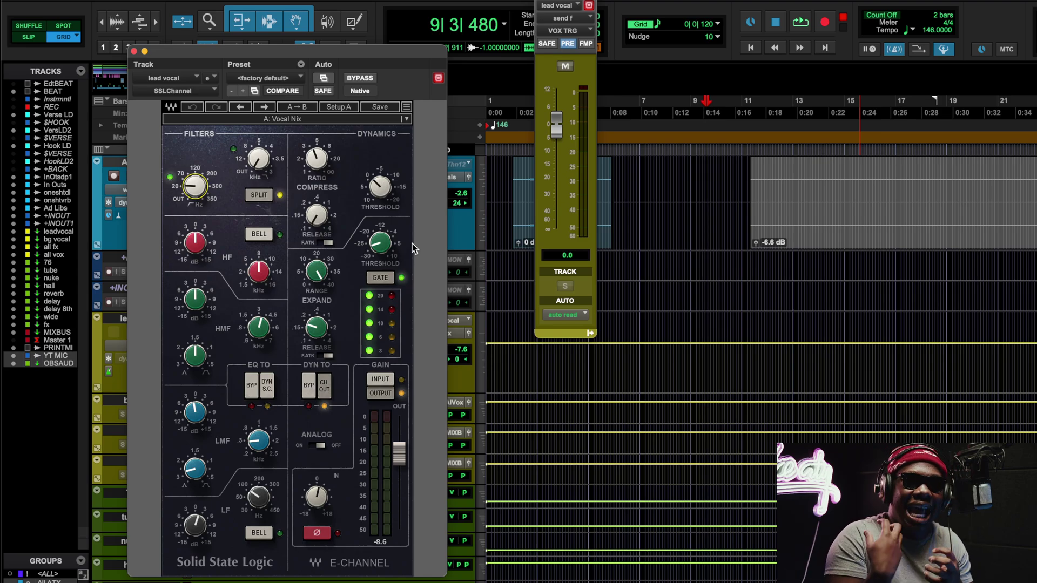
key(space)
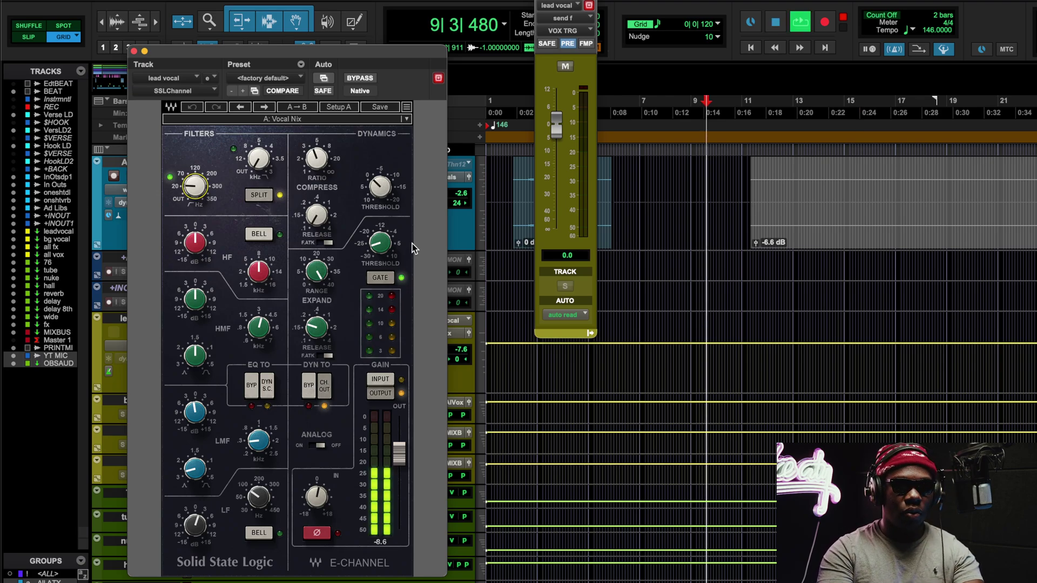
key(r)
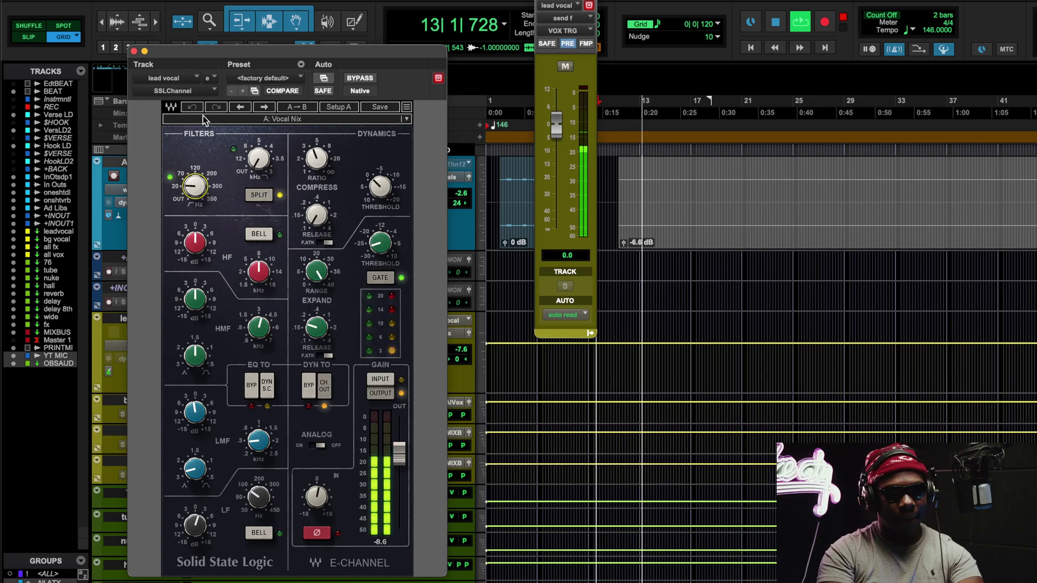
click(134, 51)
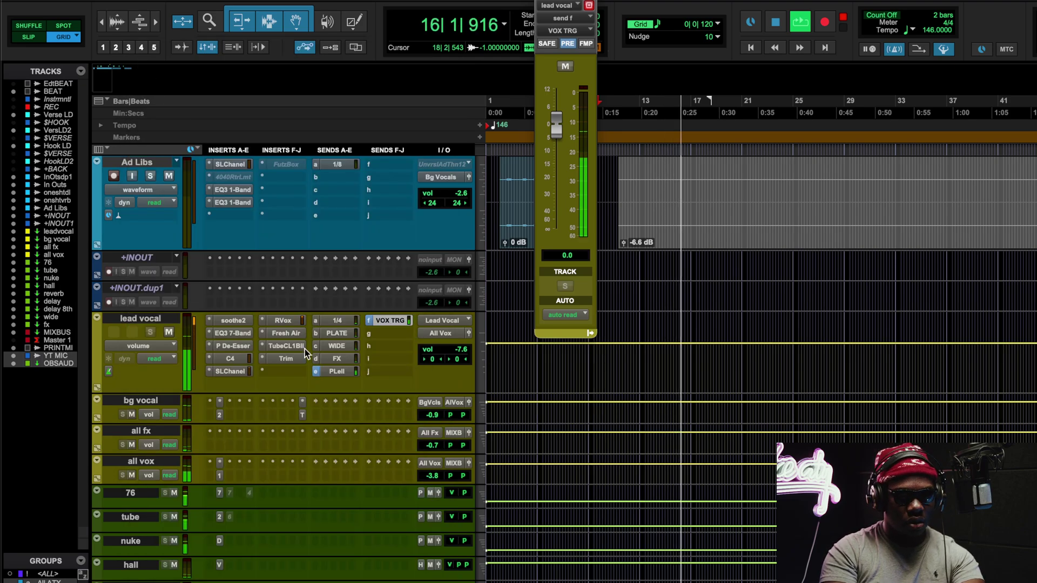
click(232, 375)
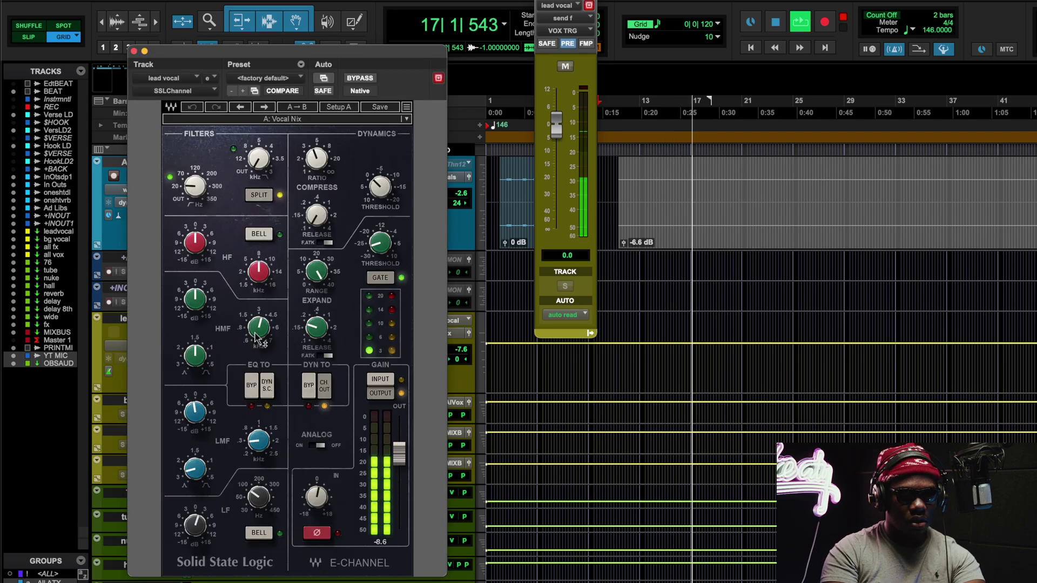
click(135, 51)
key(space)
- Inspect the RVox, Fresh Air and Tube-Tech CL 1B settings on the lead vocal track, then close the plugins
click(292, 320)
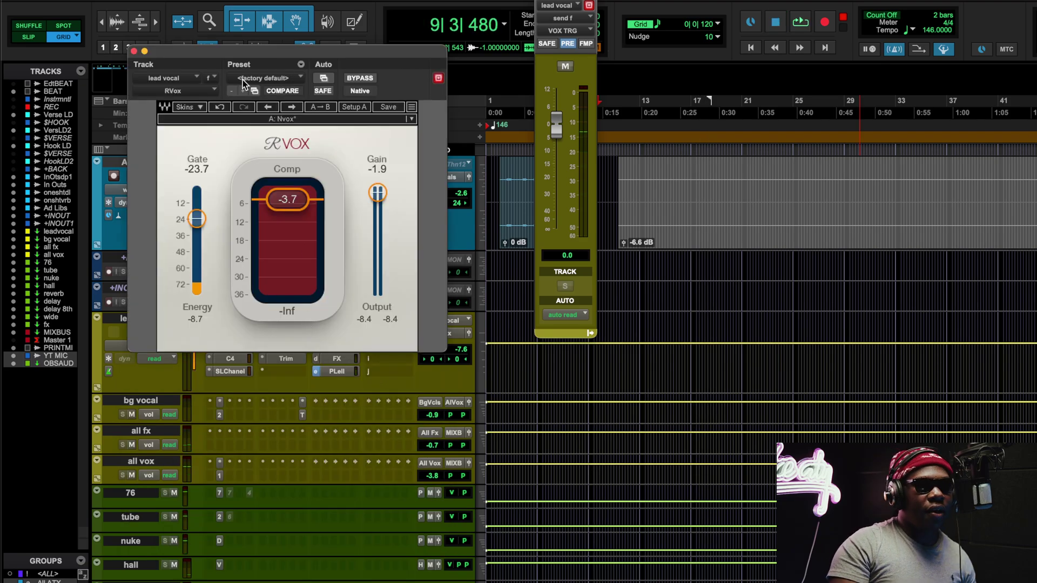
click(134, 51)
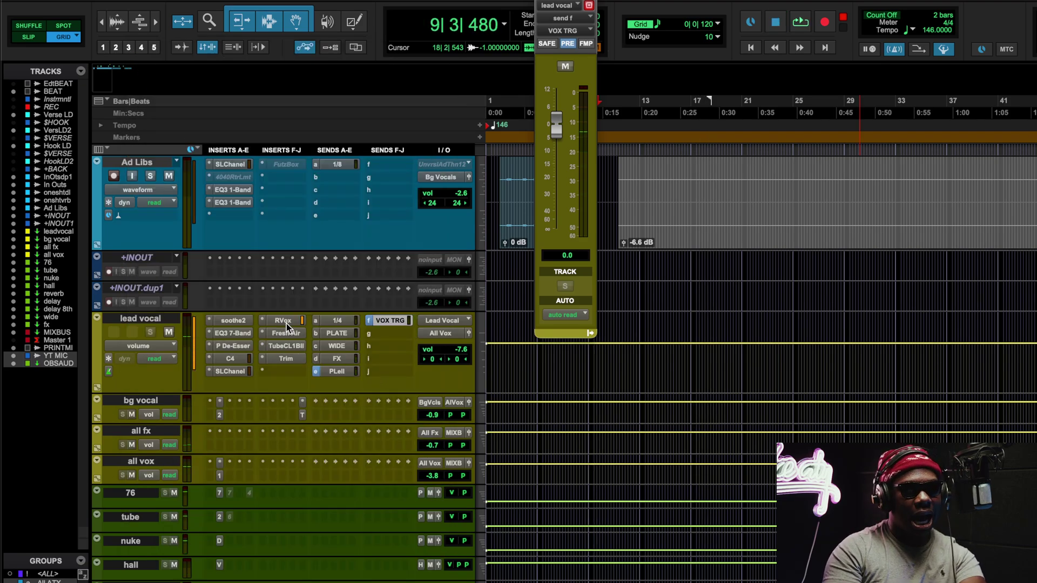
click(286, 334)
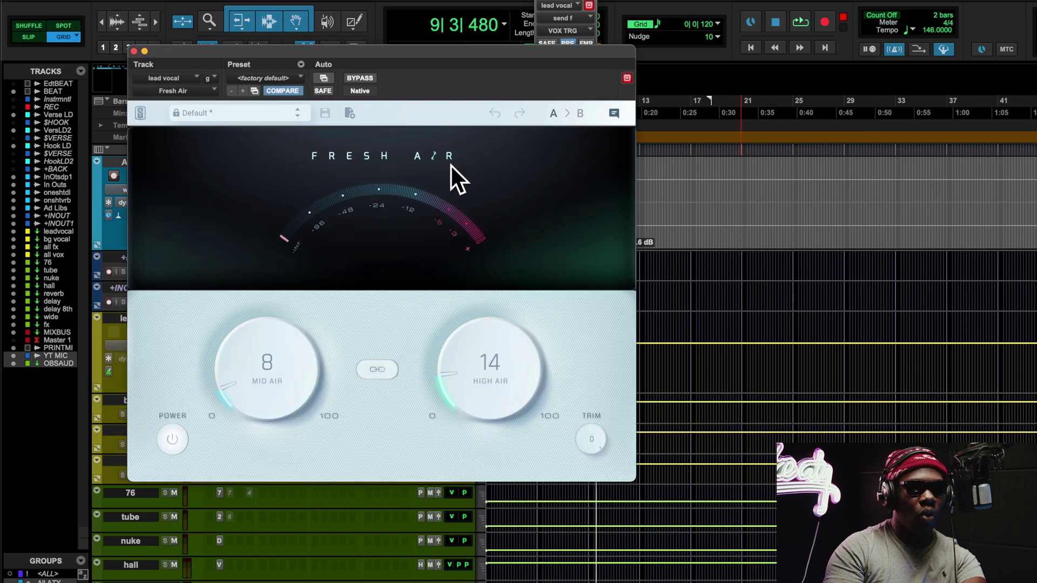
click(134, 51)
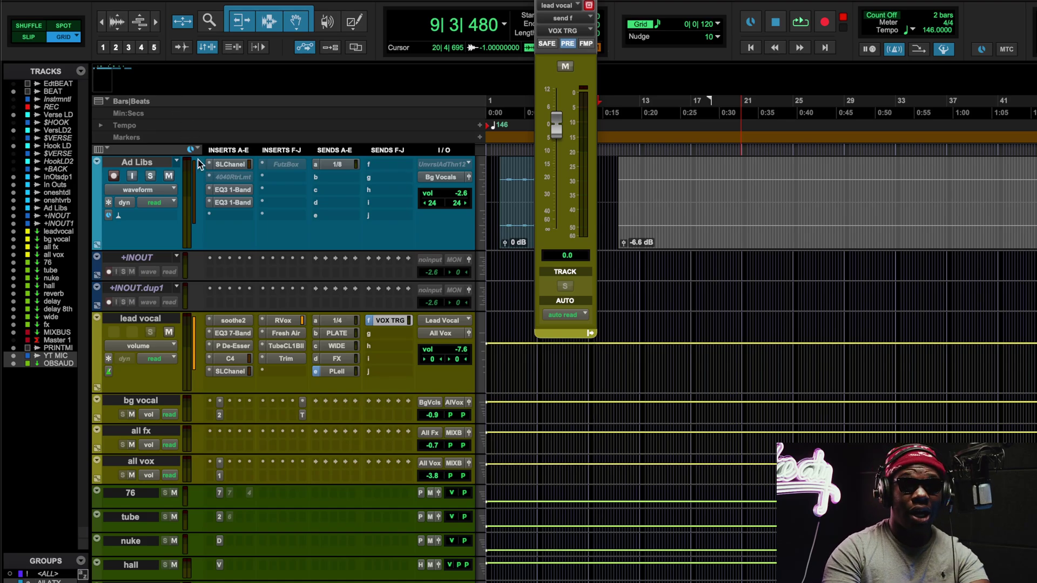
click(287, 346)
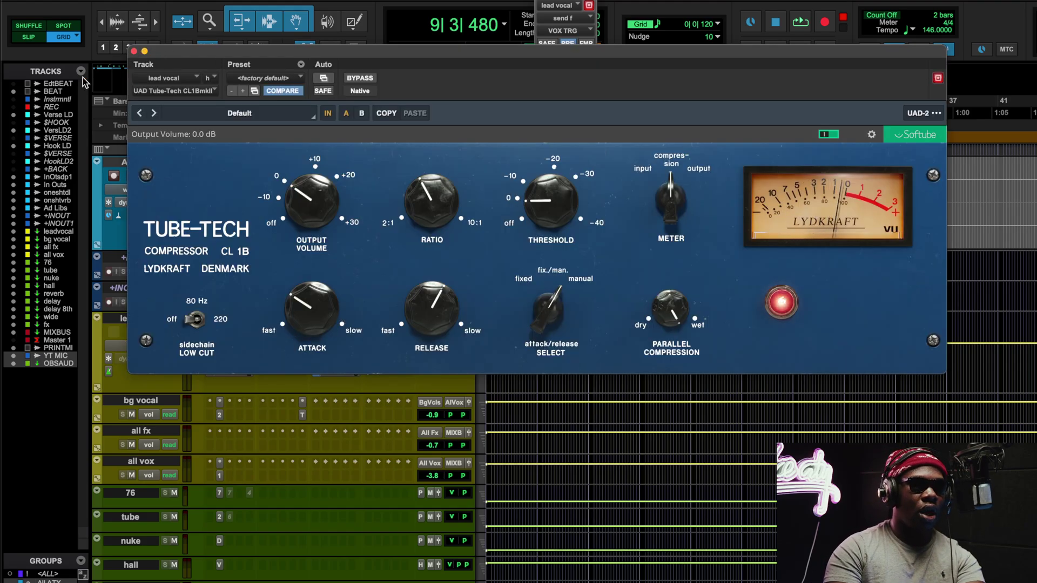
click(134, 51)
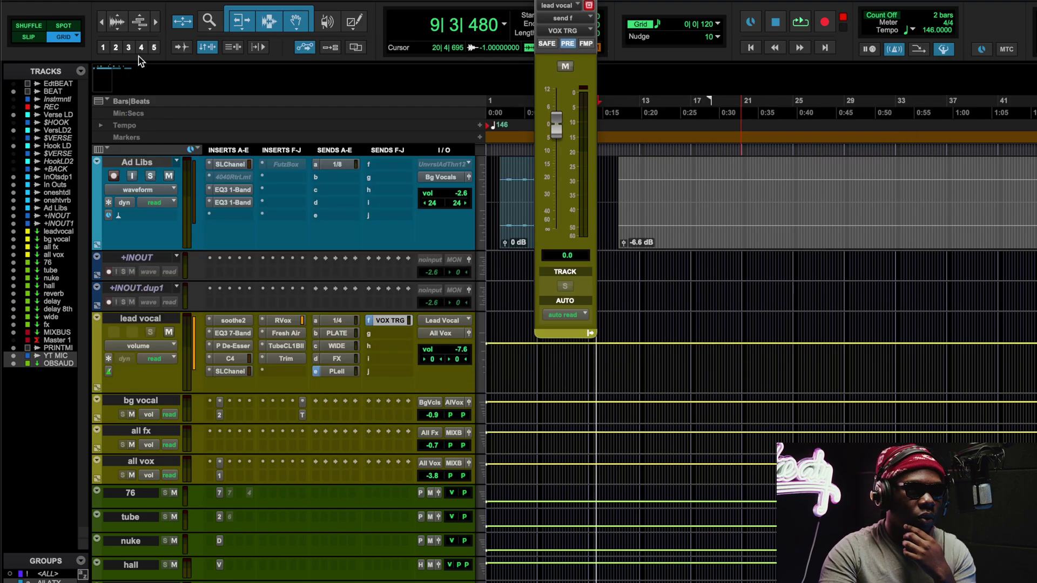
click(284, 320)
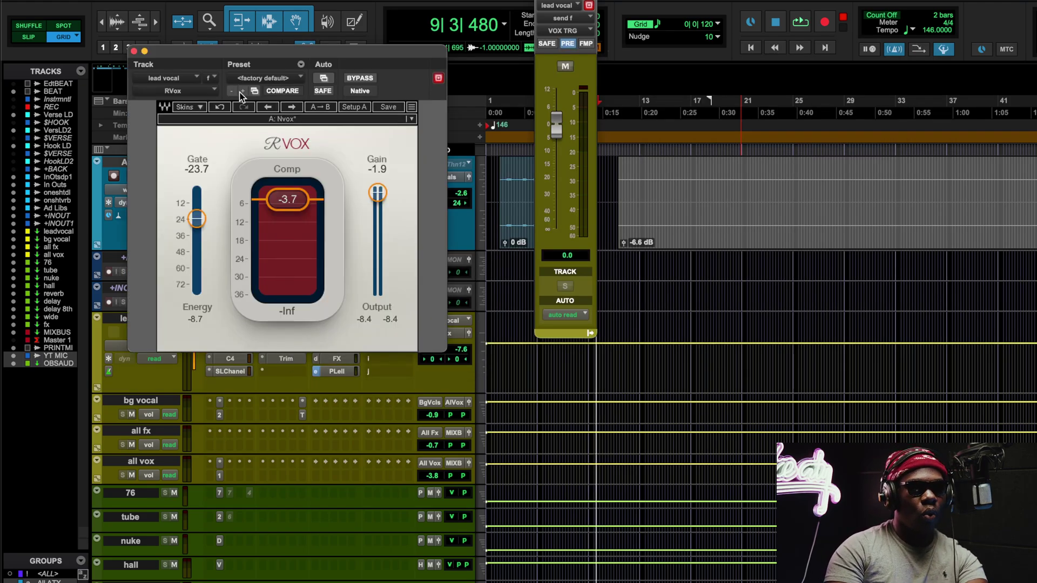
click(133, 52)
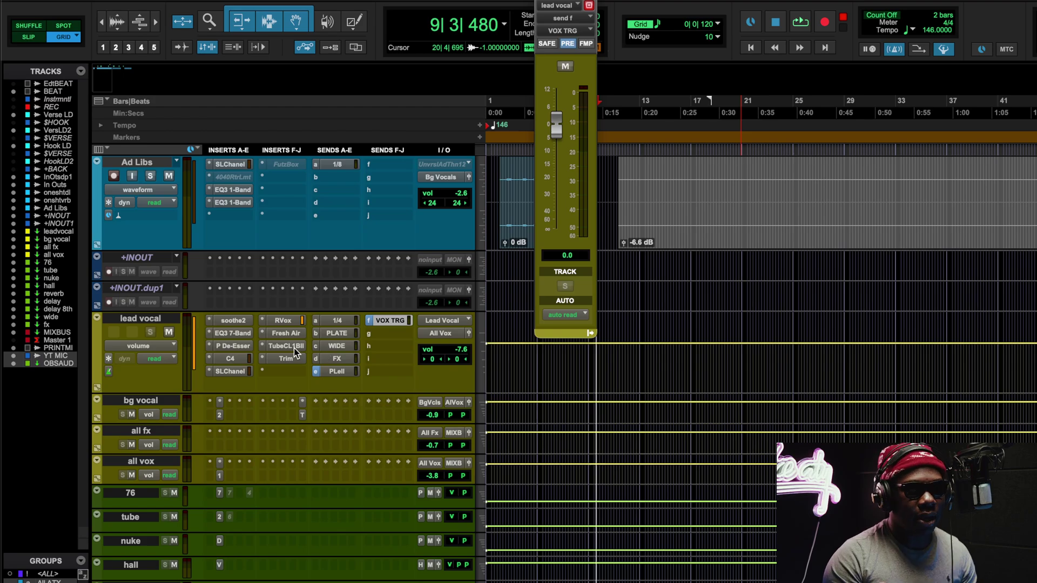
- Inspect the L1 limiter on the In Outs.dup1 track while playing the song, then stop playback
scroll(293, 352, up, 15)
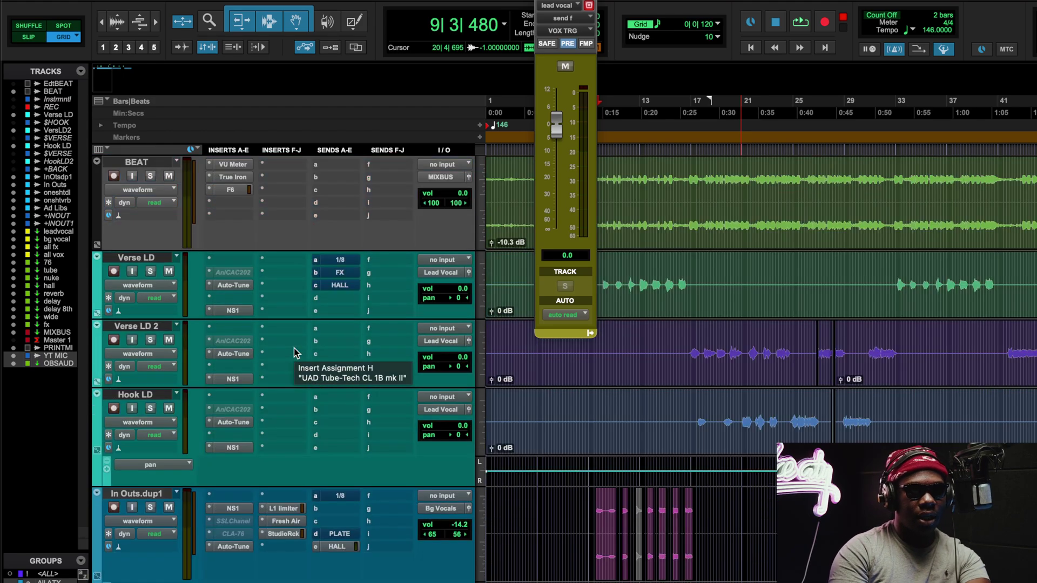
scroll(294, 352, down, 5)
right_click(276, 346)
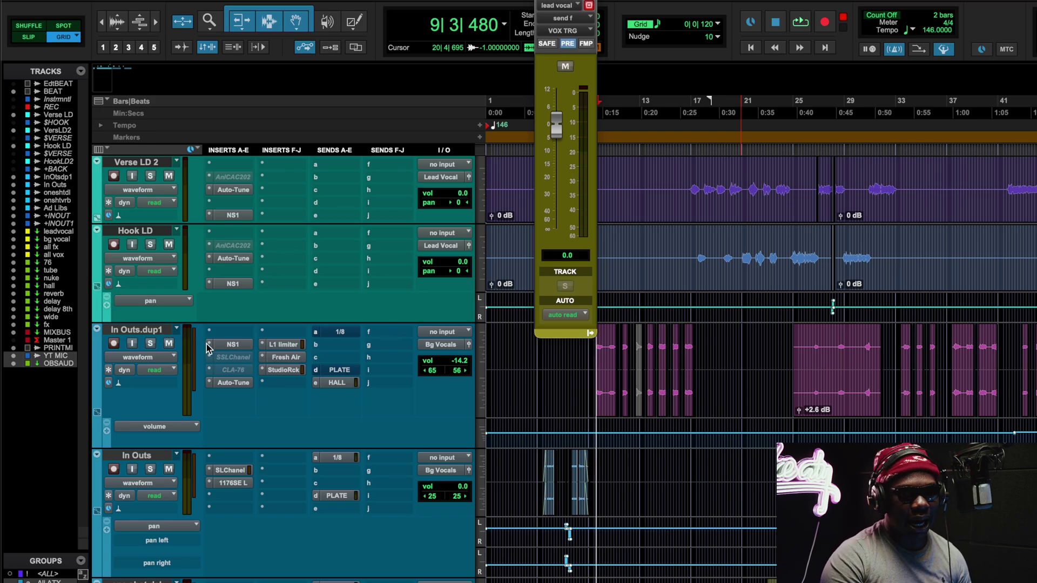
click(284, 345)
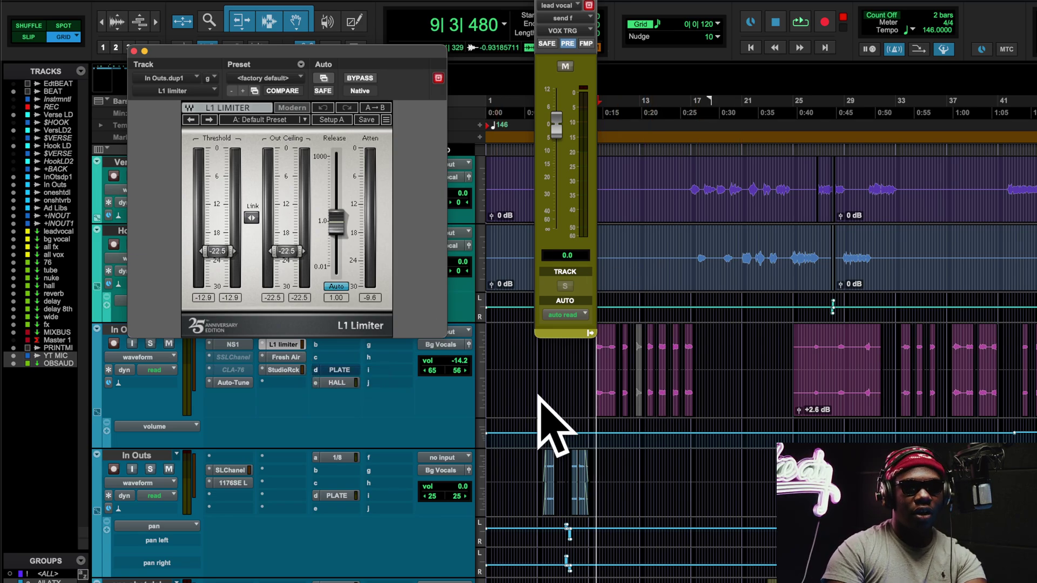
key(space)
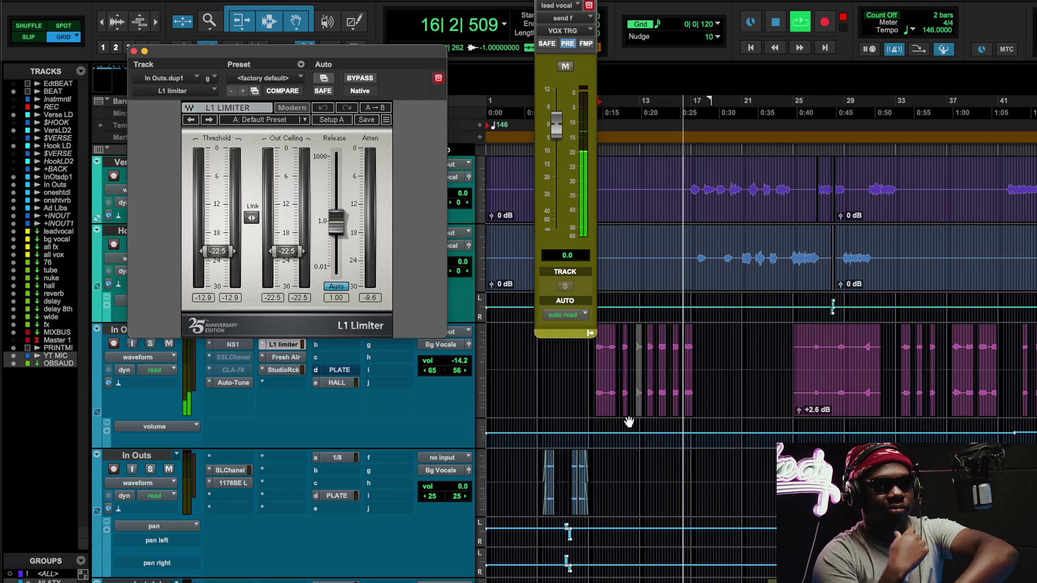
key(space)
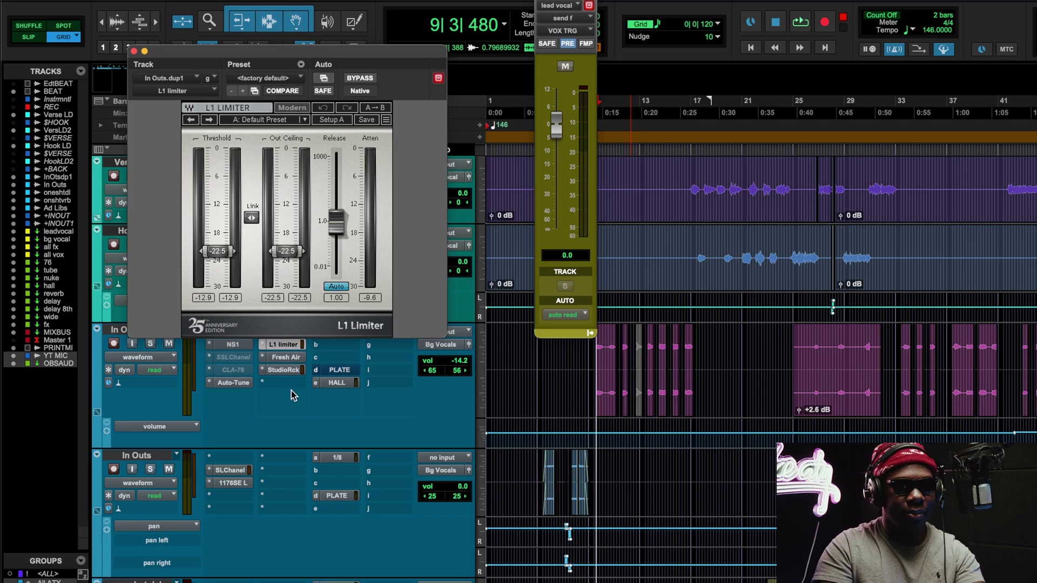
- Inspect the REQ 4 and CLA-76 inside StudioRack on the In Outs.dup1 track, playing a short passage through the compressor
click(292, 370)
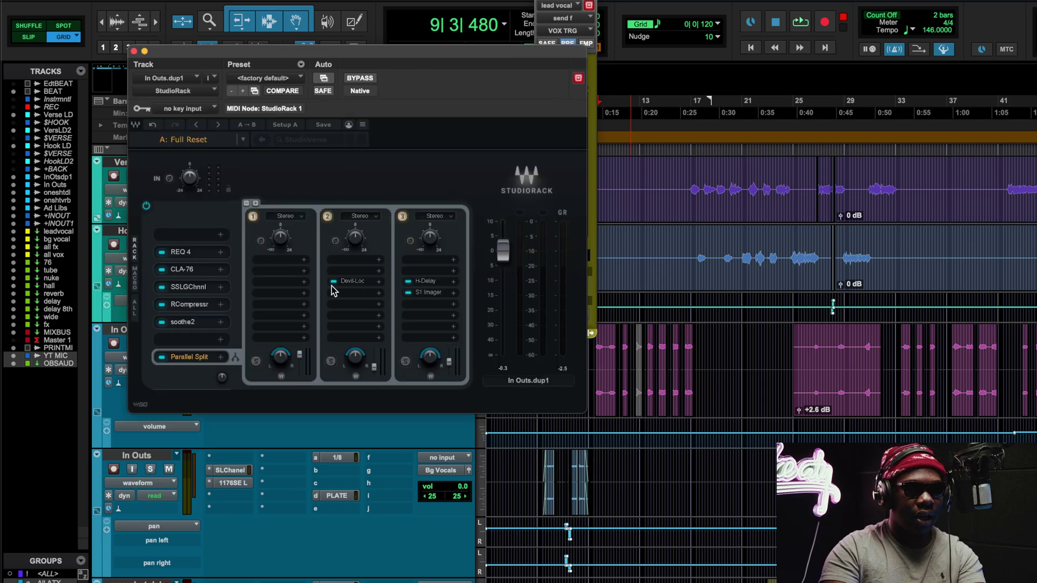
click(174, 250)
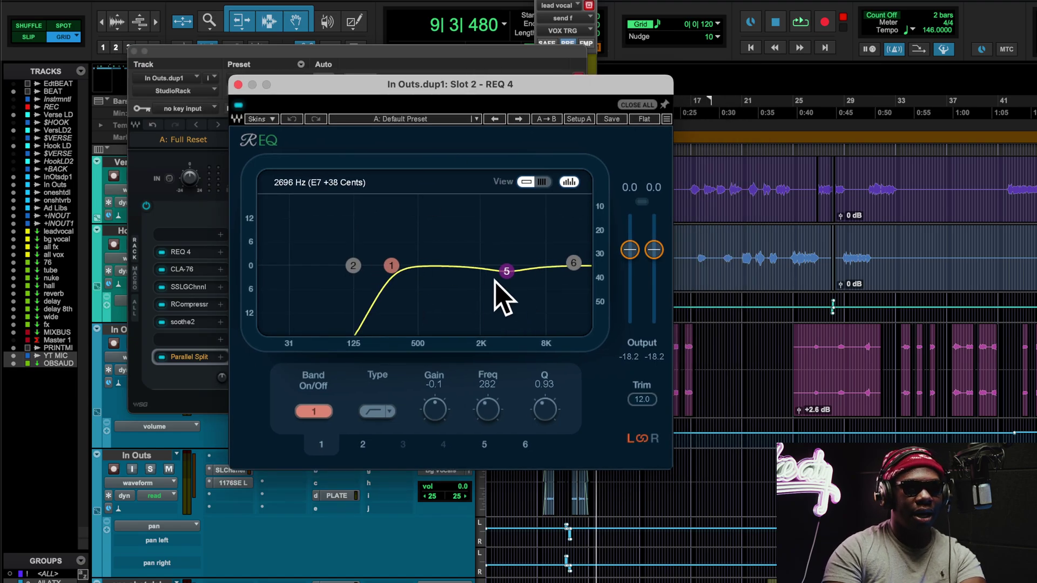
click(189, 270)
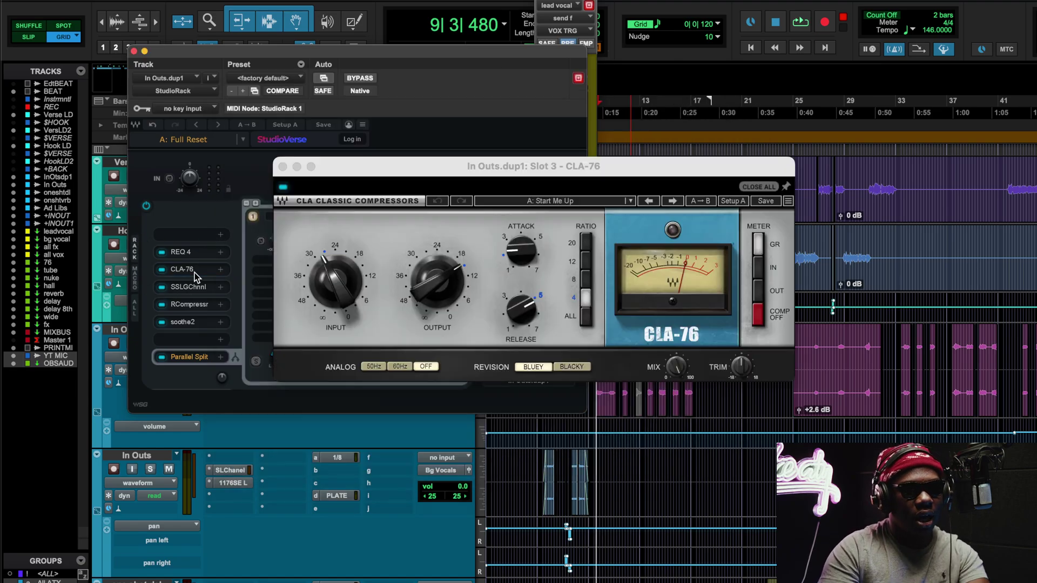
mouse_move(495, 171)
mouse_down()
mouse_move(420, 166)
mouse_move(488, 164)
mouse_up()
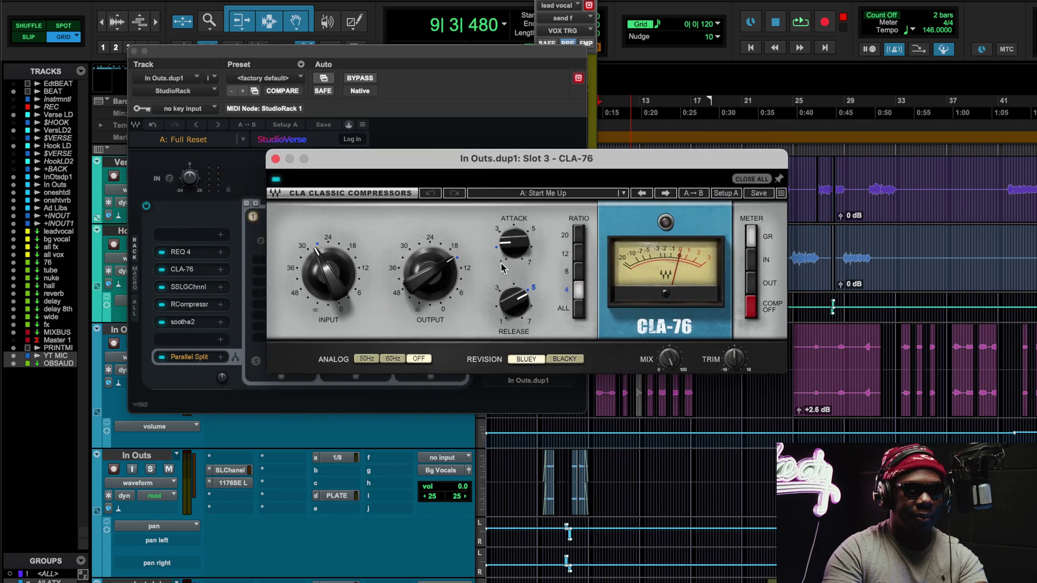
key(space)
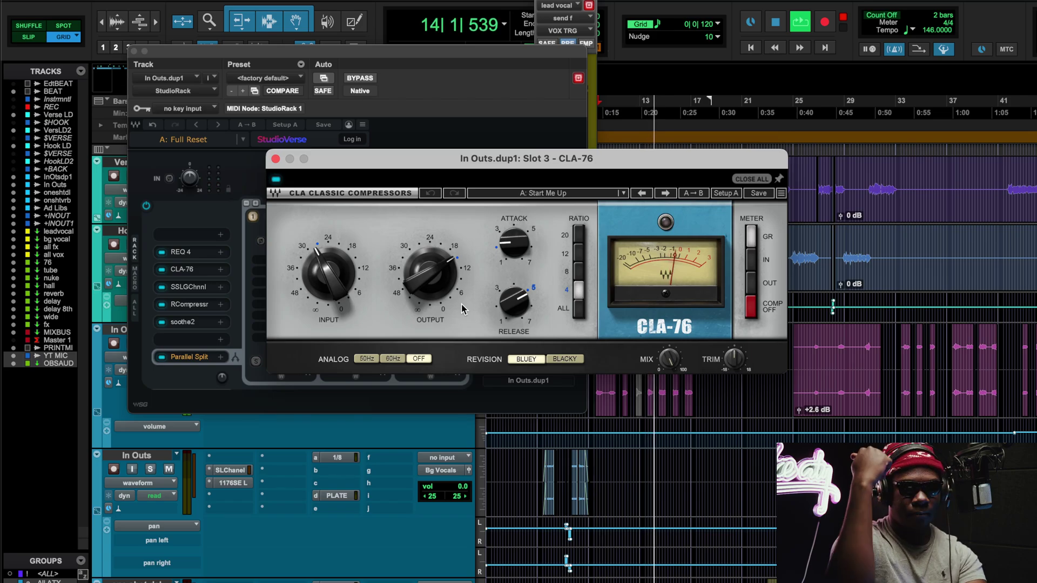
key(space)
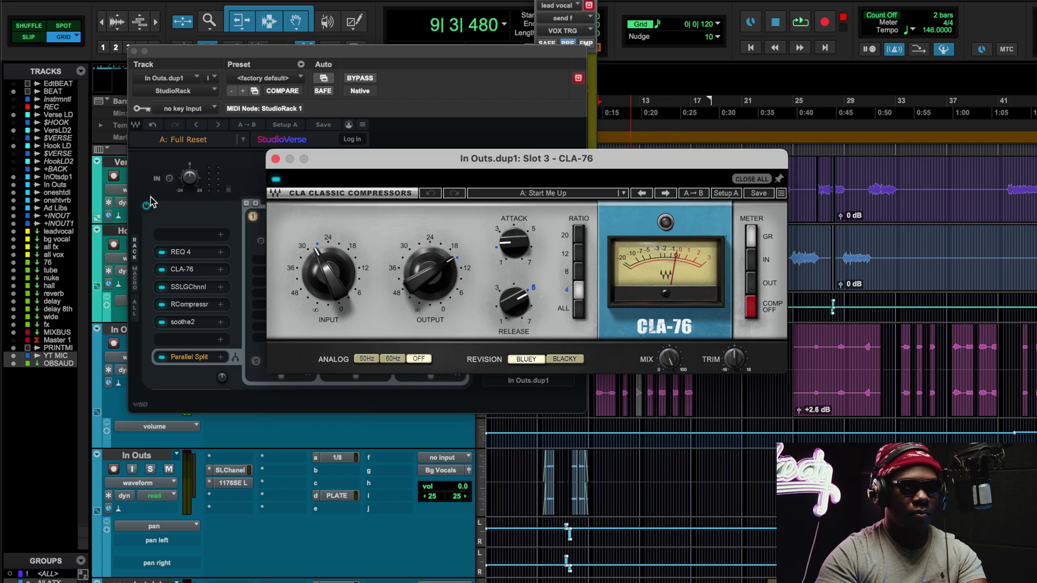
- Inspect the SSL G-Channel and RCompressor in the In Outs.dup1 StudioRack chain, then briefly play the song and stop
click(194, 290)
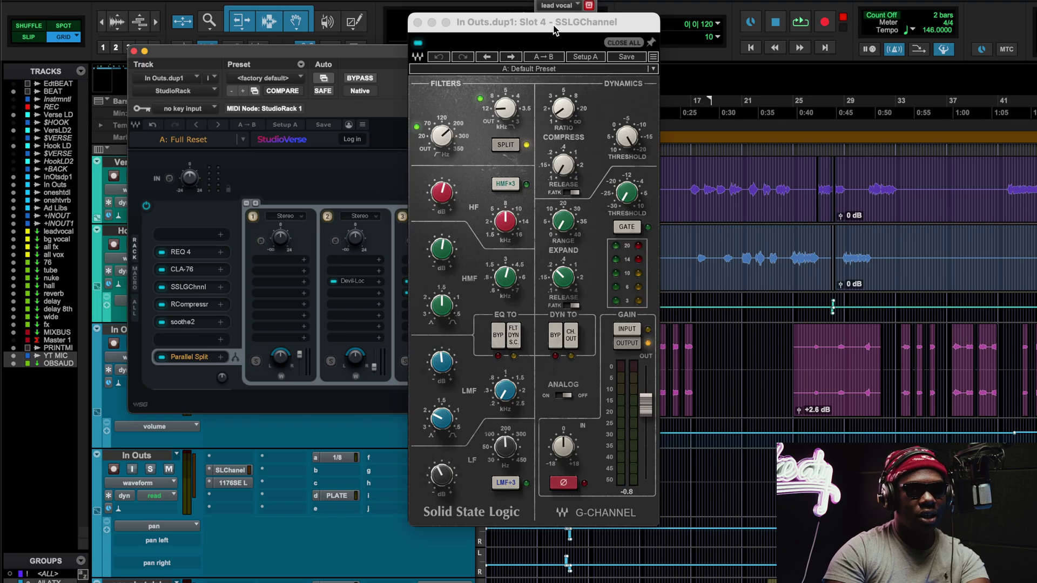
drag(555, 31, 404, 34)
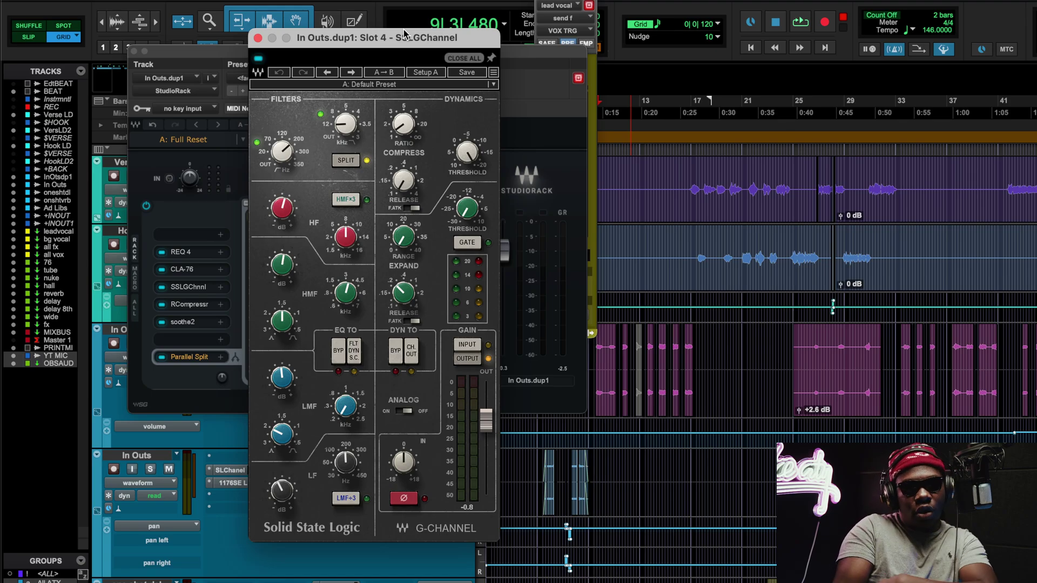
click(203, 305)
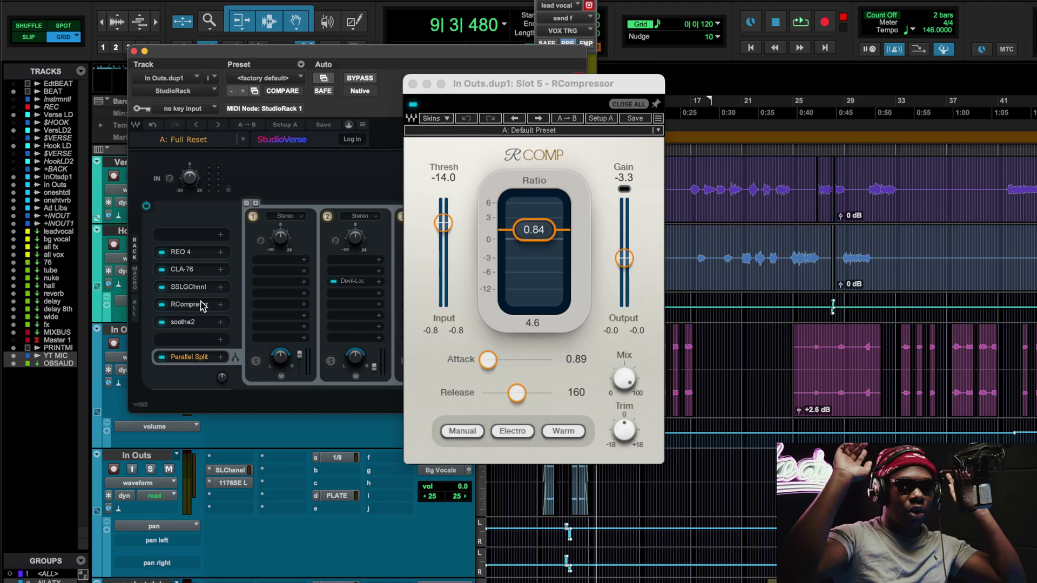
key(space)
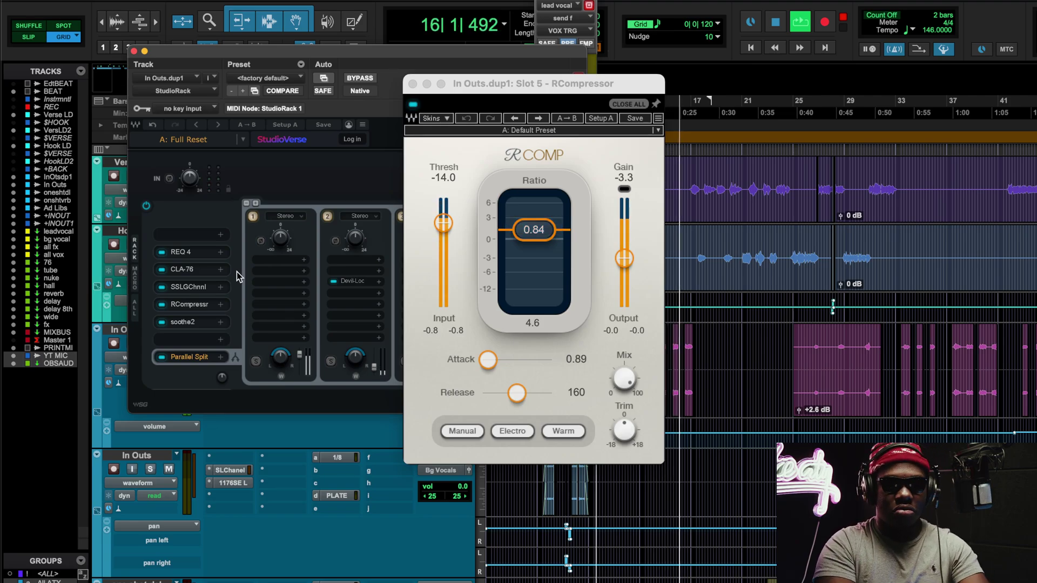
key(space)
- Inspect the soothe2 settings in the In Outs.dup1 StudioRack chain, then close the plugin windows
click(182, 322)
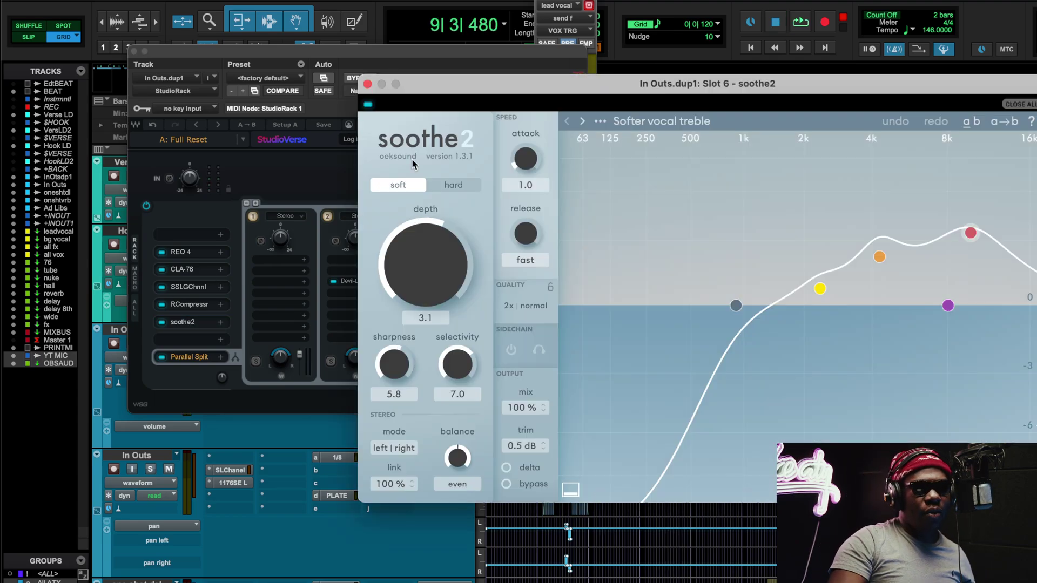
drag(497, 87, 286, 86)
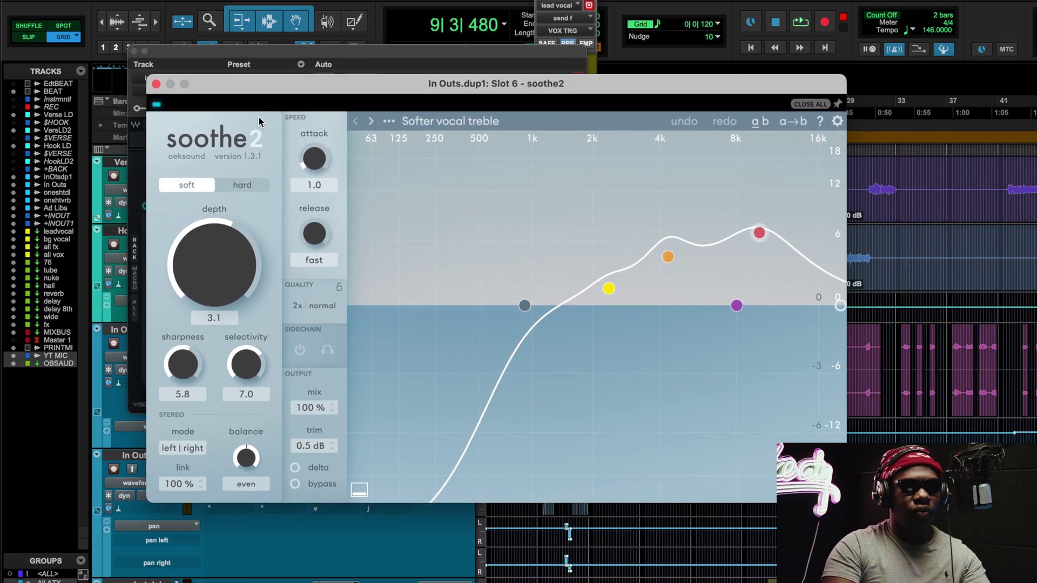
click(146, 86)
click(134, 51)
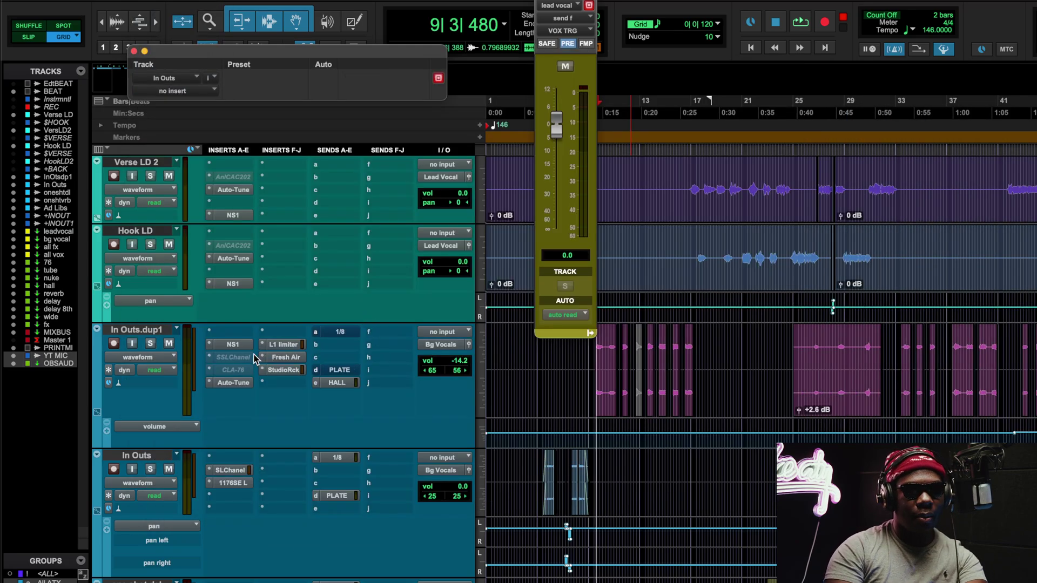
- Reopen StudioRack on In Outs.dup1 and inspect the Devil-Loc in the second parallel split rack
click(283, 369)
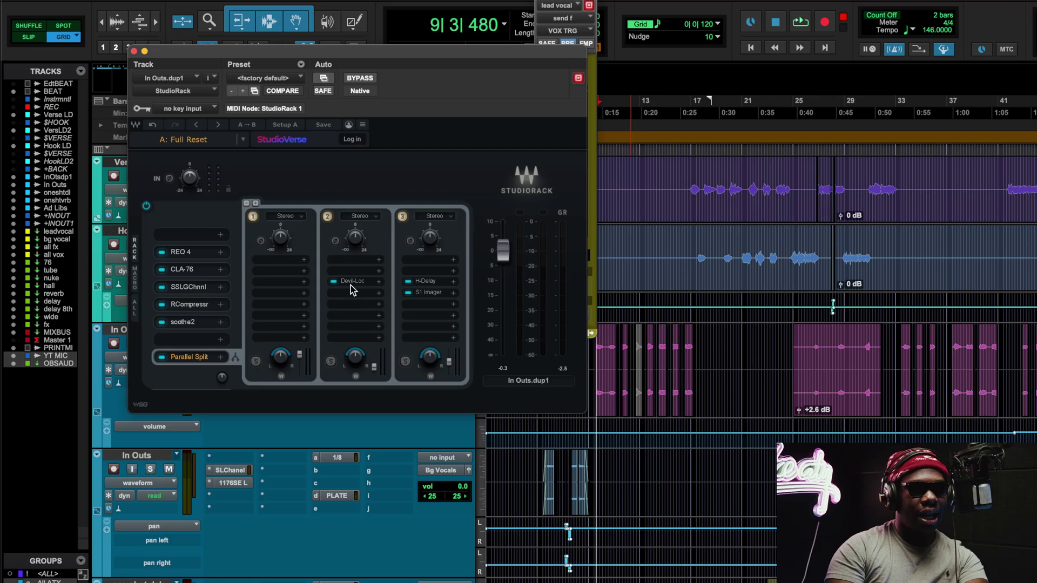
click(351, 283)
drag(474, 86, 357, 137)
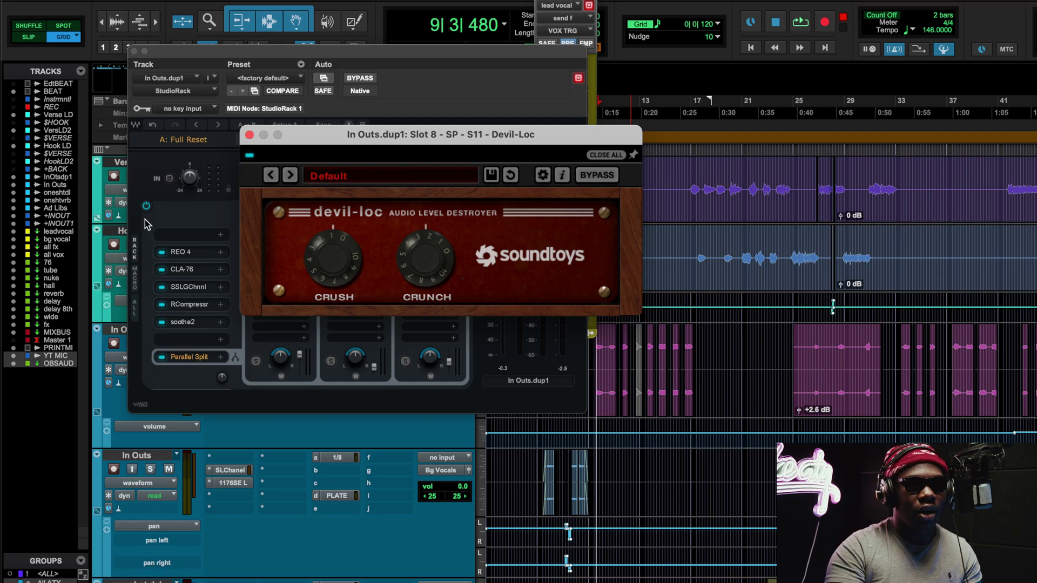
- Recheck the SSL G-Channel and Devil-Loc in the In Outs.dup1 StudioRack chain, then close the StudioRack window
click(199, 289)
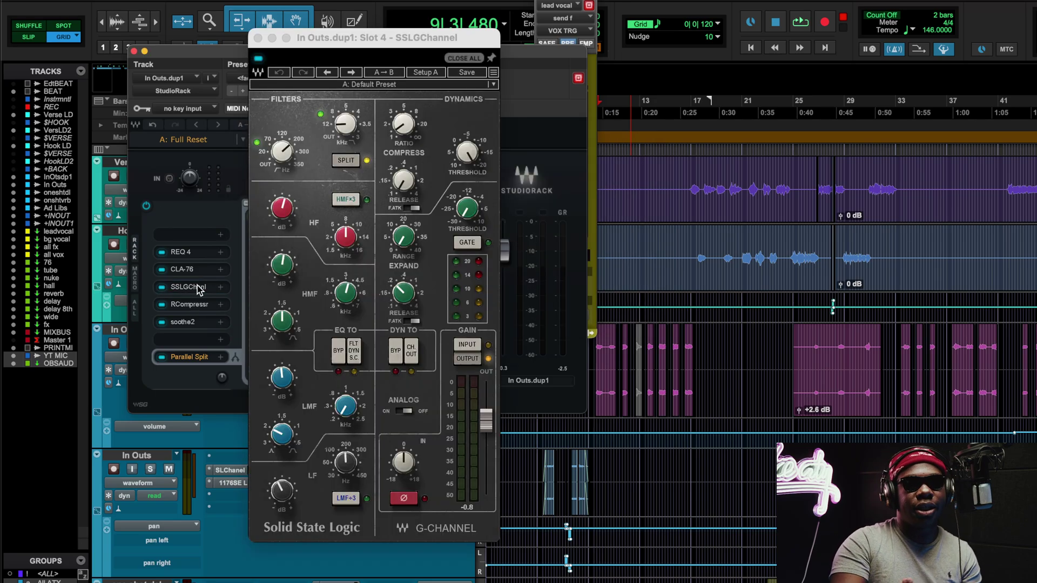
click(257, 37)
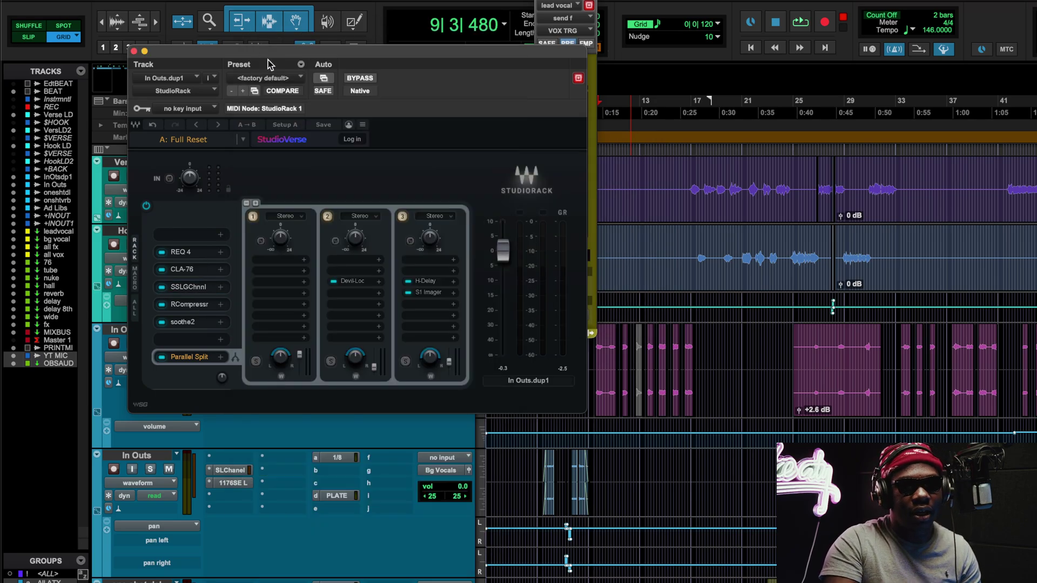
click(350, 283)
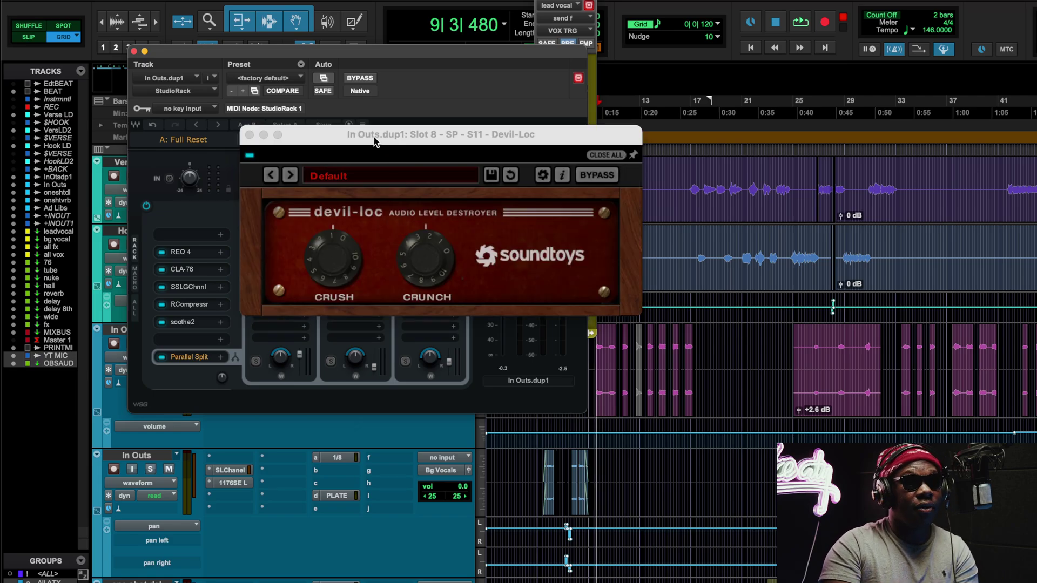
click(250, 134)
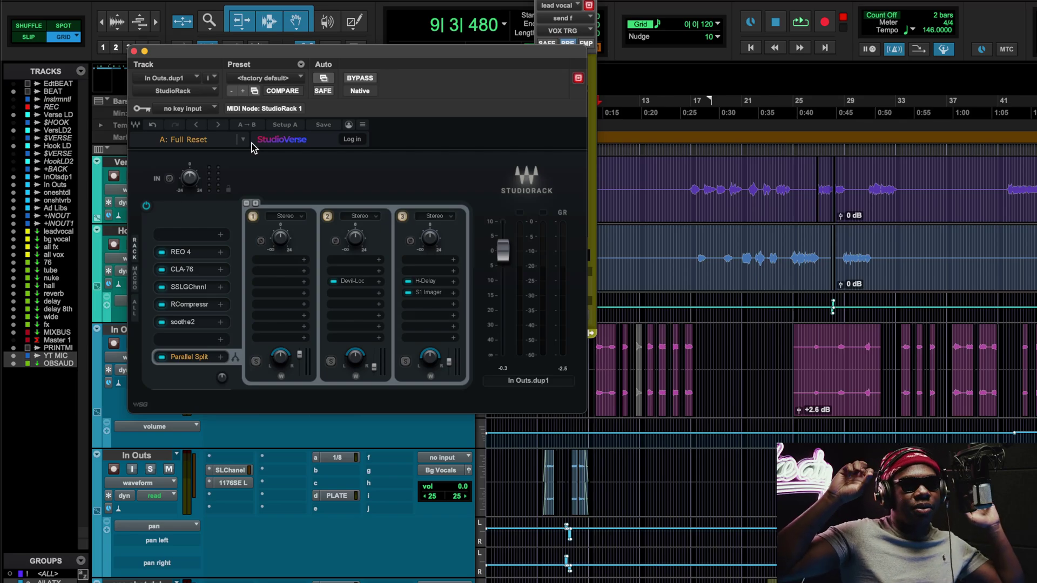
click(133, 51)
- Close the lead vocal VOX TRG send window and place the playhead in bar 5, just before the first In Outs clip
scroll(229, 272, down, 5)
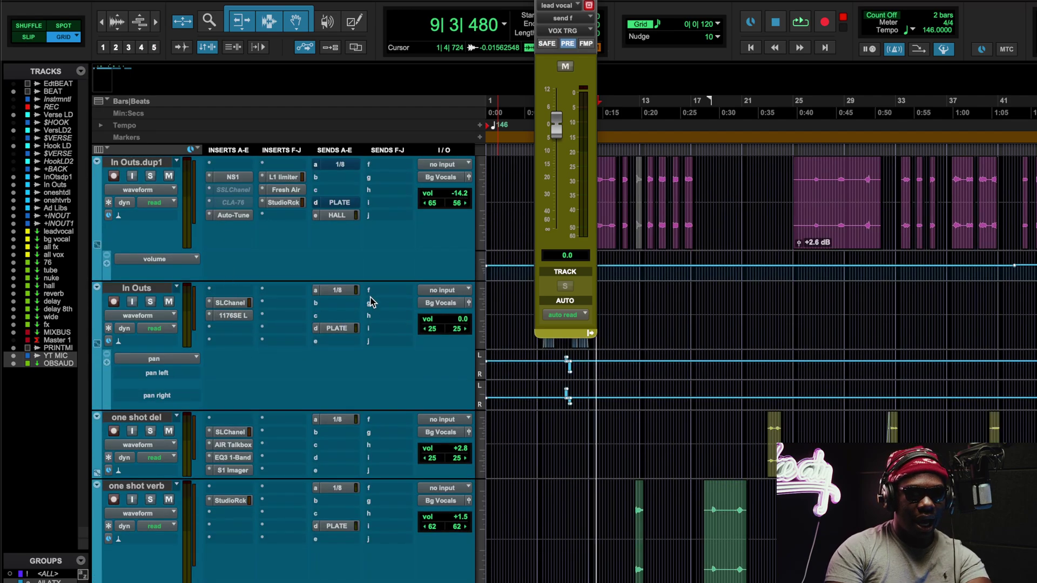
key(super+bracketright)
key(super+bracketright)
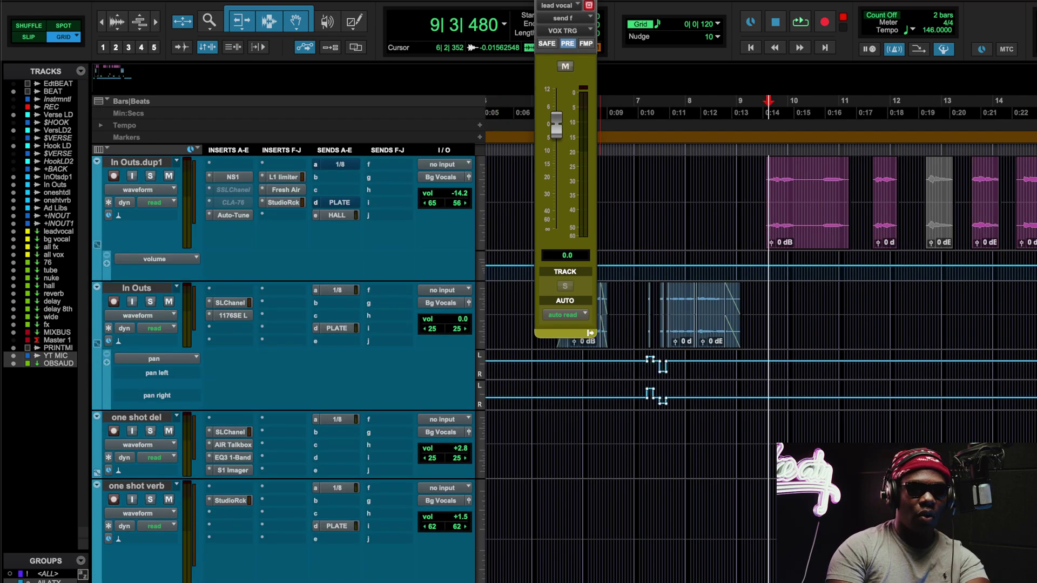
click(539, 1)
scroll(615, 202, left, 3)
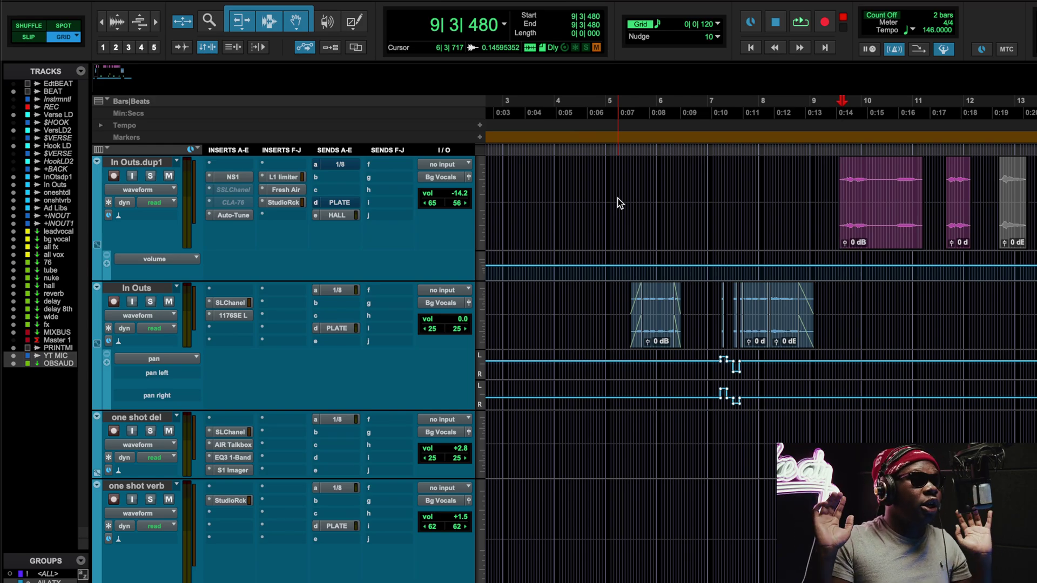
click(625, 112)
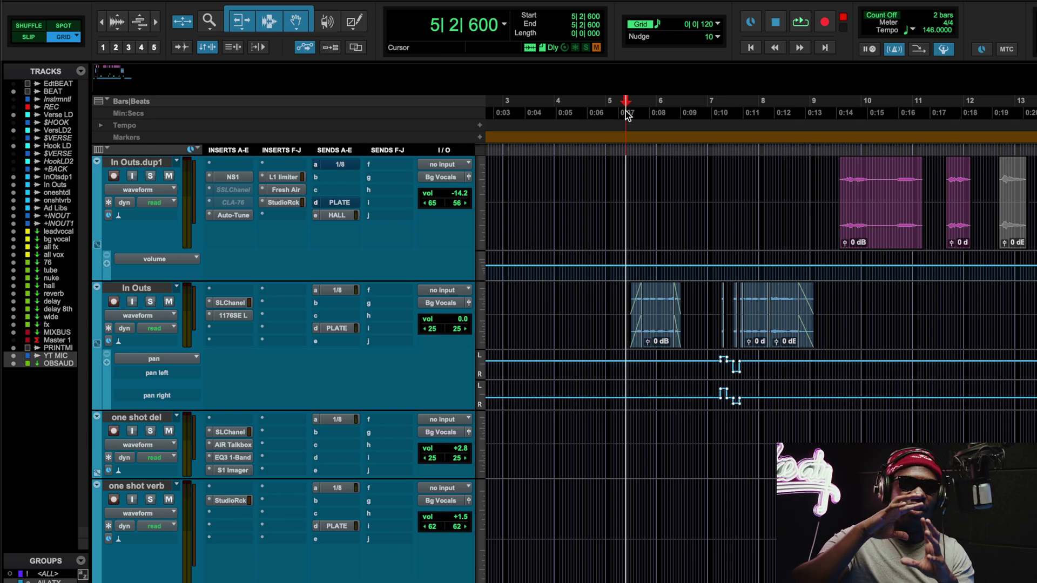
- Inspect the SSL E-Channel settings on the In Outs track, then close the plugin
click(231, 303)
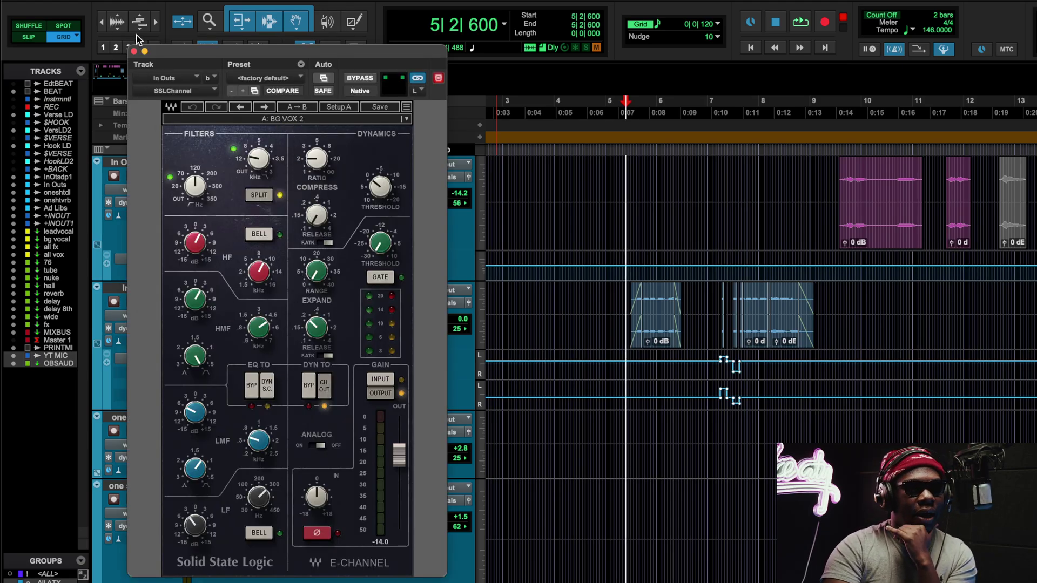
drag(134, 53, 132, 53)
click(133, 51)
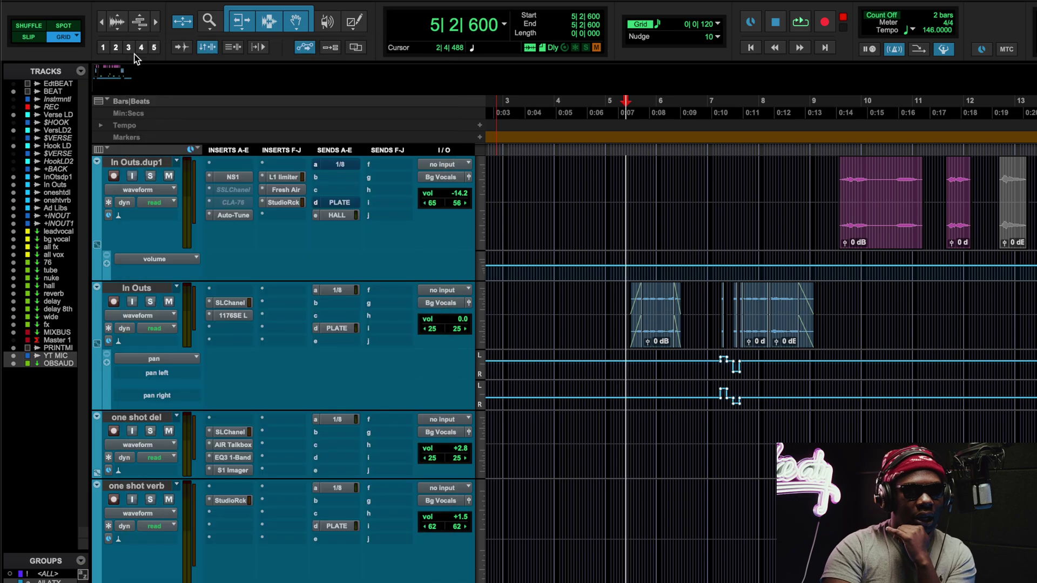
- Inspect the UAD 1176SE on the In Outs track while playing the passage from bar 5
click(231, 315)
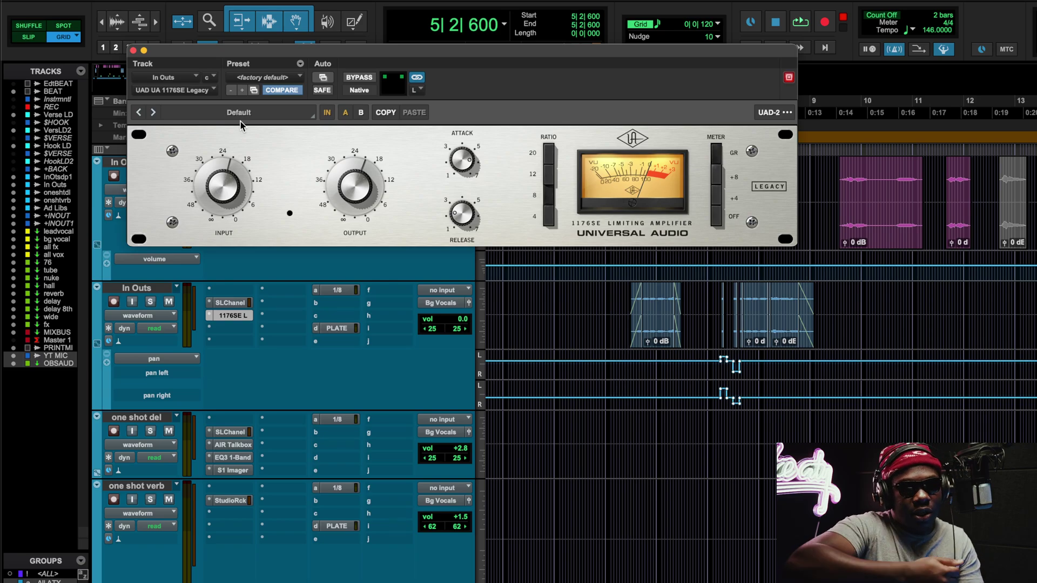
key(space)
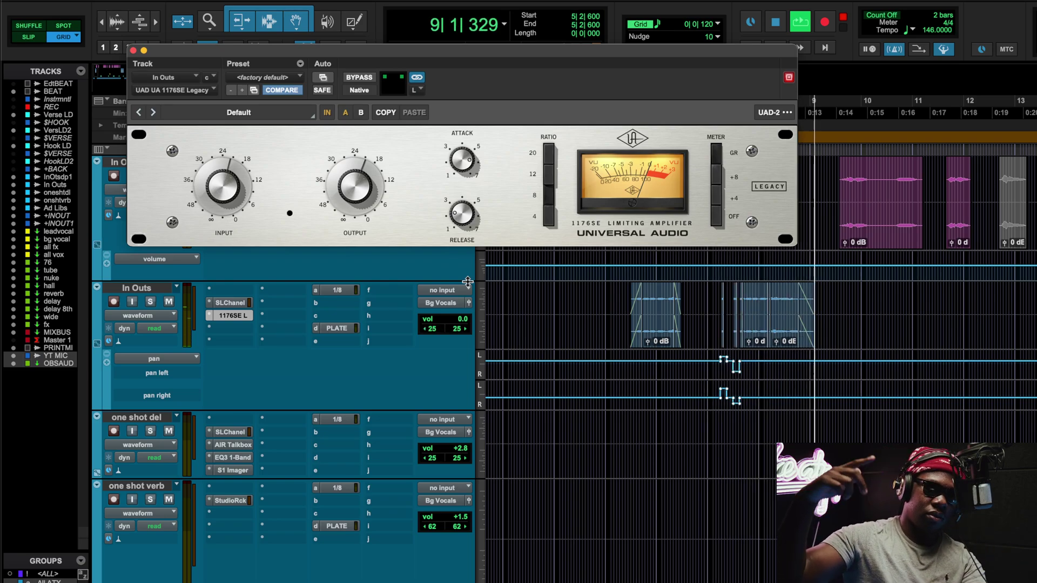
key(space)
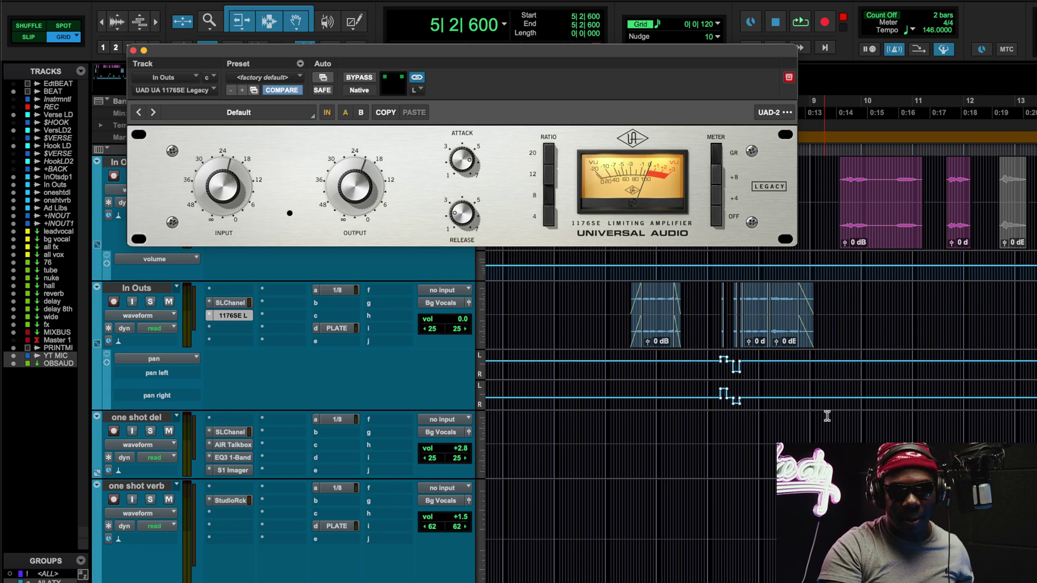
- Look over the tracks around In Outs, from Hook LD down to the vocal buses and effects returns
scroll(827, 415, up, 5)
scroll(826, 415, down, 15)
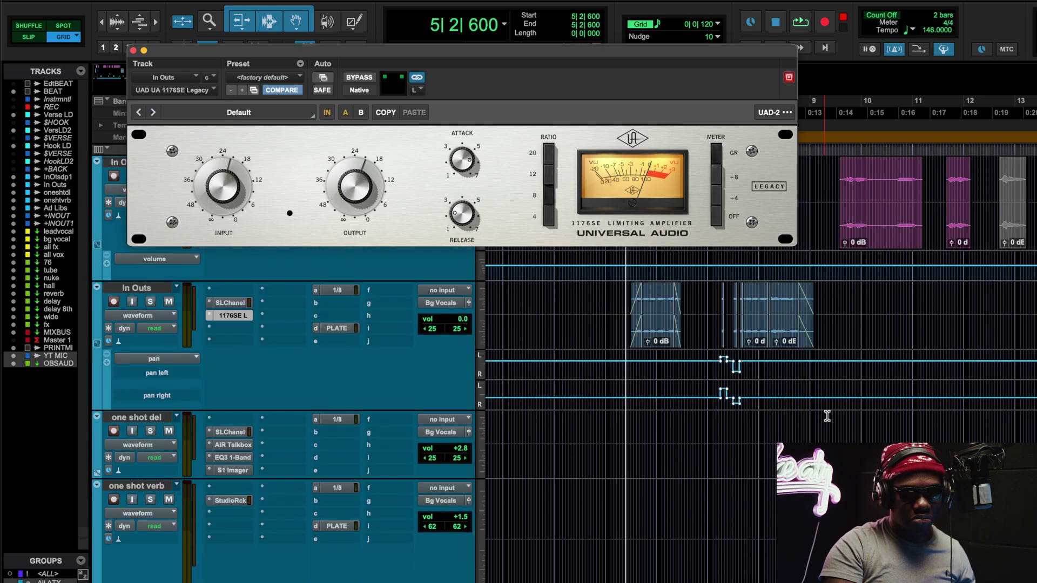
scroll(826, 415, up, 2)
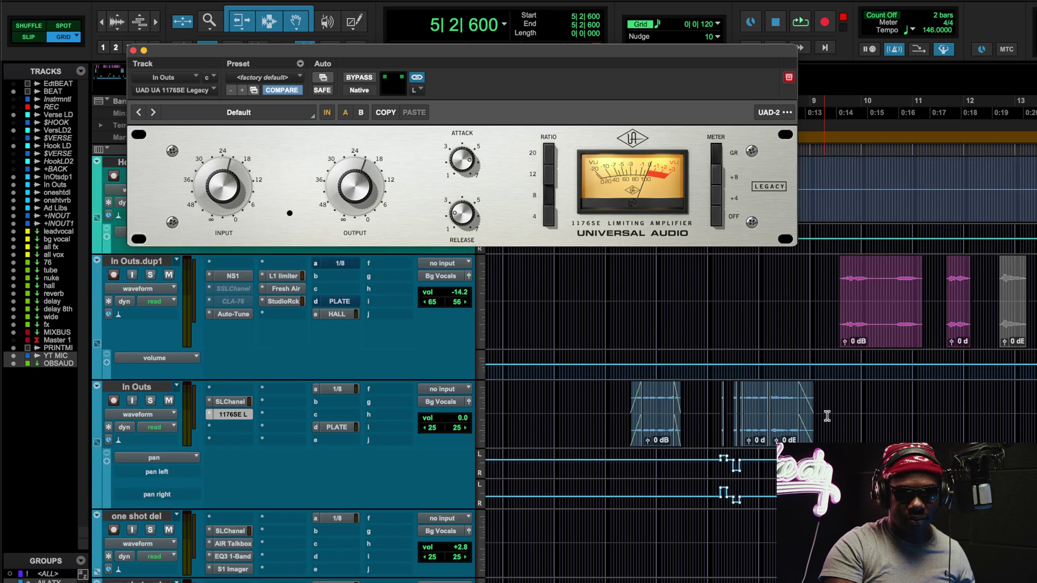
scroll(827, 416, up, 3)
scroll(826, 416, down, 5)
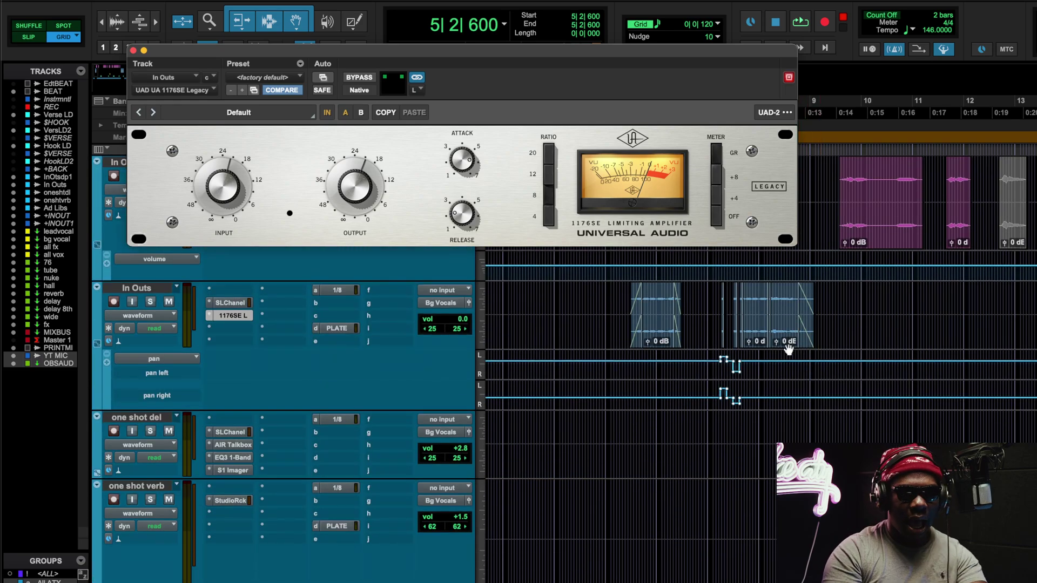
scroll(789, 407, down, 5)
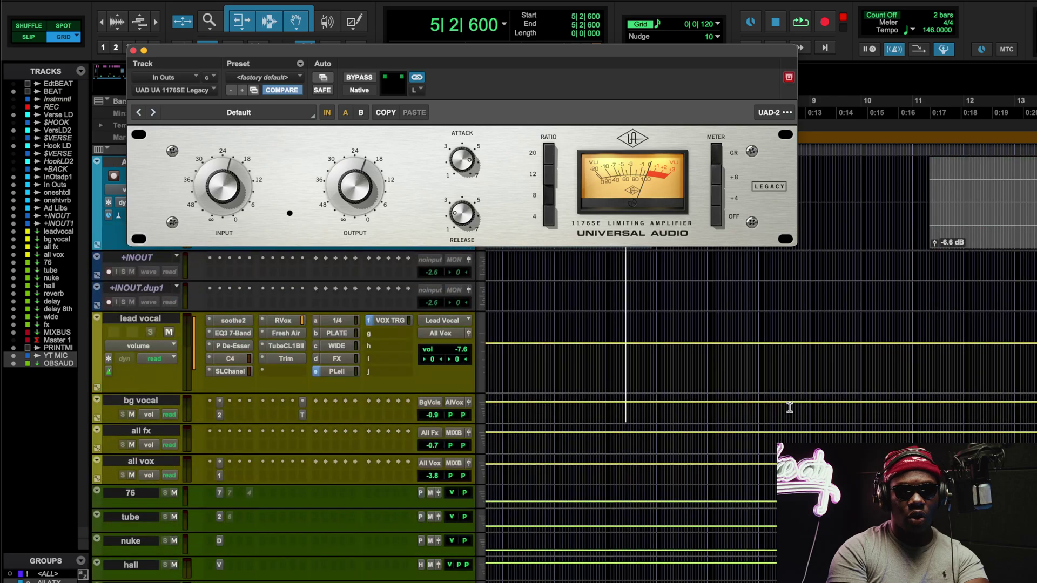
scroll(789, 407, up, 5)
scroll(790, 407, up, 2)
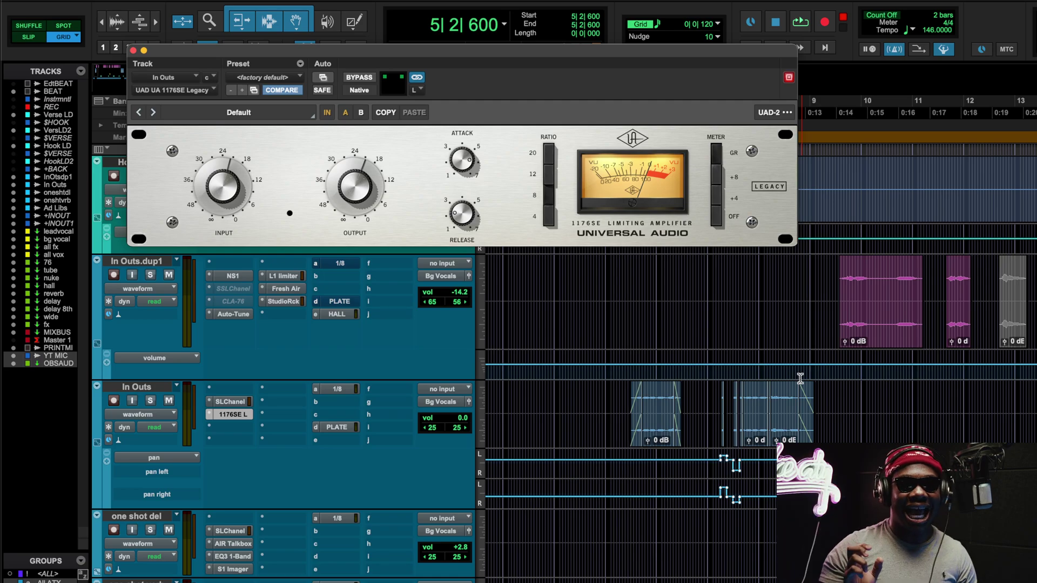
- Play the In Outs passage from bar 4 with the 1176SE in view, then close the plugin and stop playback
drag(618, 59, 618, 118)
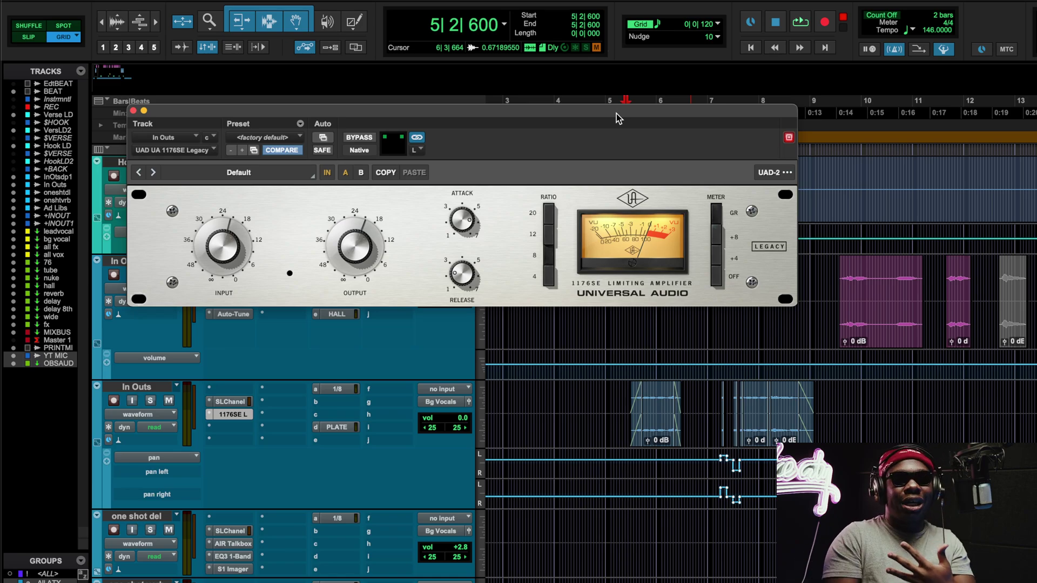
click(596, 102)
key(space)
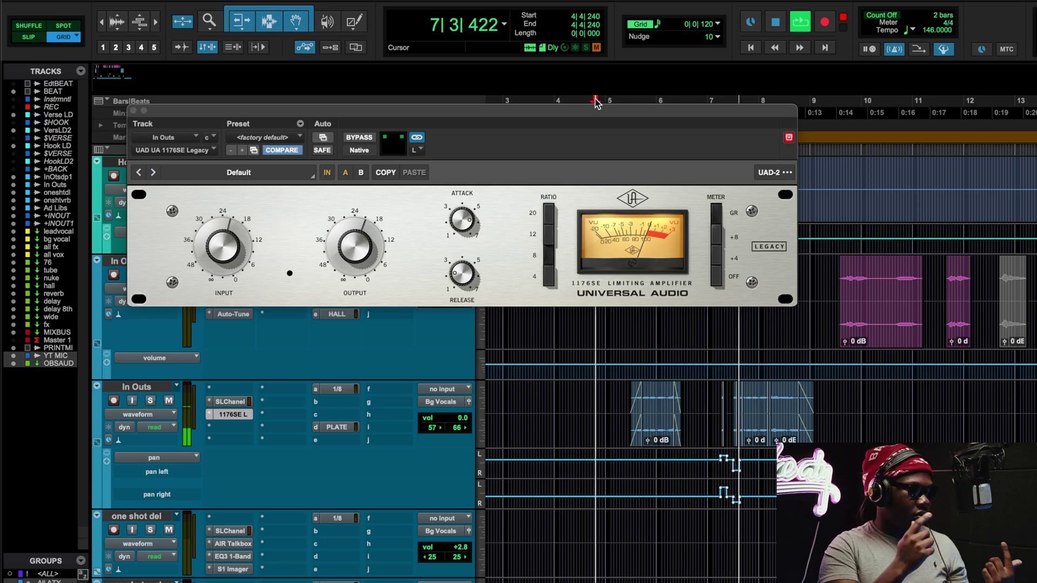
scroll(805, 427, down, 3)
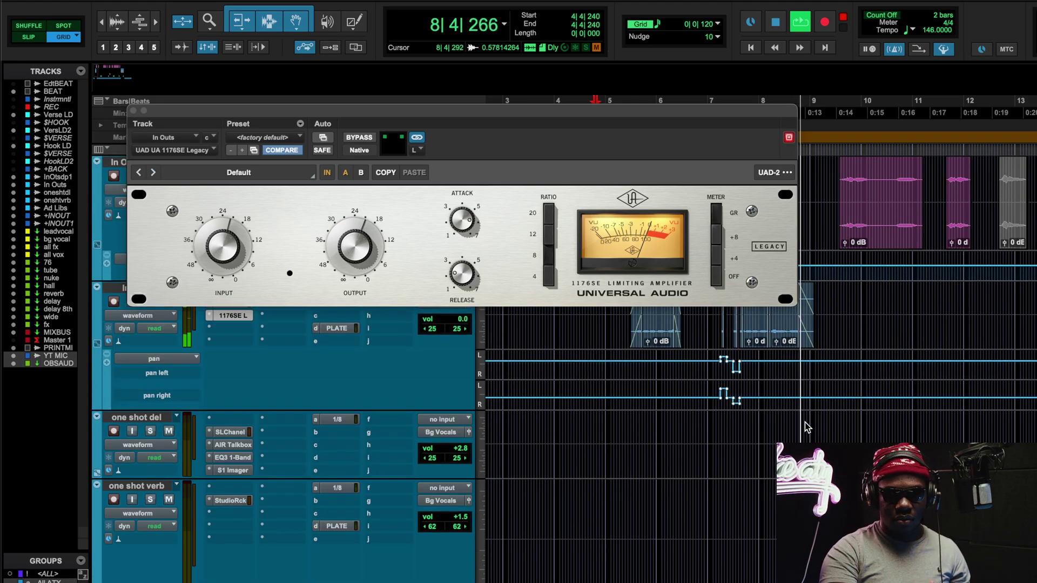
click(133, 111)
scroll(864, 380, up, 3)
key(space)
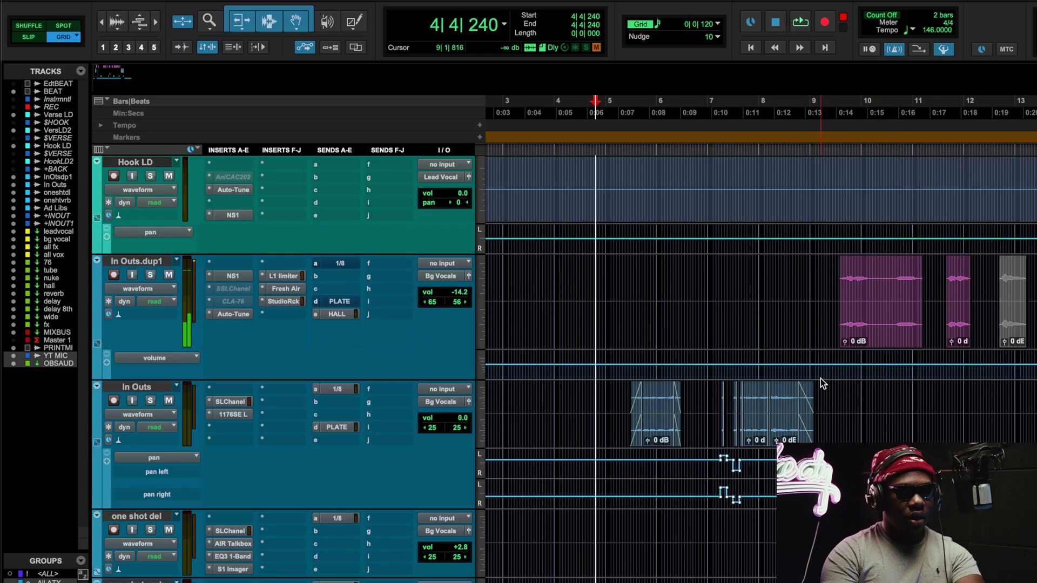
- Inspect the SSLChannel and AIR Talkbox settings on the one shot del track, then close the plugin window
scroll(799, 372, down, 6)
scroll(756, 378, down, 4)
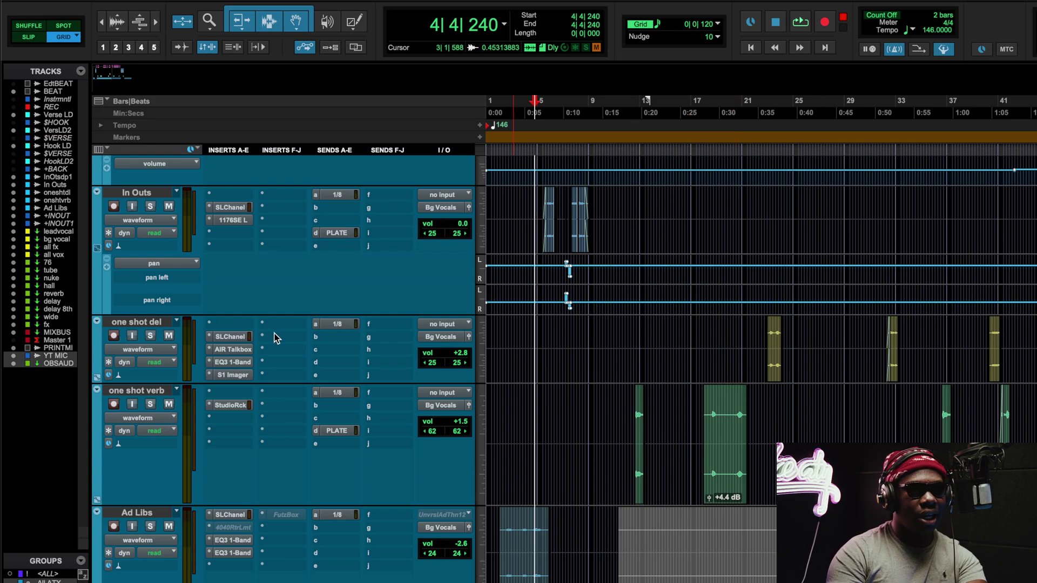
click(229, 336)
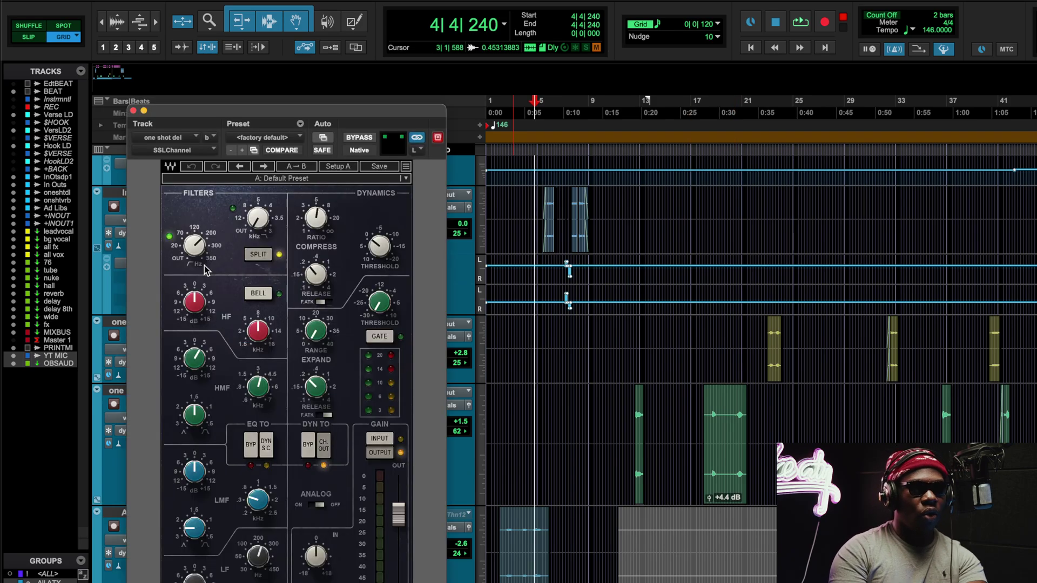
click(133, 111)
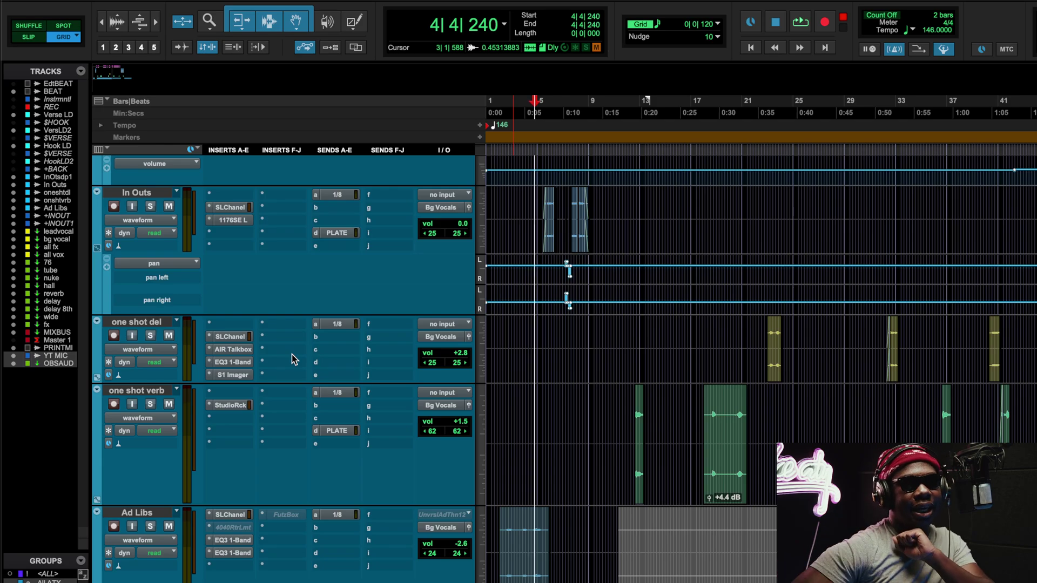
click(252, 350)
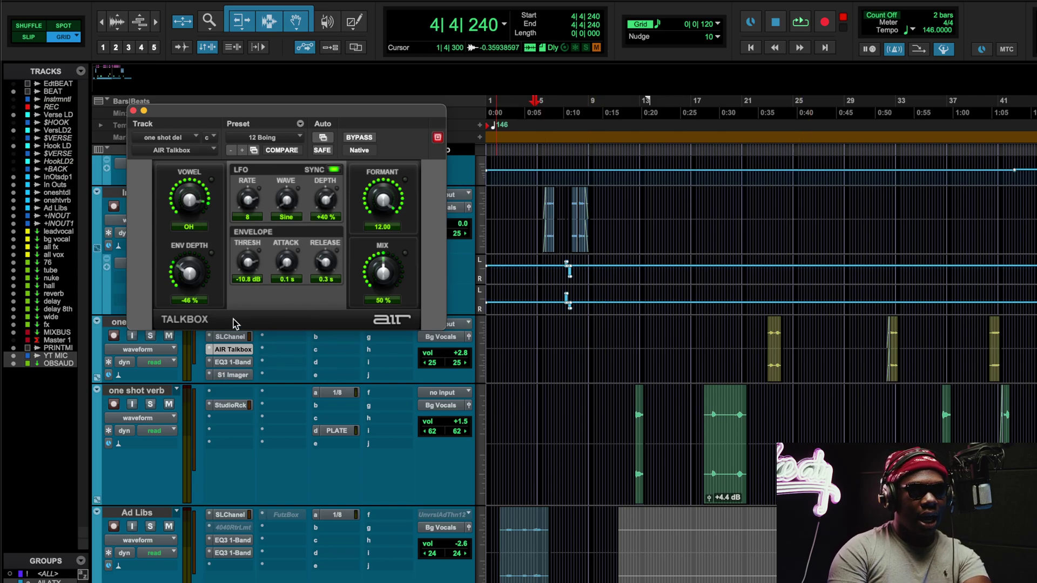
click(234, 338)
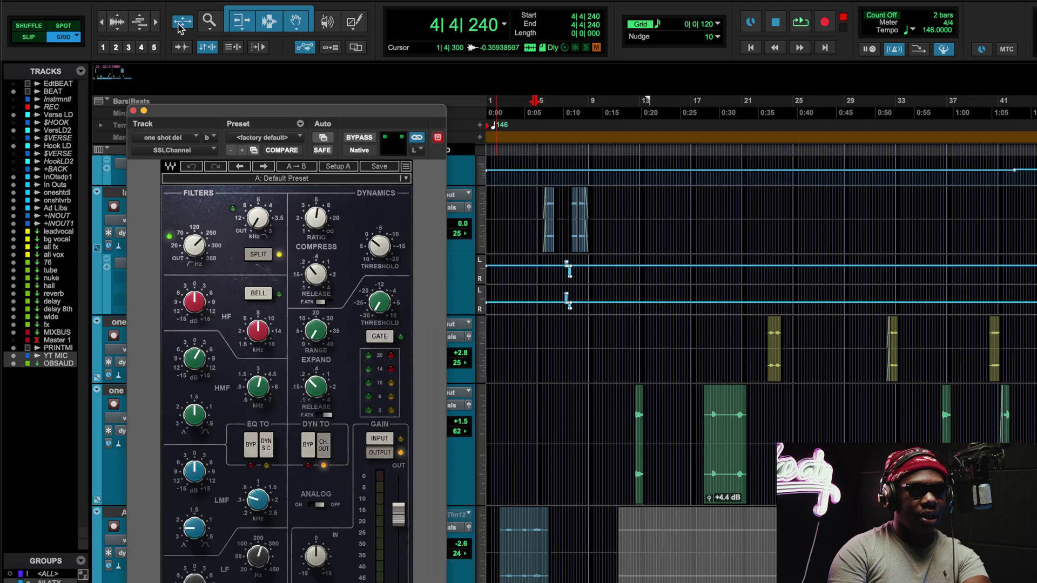
click(133, 111)
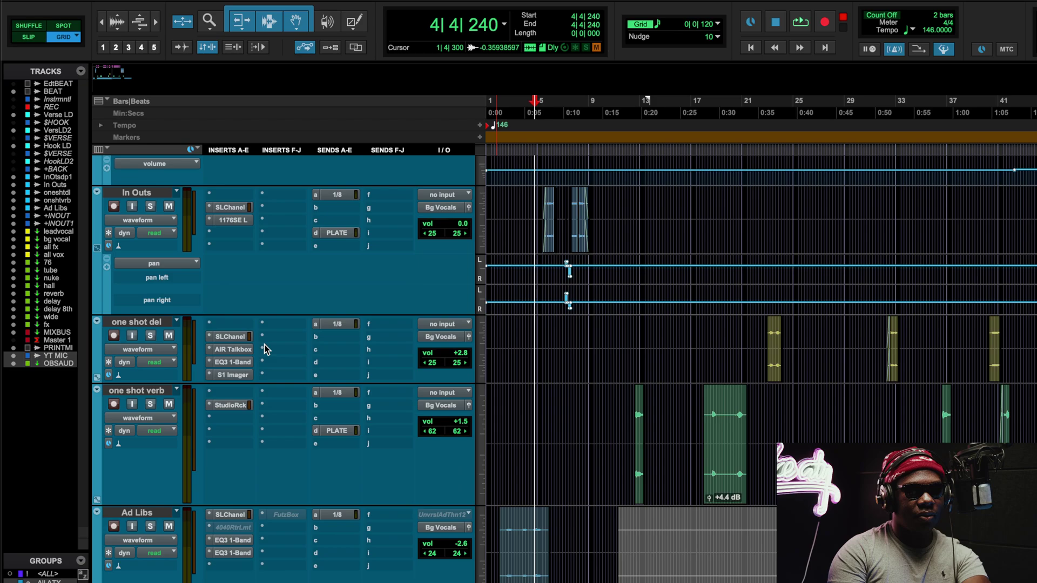
- Play the first one shot del clip from bar 22 and set the track's volume to +4.6 dB
click(761, 110)
key(space)
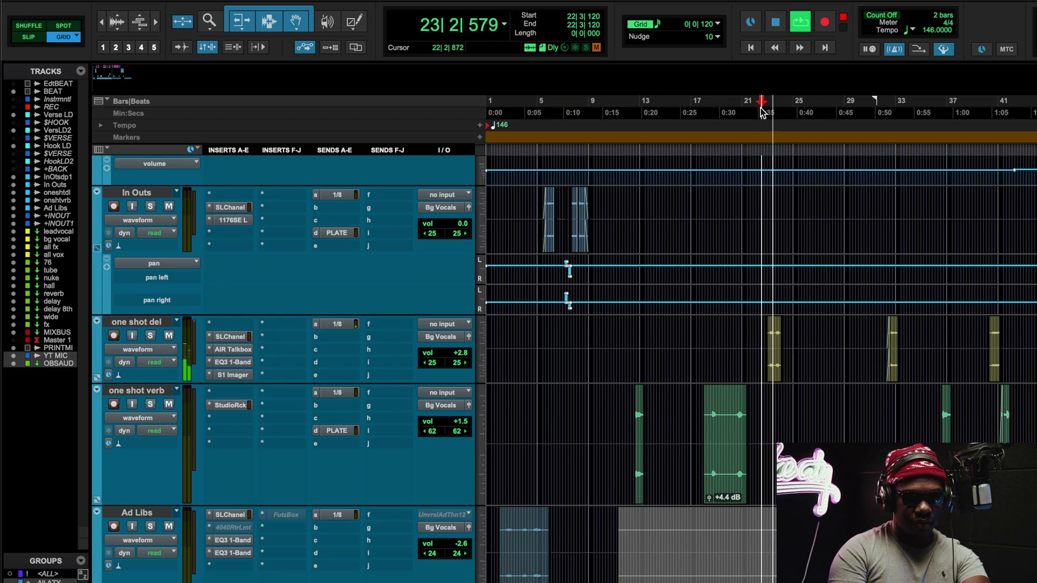
key(space)
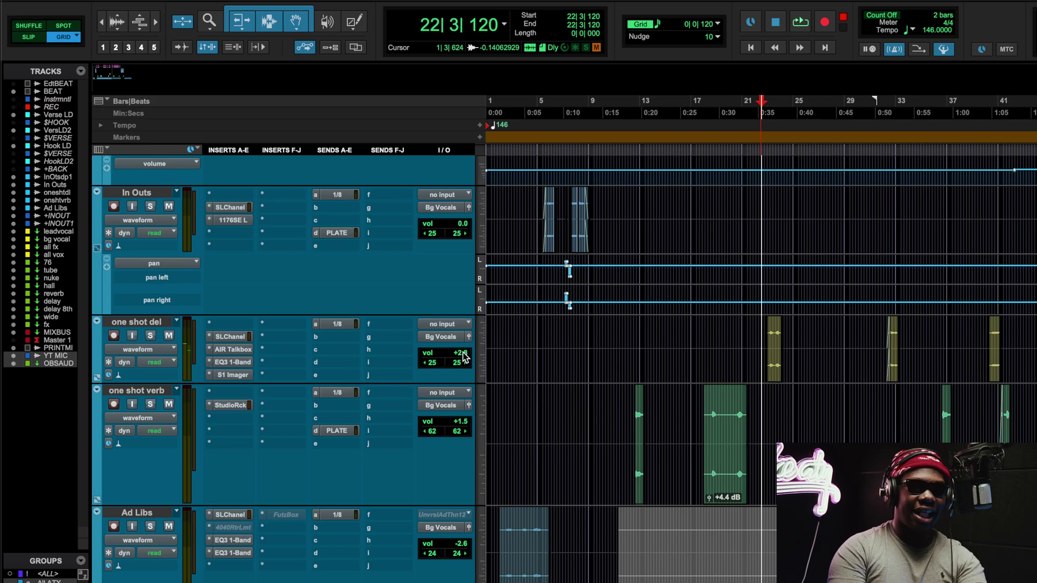
click(462, 354)
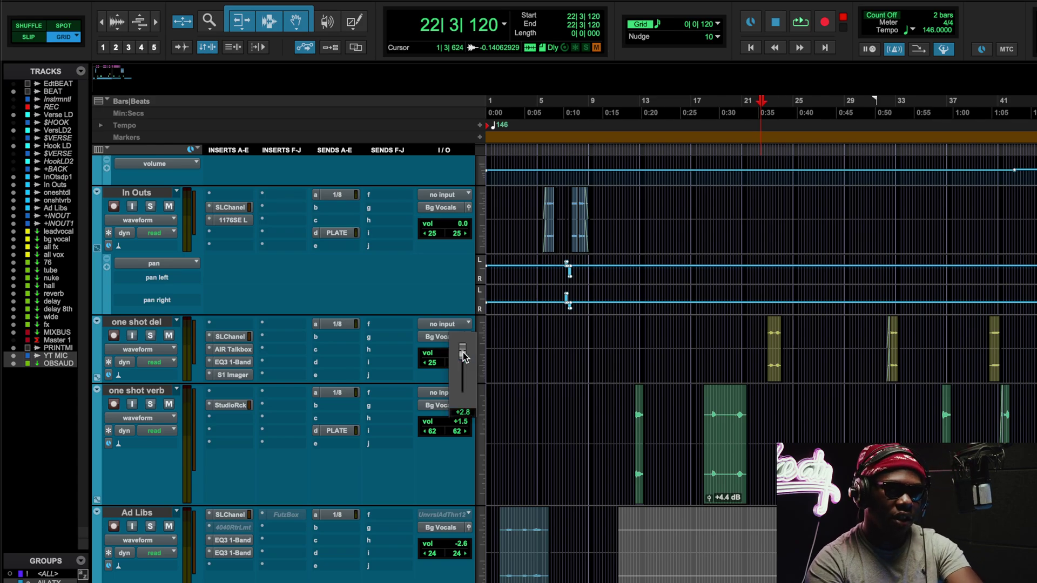
drag(463, 355, 464, 355)
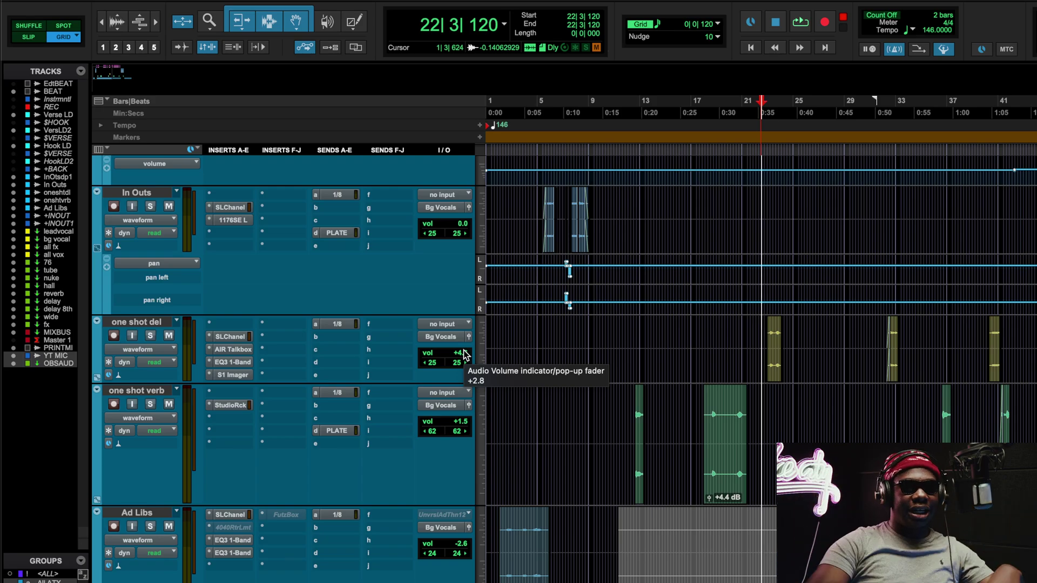
- Look over the In Outs, one shot del and one shot verb clips across the song timeline
scroll(741, 366, right, 5)
scroll(740, 366, up, 3)
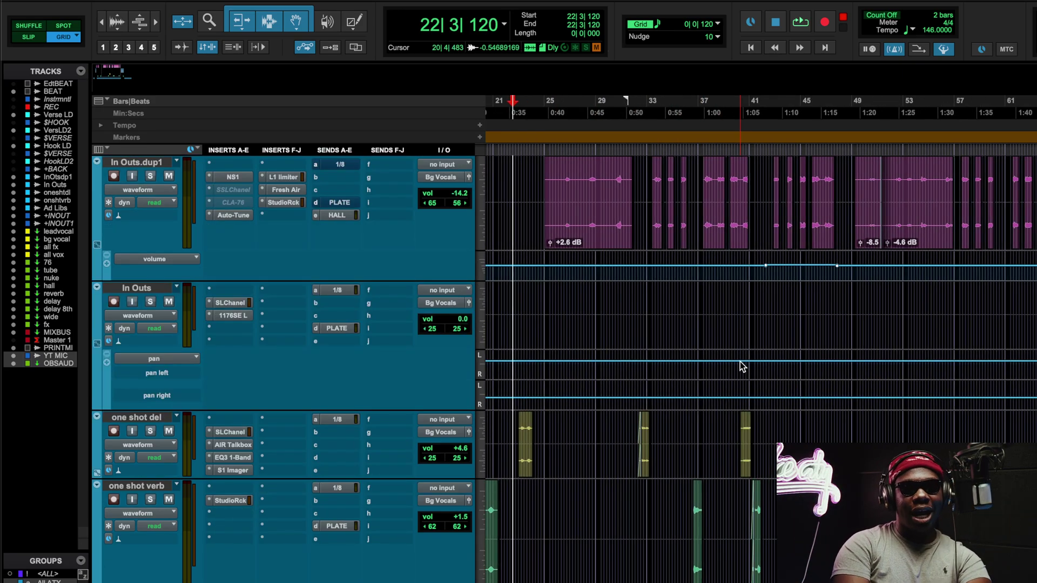
scroll(740, 366, left, 5)
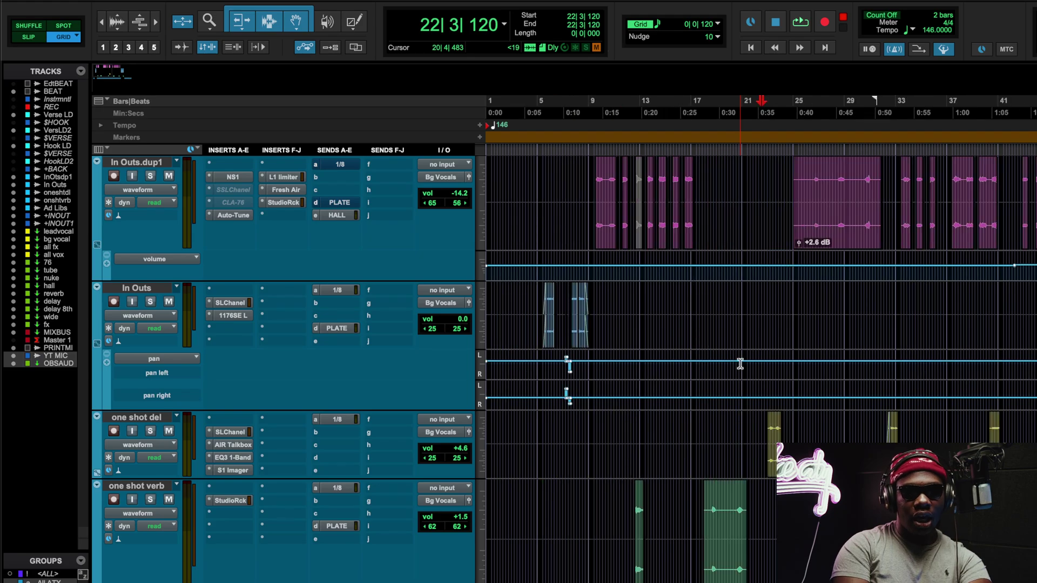
key(r)
scroll(739, 363, right, 1)
scroll(740, 363, down, 3)
scroll(740, 363, left, 1)
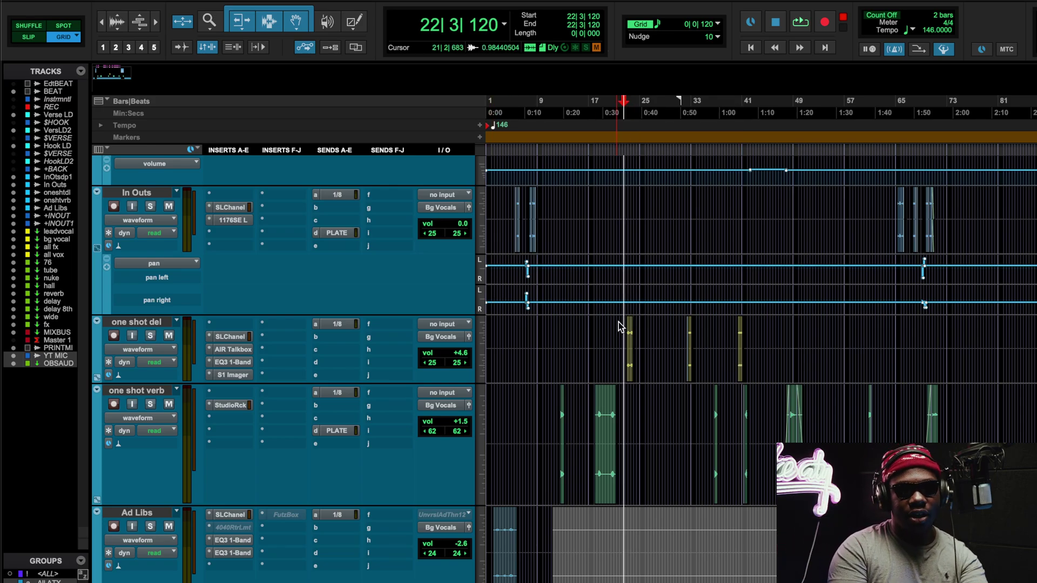
- Replay the first one shot del clip from bar 22 with the whole song timeline in view
key(t)
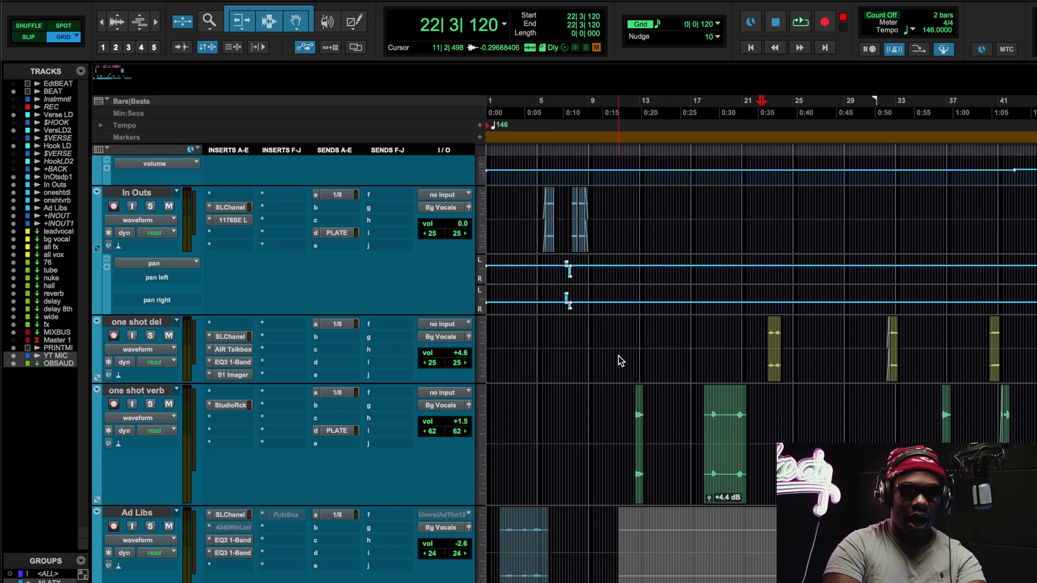
key(r)
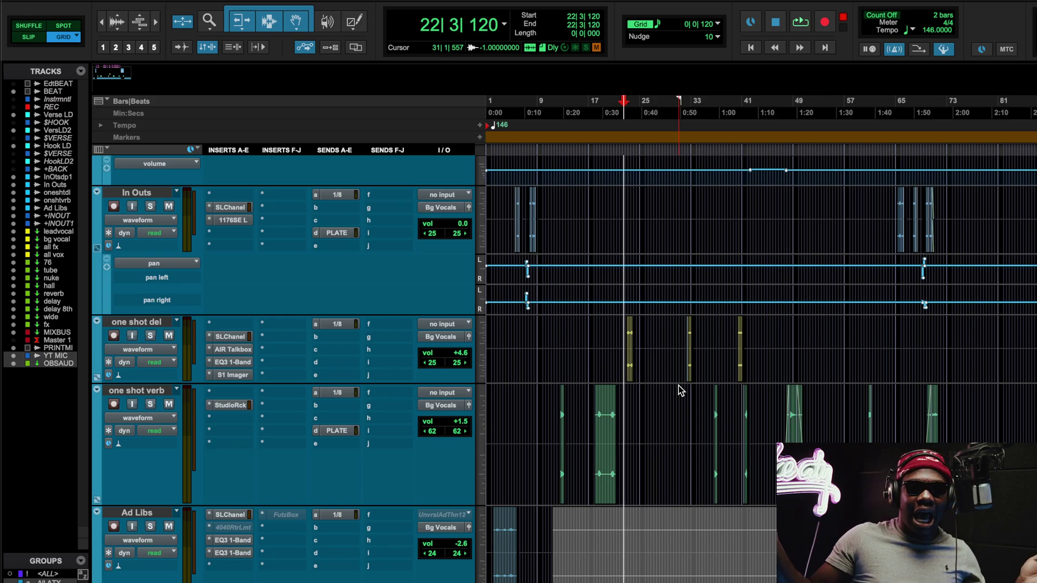
key(space)
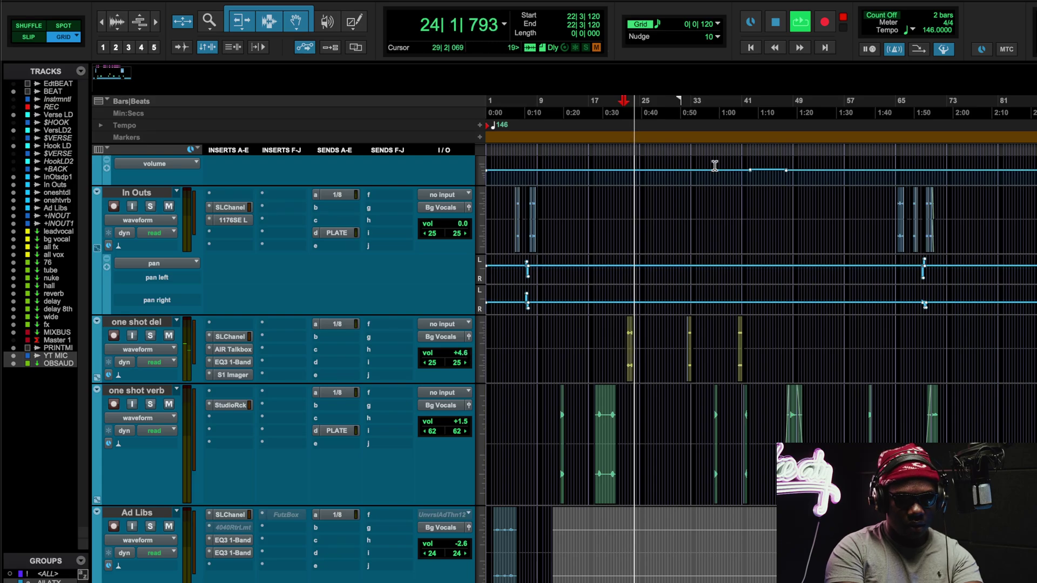
- Play the second and third one shot del clips from bar 31, then stop playback
click(688, 113)
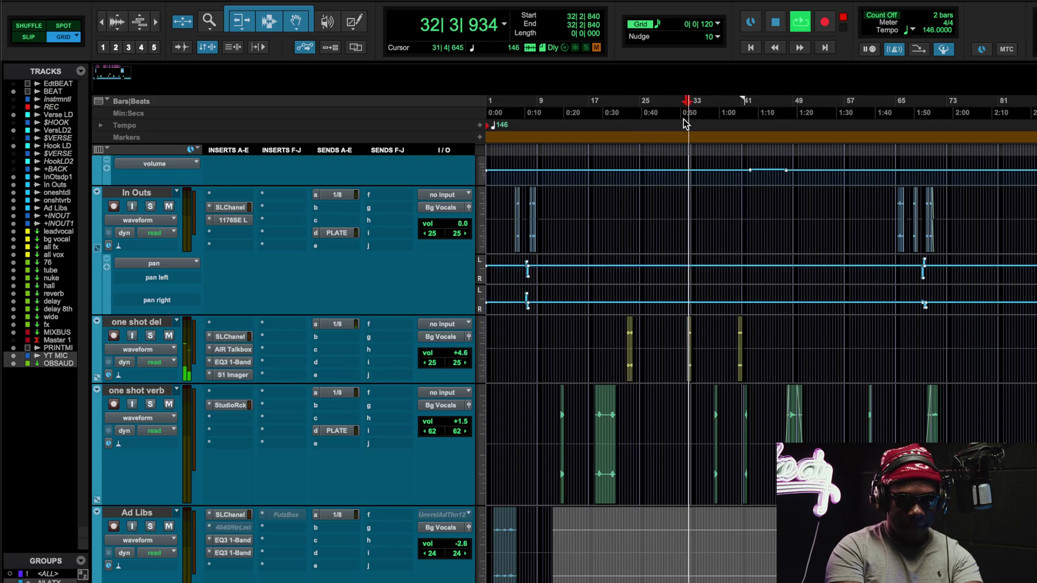
click(683, 113)
key(space)
key(space)
key(t)
key(t)
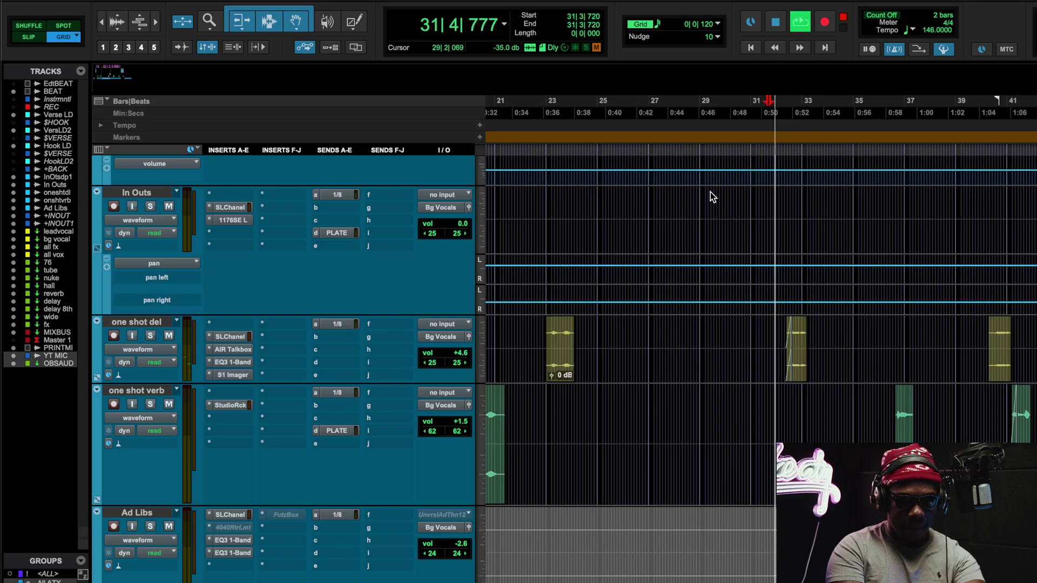
key(r)
key(r)
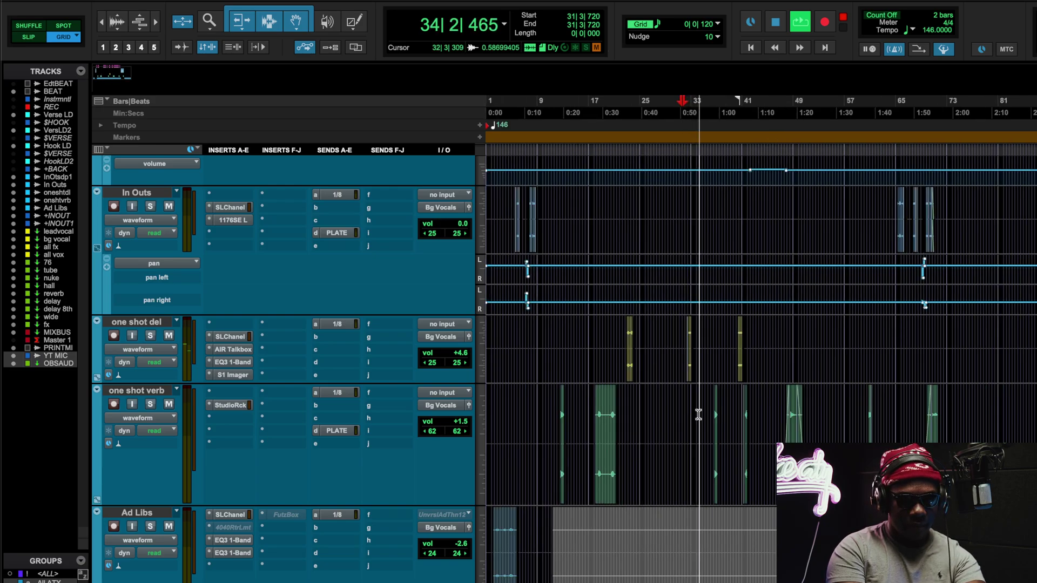
scroll(736, 364, up, 5)
scroll(736, 365, down, 2)
scroll(737, 366, down, 3)
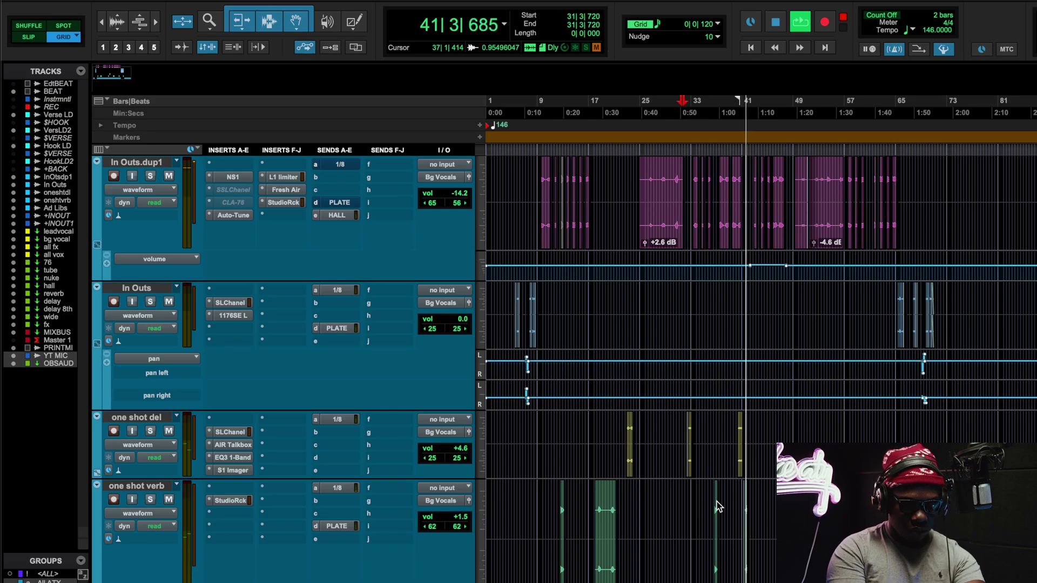
key(space)
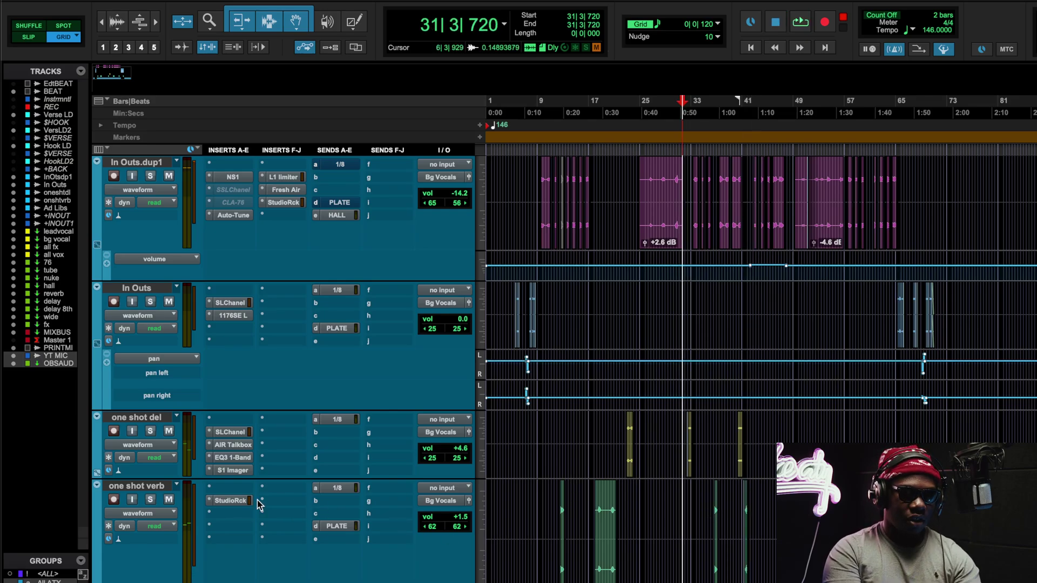
- Inspect the StudioRack chain on the one shot verb track, including its MondoMod and RVerb settings, then close the plugin windows
click(240, 501)
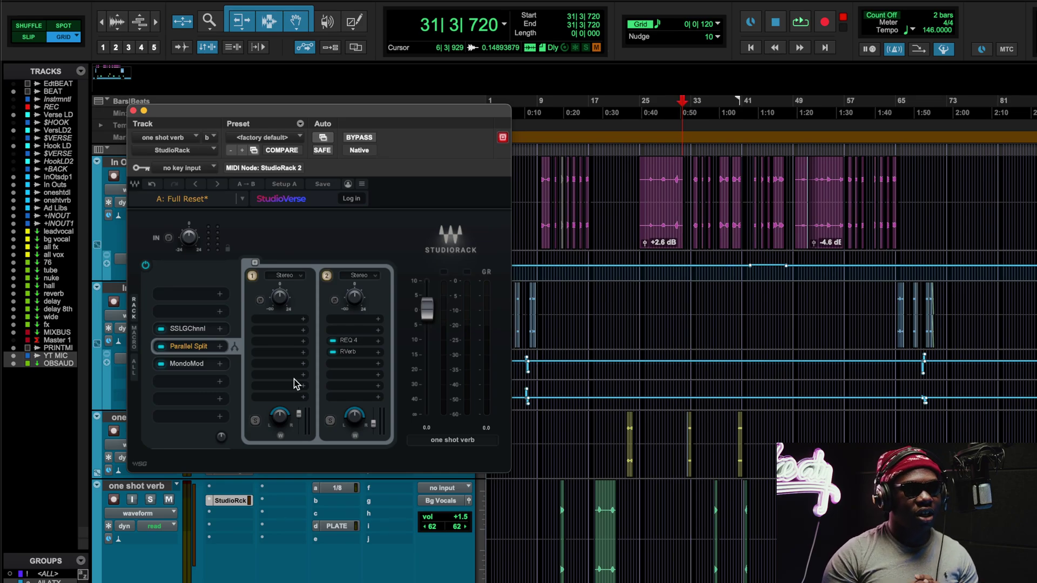
click(133, 111)
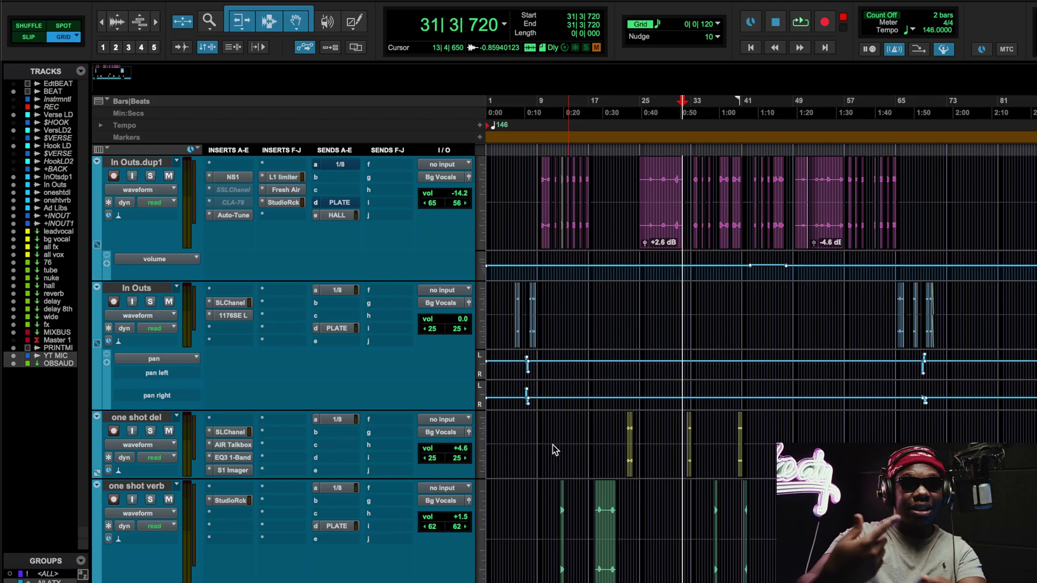
scroll(655, 513, down, 5)
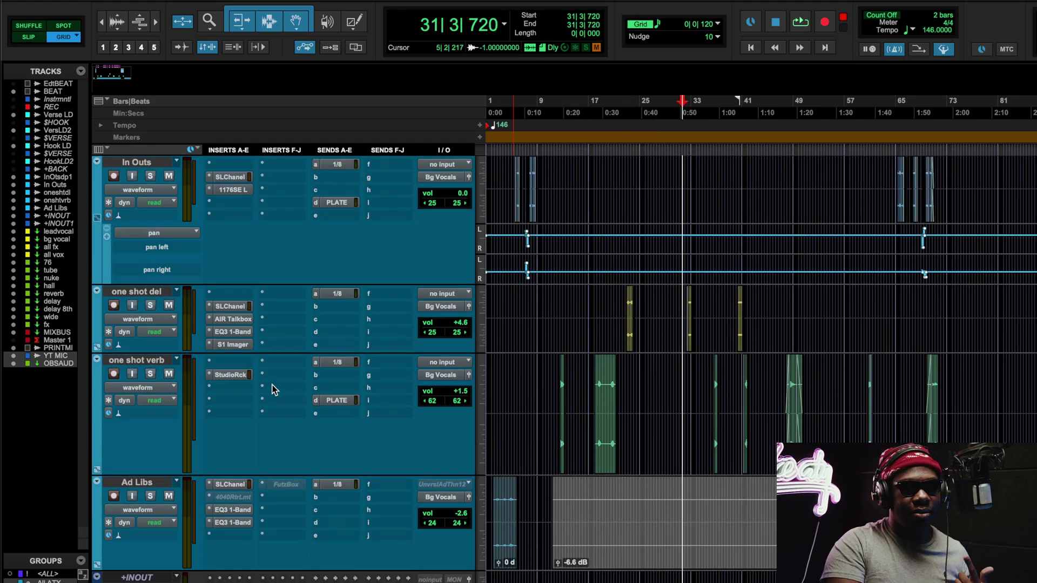
click(239, 376)
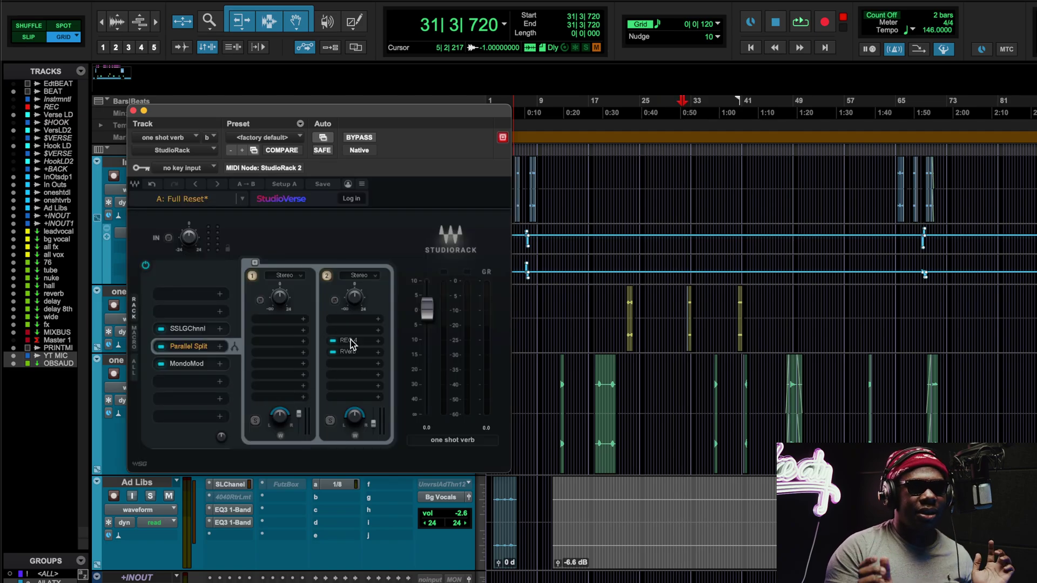
click(189, 363)
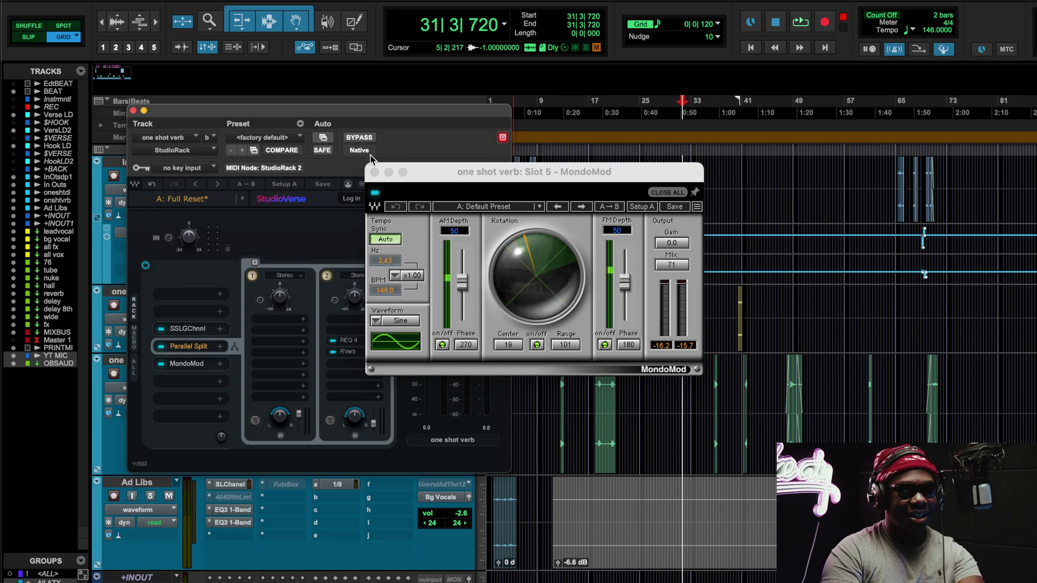
click(374, 173)
click(345, 352)
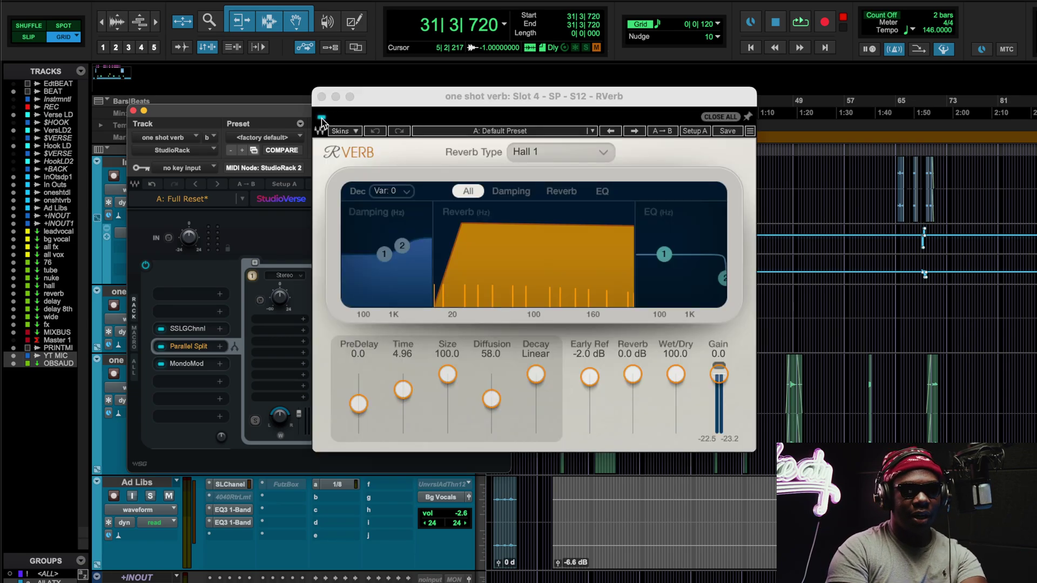
click(321, 96)
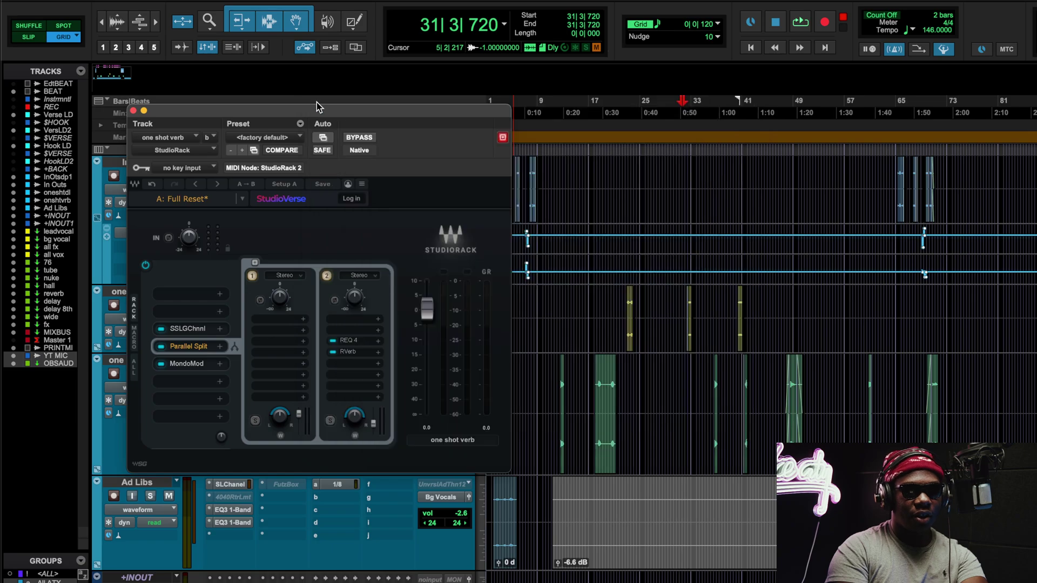
click(132, 110)
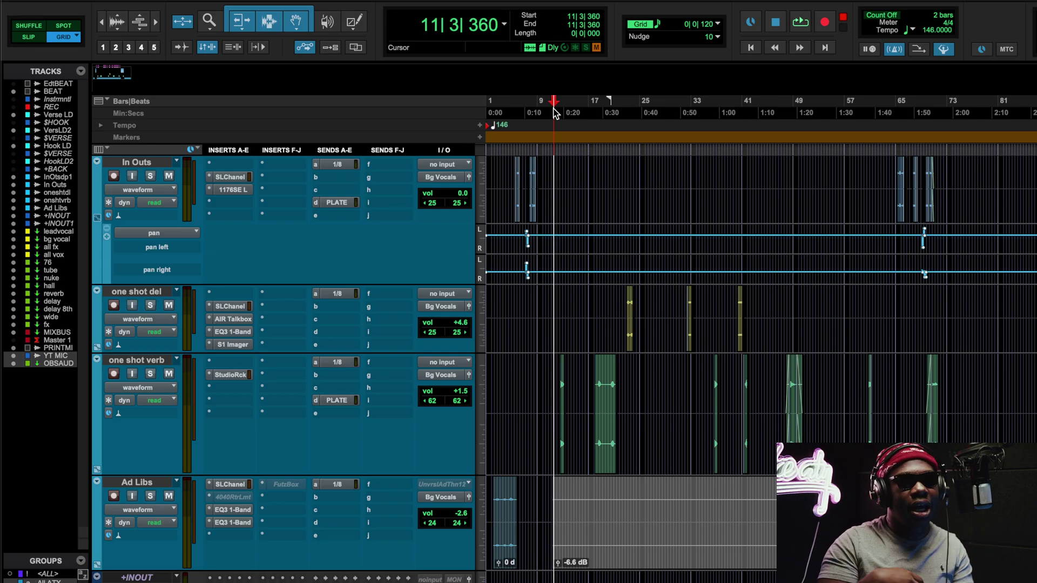
- Play from bar 11 through the first two one shot verb clips and the first one shot del clip, then stop playback
key(space)
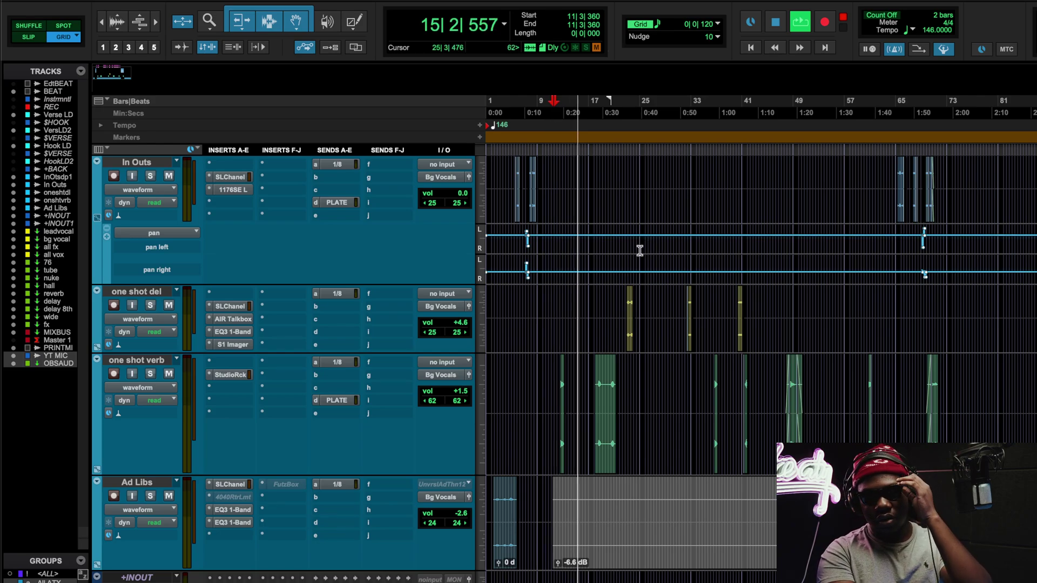
scroll(539, 406, down, 3)
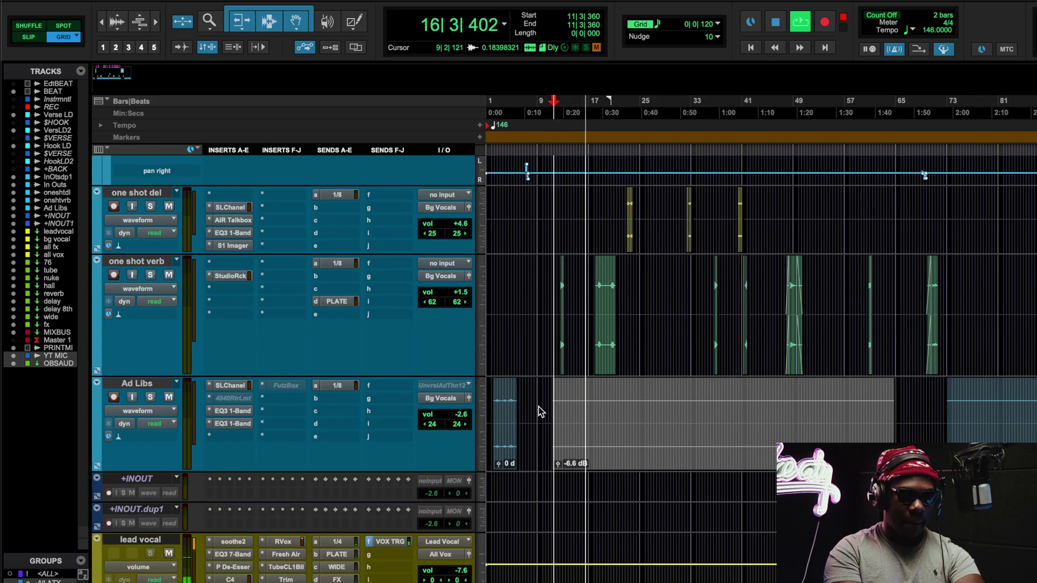
key(super+bracketright)
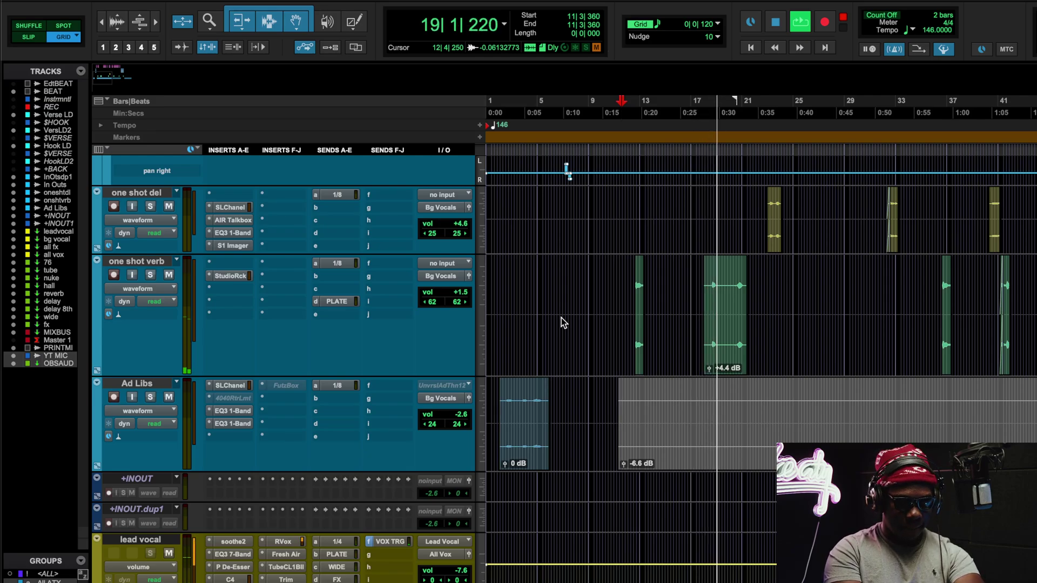
key(super+bracketleft)
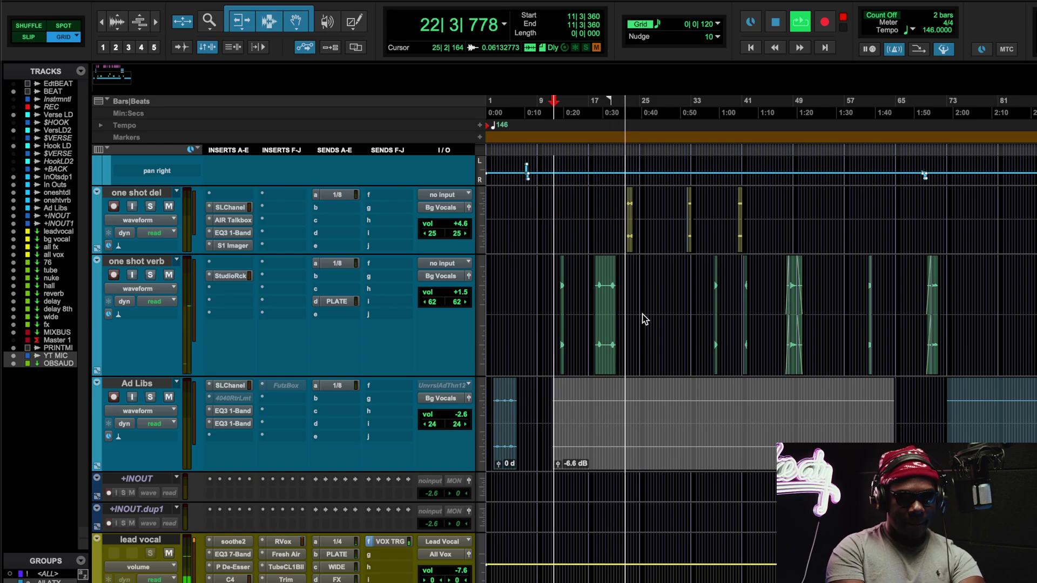
scroll(642, 318, up, 3)
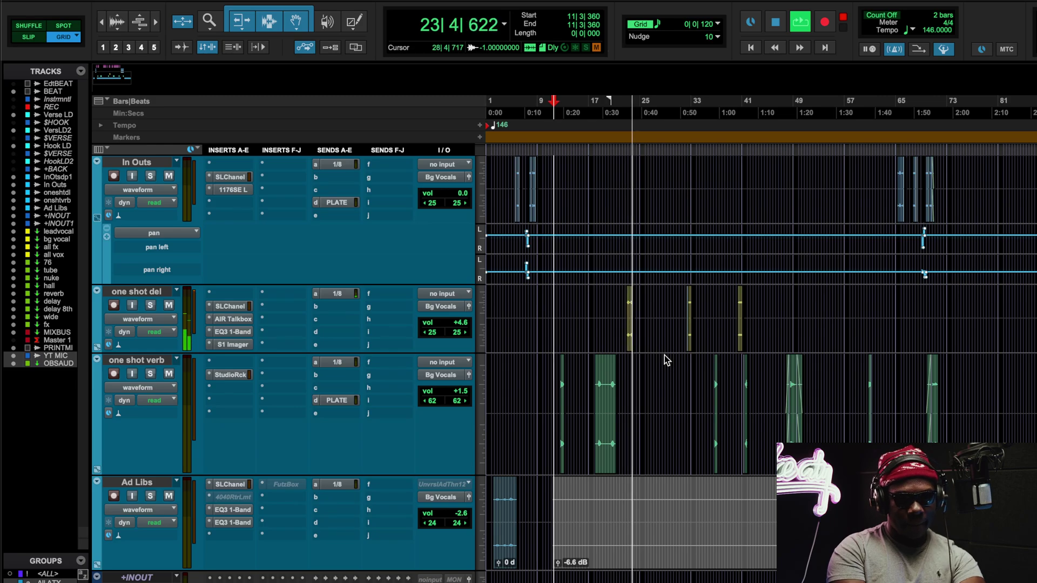
key(space)
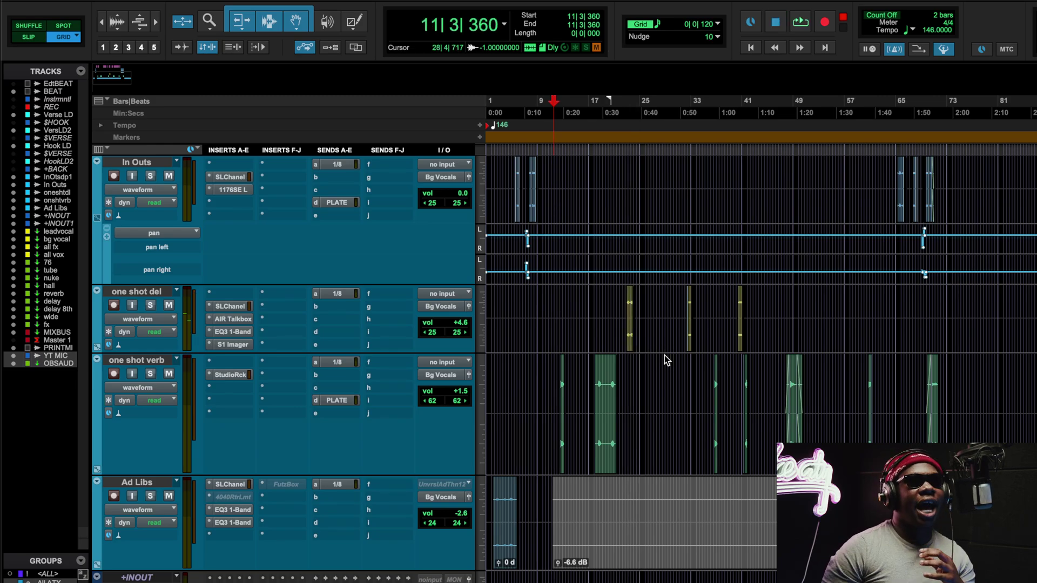